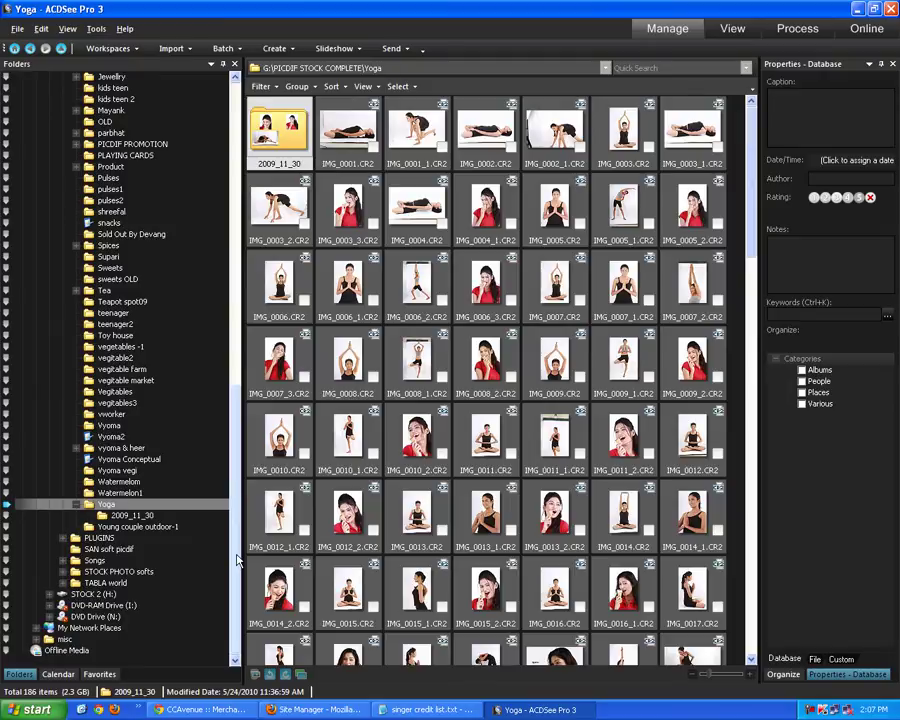
Step: Browse the Yoga folder and its 2009_11_30 subfolder in the Folders pane
scroll(237, 560, "up", 3)
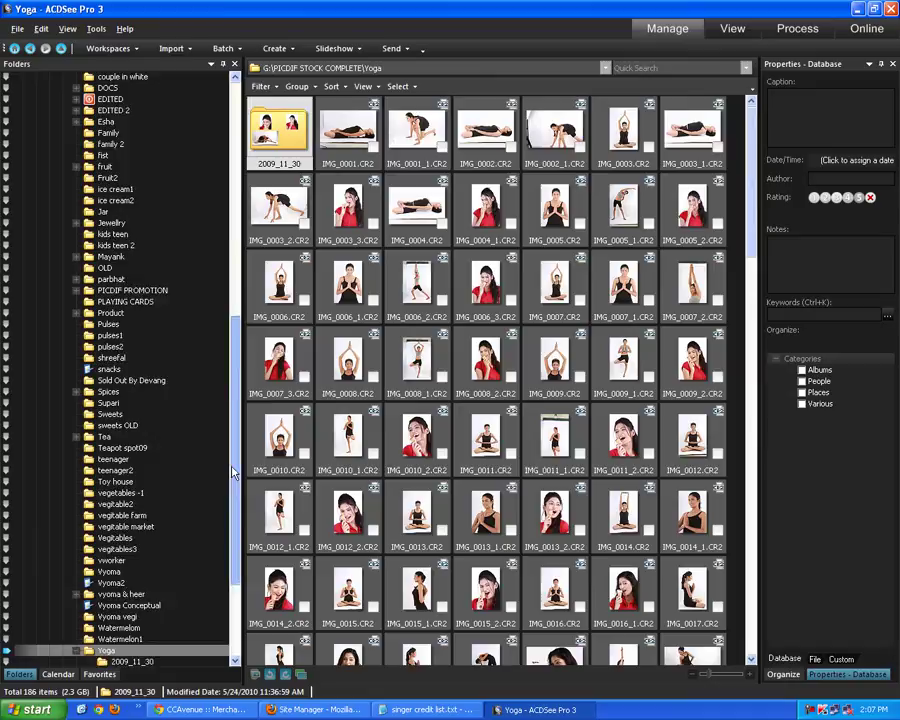
scroll(236, 563, "down", 3)
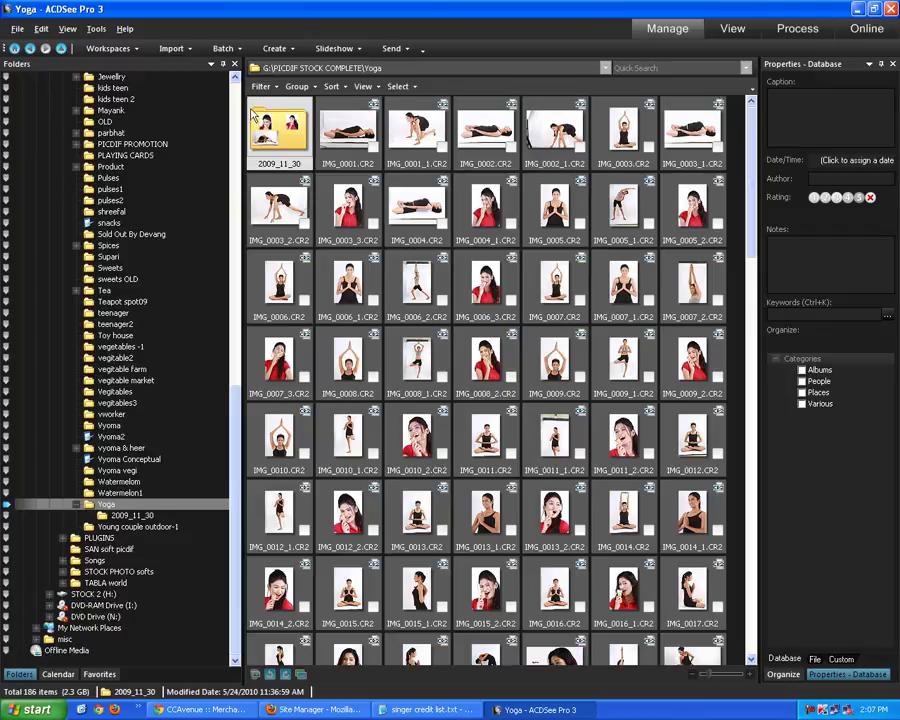
mouse_move(233, 530)
left_mouse_down()
mouse_move(240, 250)
mouse_move(237, 552)
left_mouse_up()
left_click(109, 506)
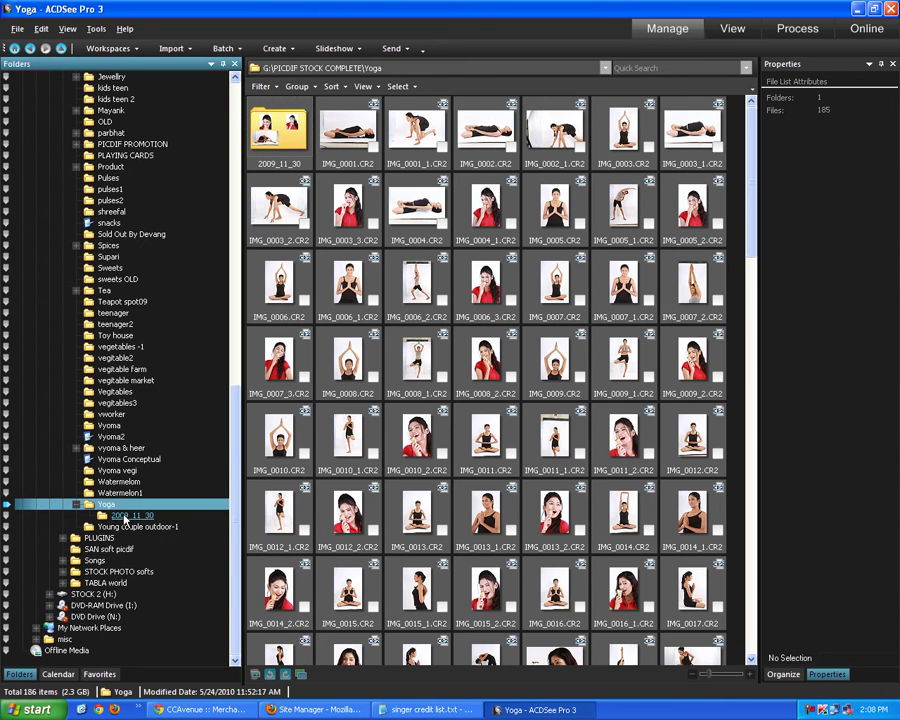
left_click(124, 516)
left_click(225, 505)
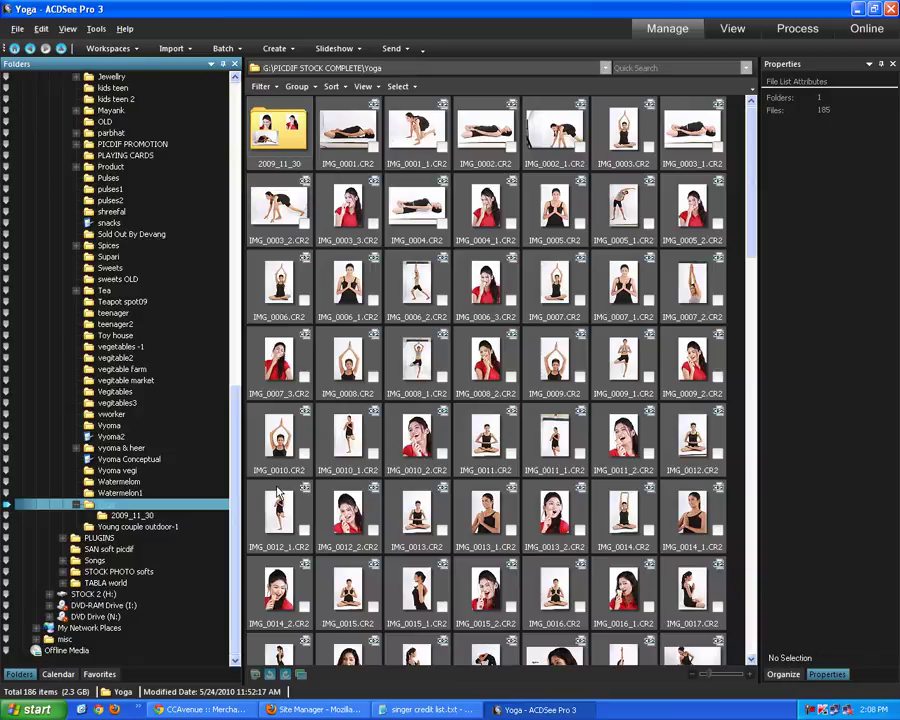
Step: Scroll through the Yoga CR2 thumbnails from IMG_0001.CR2 and select all 185 files
left_click(352, 143)
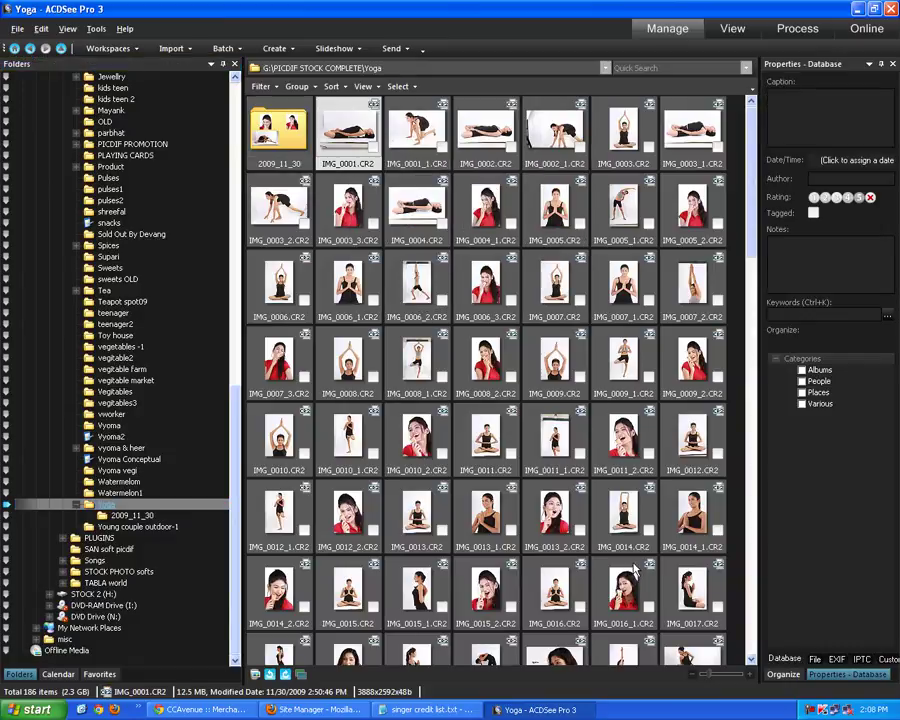
mouse_move(749, 235)
left_mouse_down()
mouse_move(749, 580)
mouse_move(745, 253)
left_mouse_up()
scroll(745, 253, "up", 3)
scroll(563, 629, "down", 15)
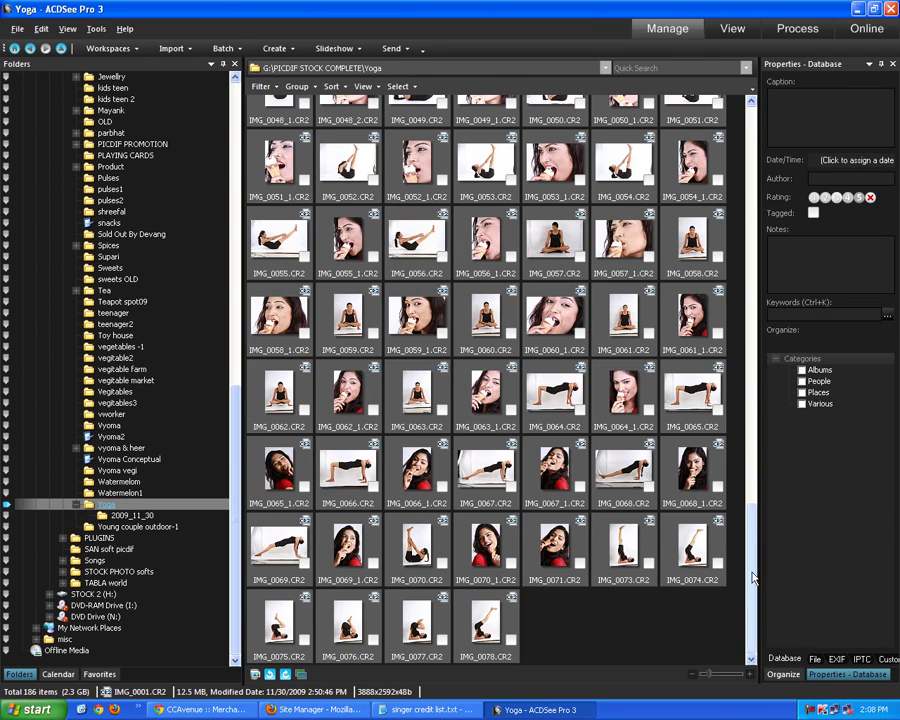
left_click(752, 310)
left_click_drag(752, 310, 752, 180)
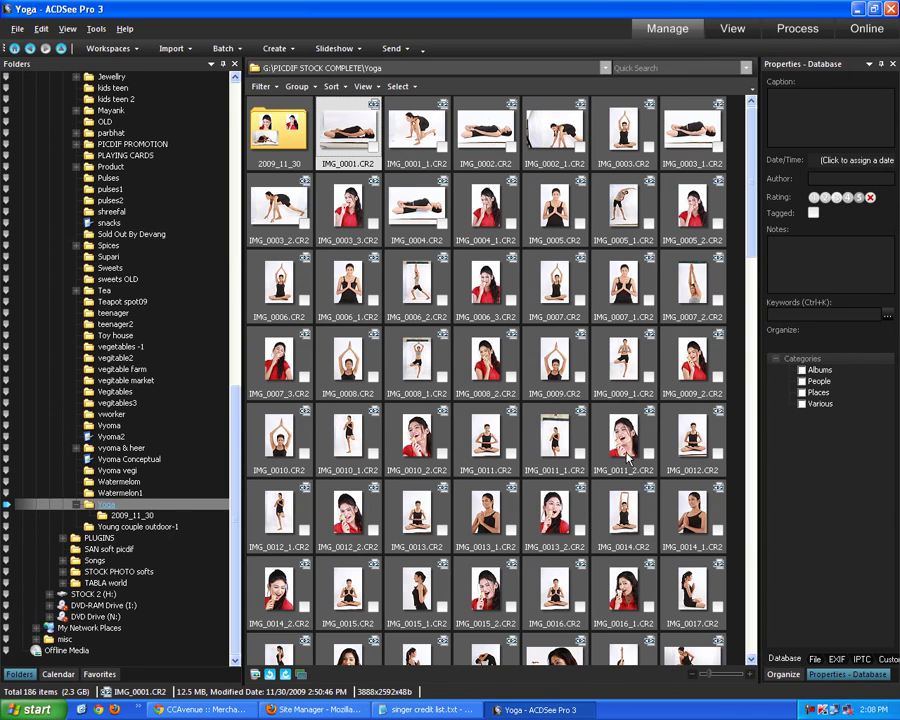
scroll(627, 458, "down", 15)
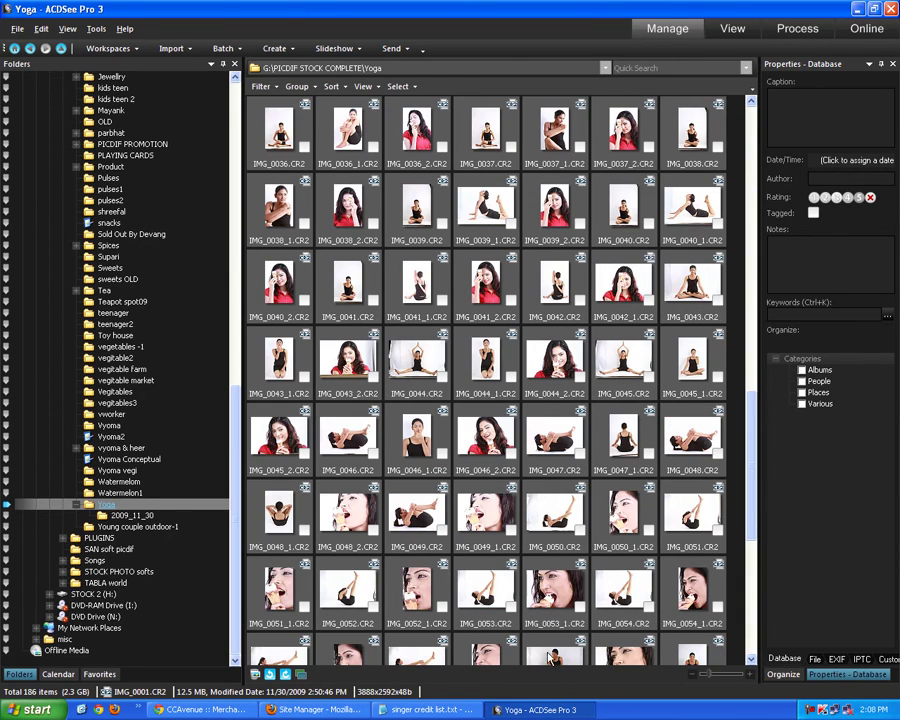
scroll(385, 420, "down", 10)
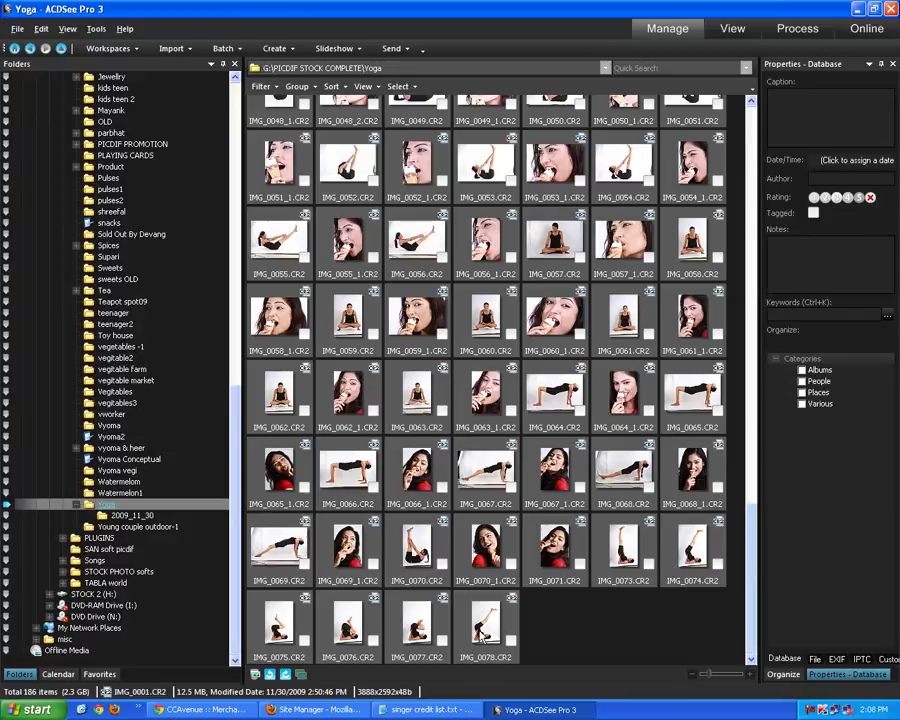
key("ctrl+a")
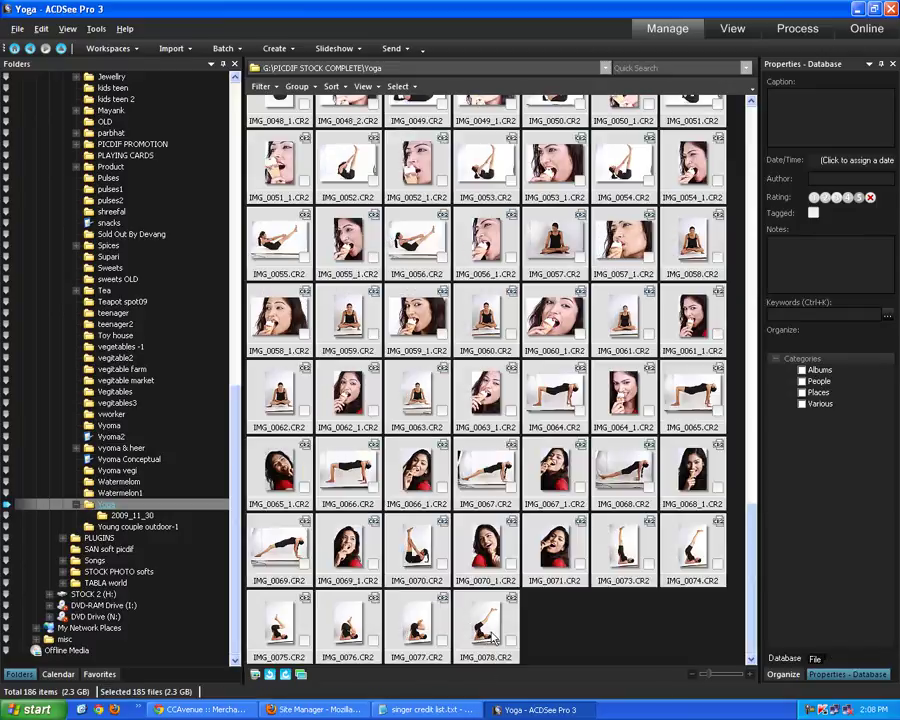
Step: In Windows Explorer, open STOCK 1 (G:) > PICDIF STOCK COMPLETE > Yoga
left_click(84, 709)
double_click(22, 16)
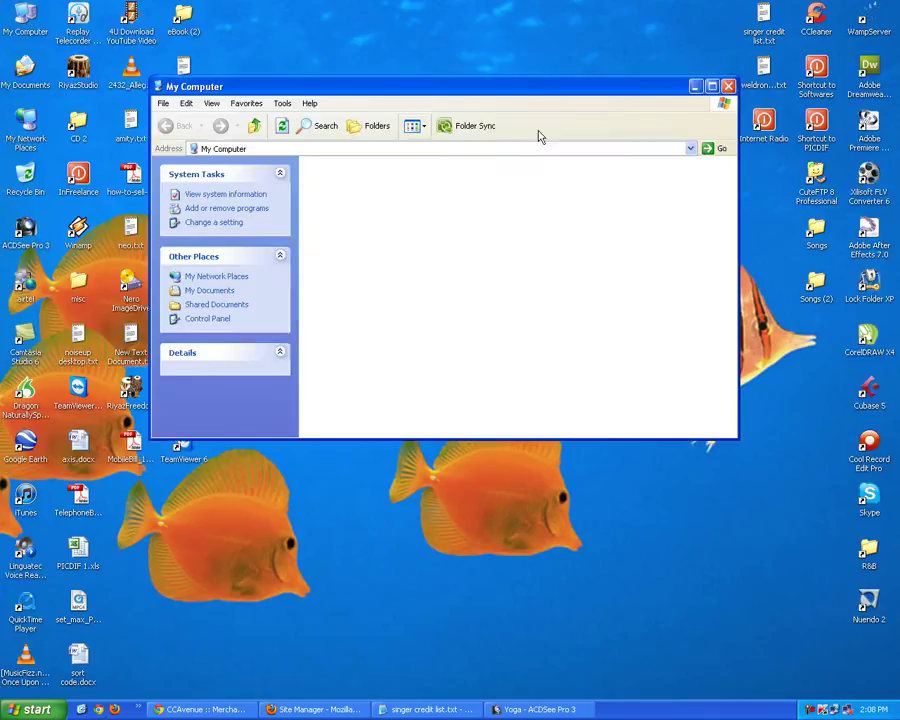
left_click_drag(412, 94, 369, 101)
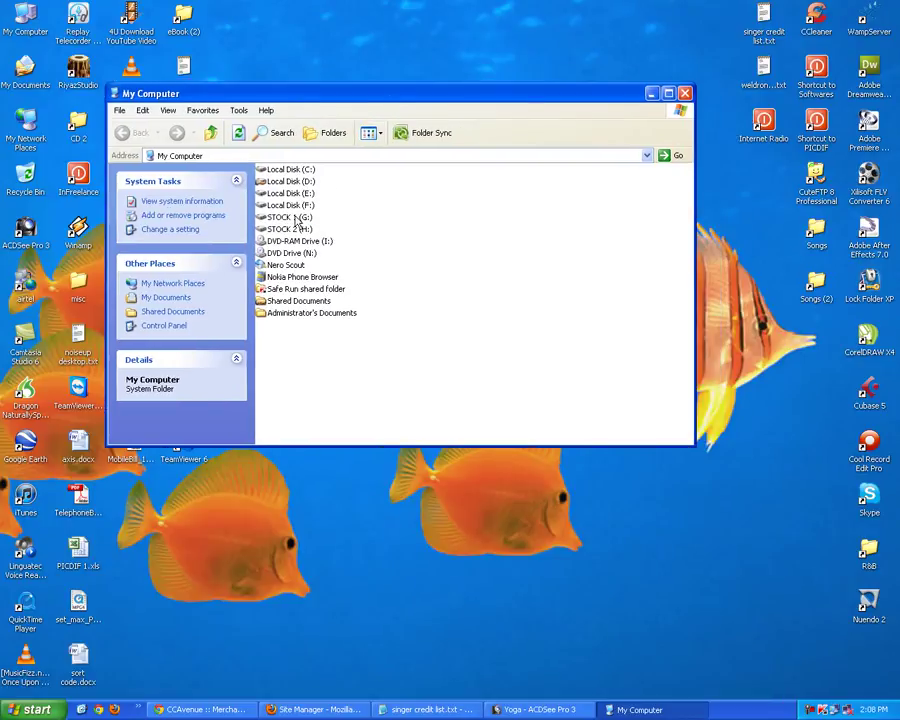
double_click(295, 218)
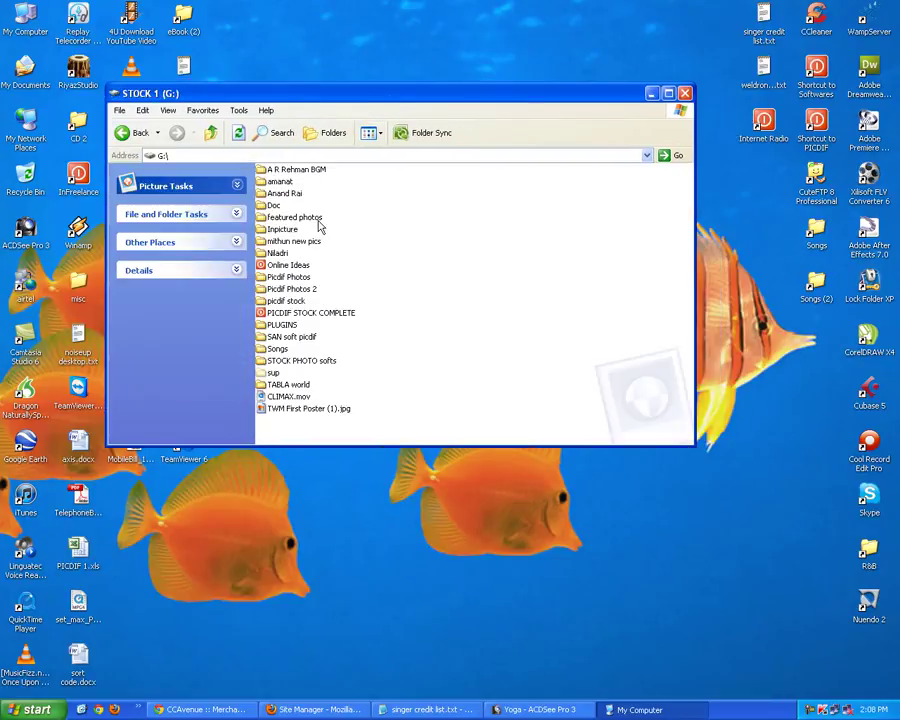
double_click(300, 313)
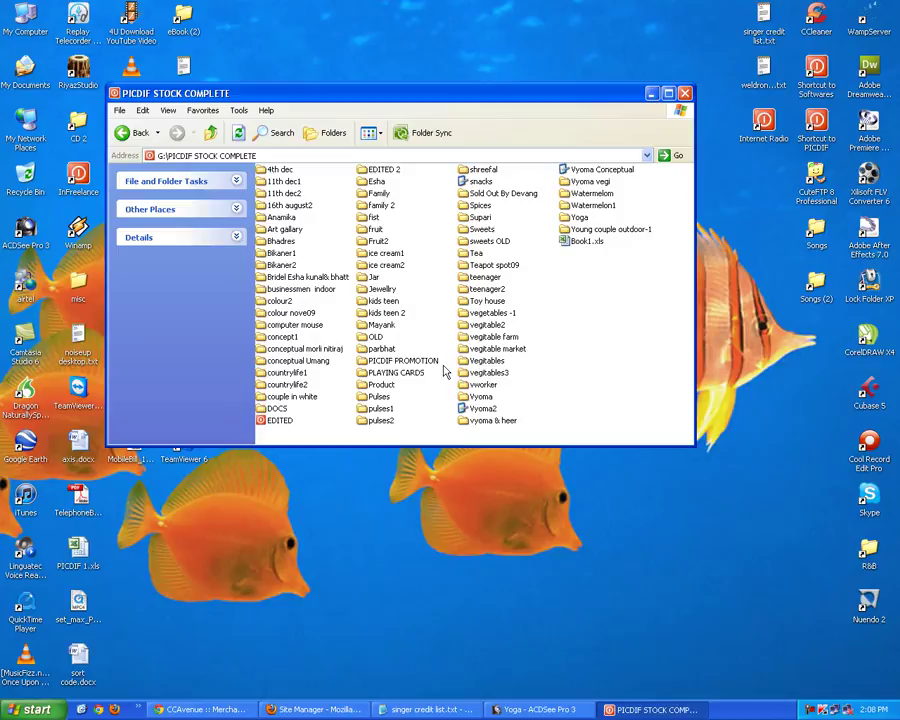
left_click(585, 220)
double_click(585, 220)
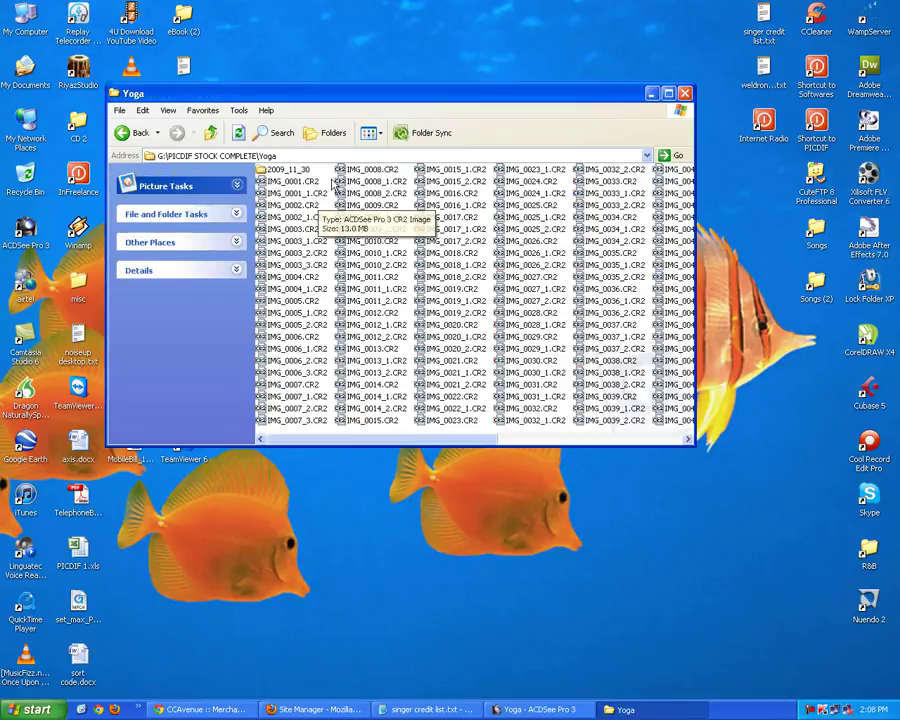
Step: Create a new folder named MOCK FILES inside Yoga
right_click(333, 172)
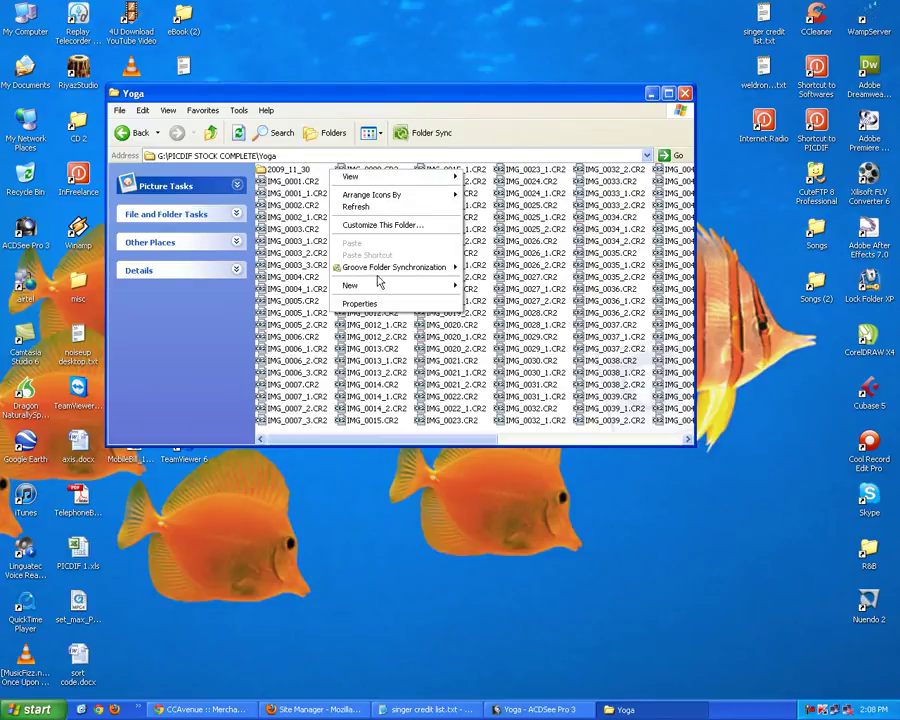
mouse_move(440, 285)
left_click(546, 287)
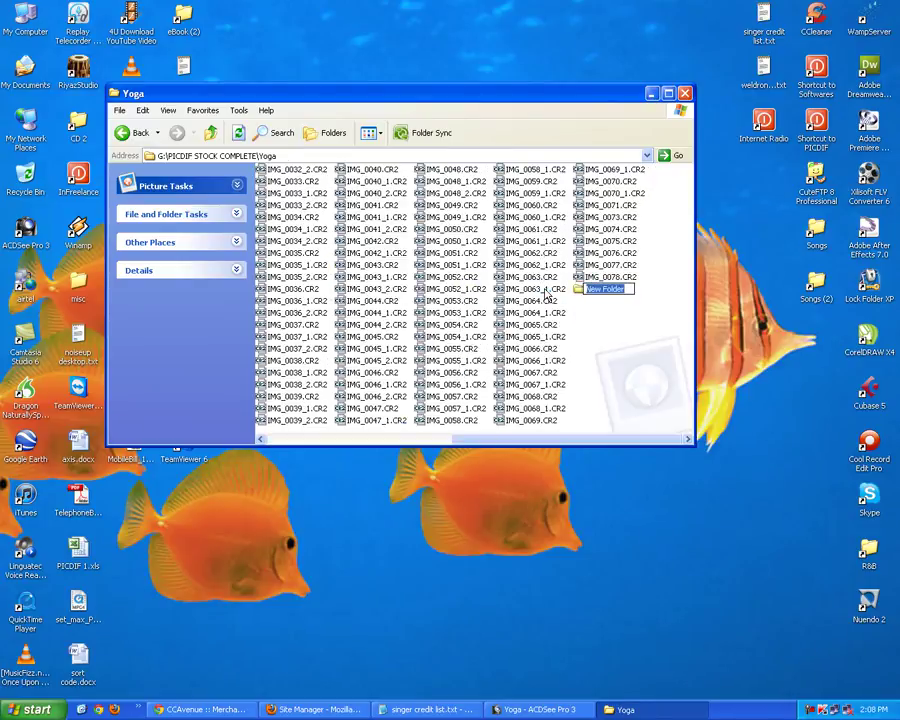
type("MOV")
type("K")
key("BackSpace")
key("BackSpace")
type("CK FILES")
key("Return")
Step: Paste photos IMG_0058_1.CR2 through IMG_0078.CR2 into MOCK FILES and close the finished copy window
left_click(517, 172)
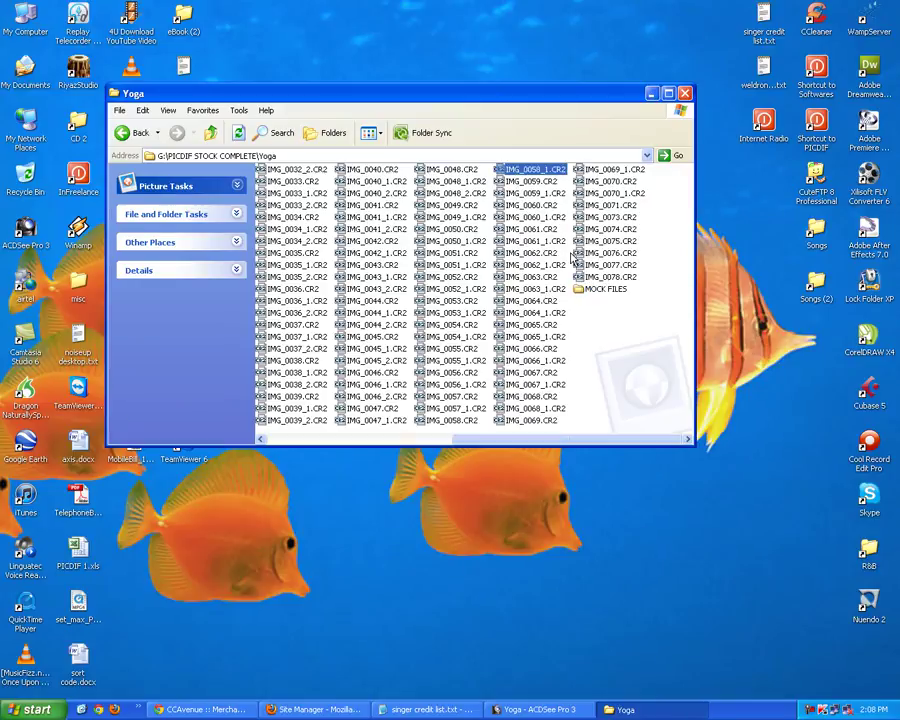
left_click(589, 277, "shift")
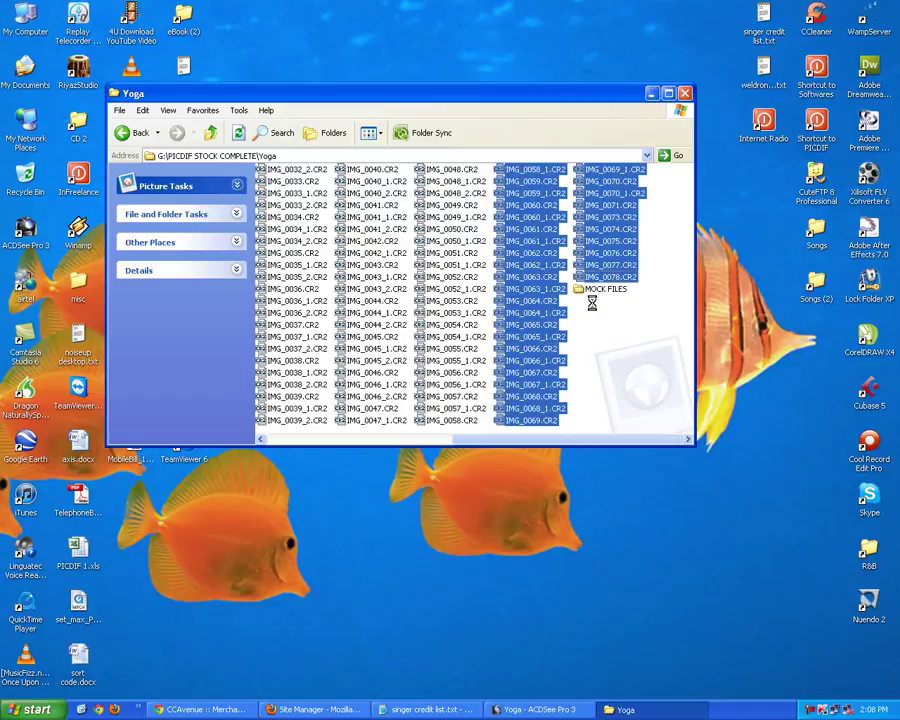
left_click(592, 304)
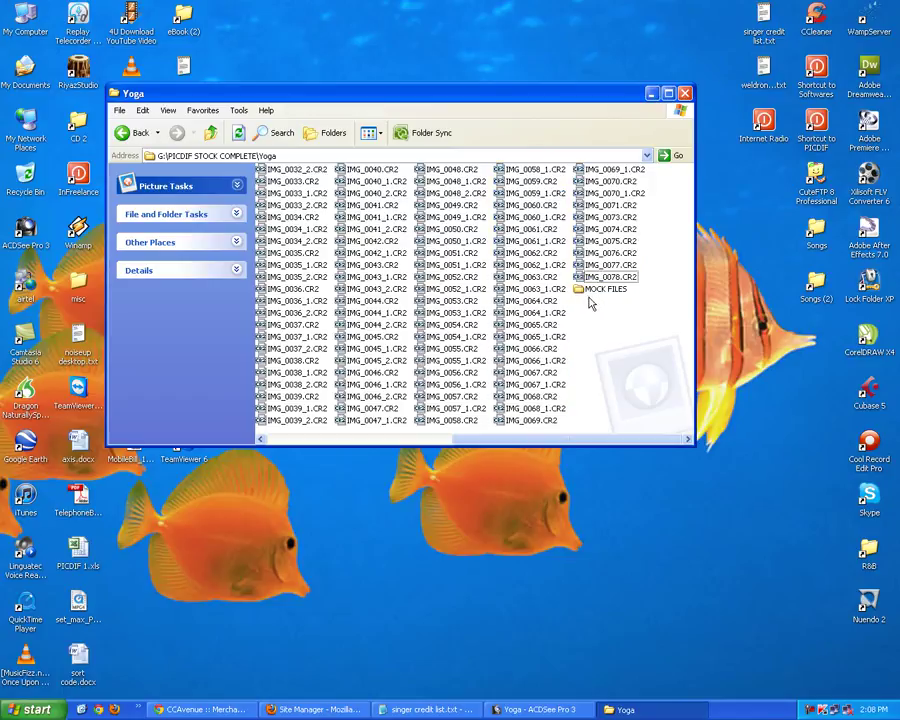
double_click(595, 291)
right_click(330, 212)
left_click(380, 289)
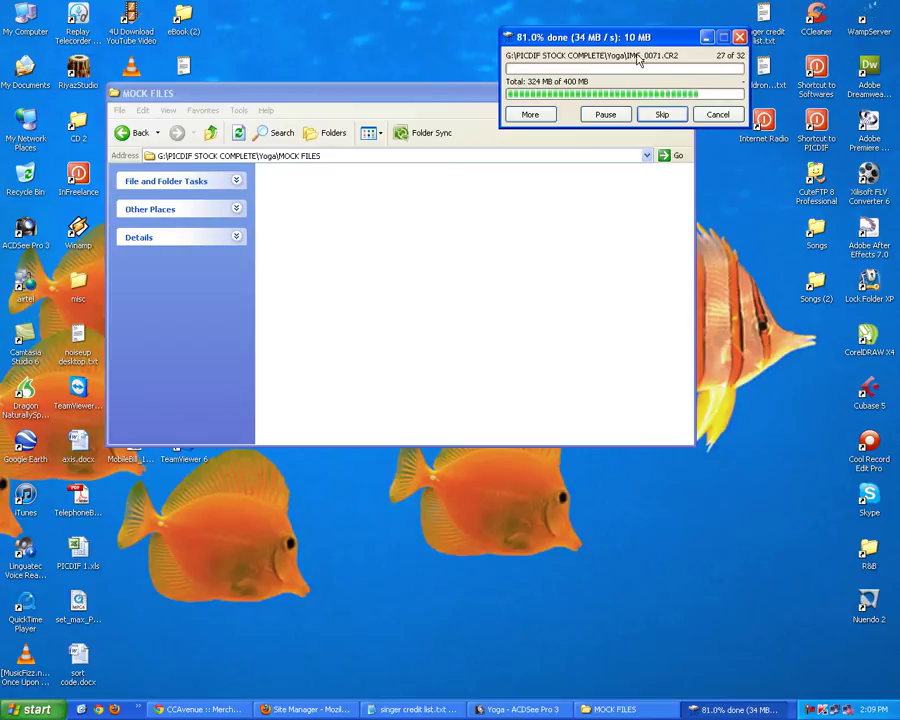
left_click(739, 38)
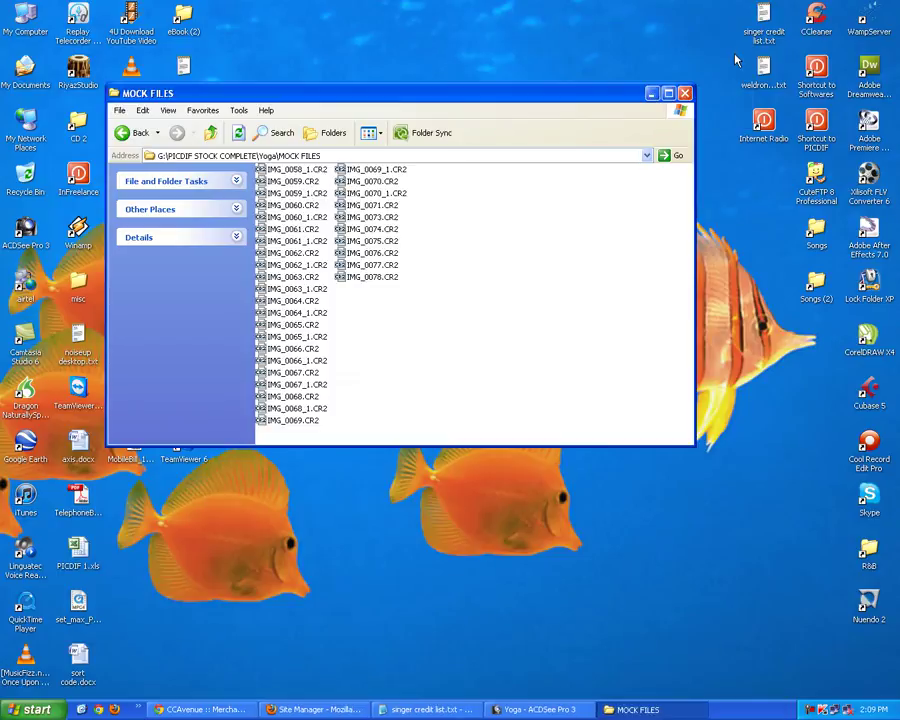
Step: Close Explorer, show MOCK FILES in ACDSee, select all 32 photos, and open Batch
left_click(686, 94)
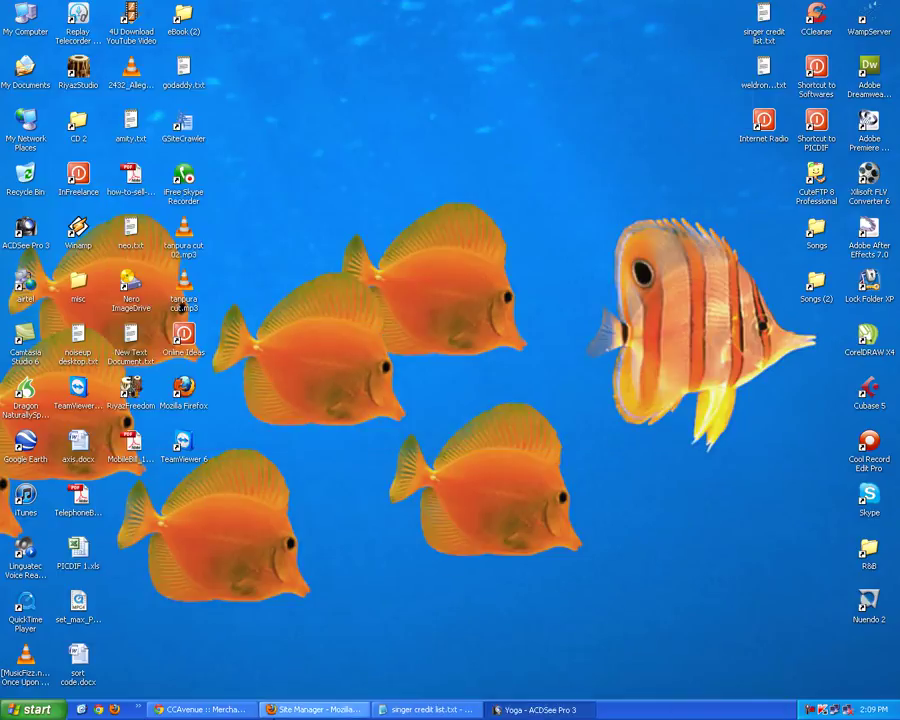
left_click(530, 709)
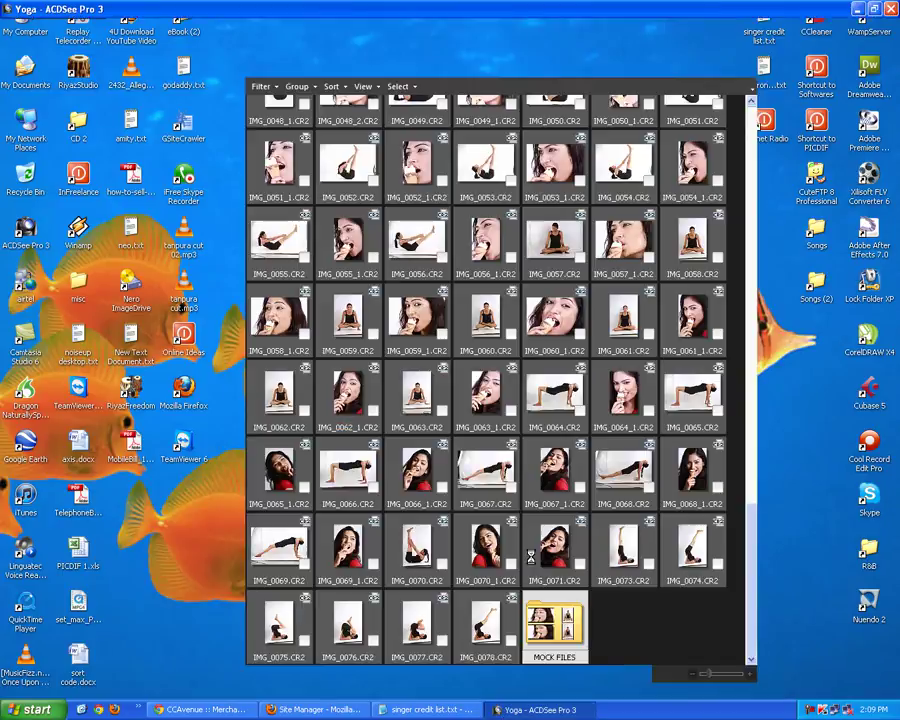
left_click(131, 526)
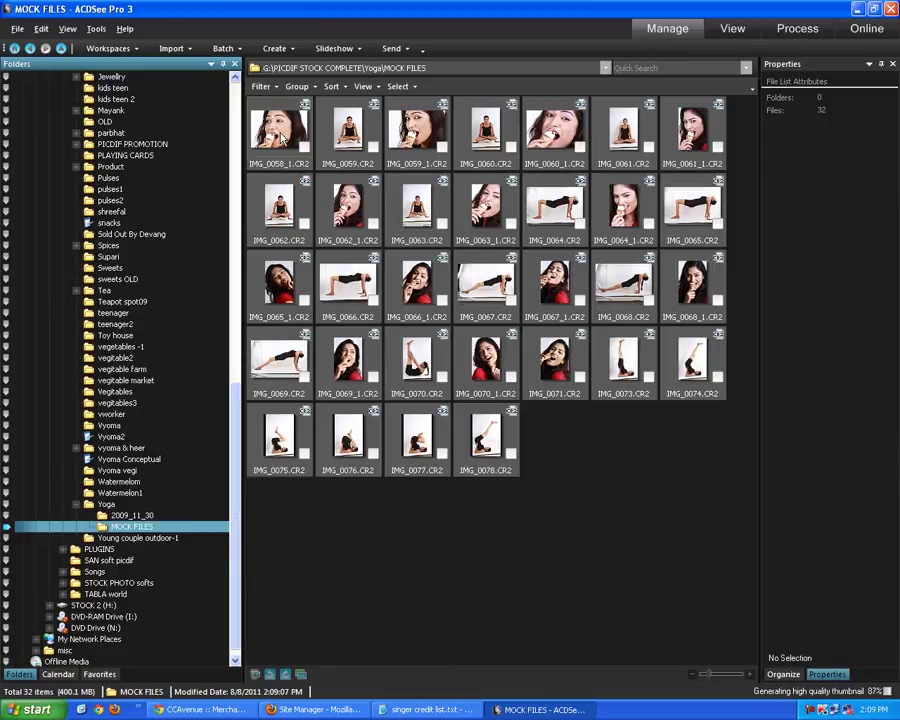
key("Tab")
key("ctrl+a")
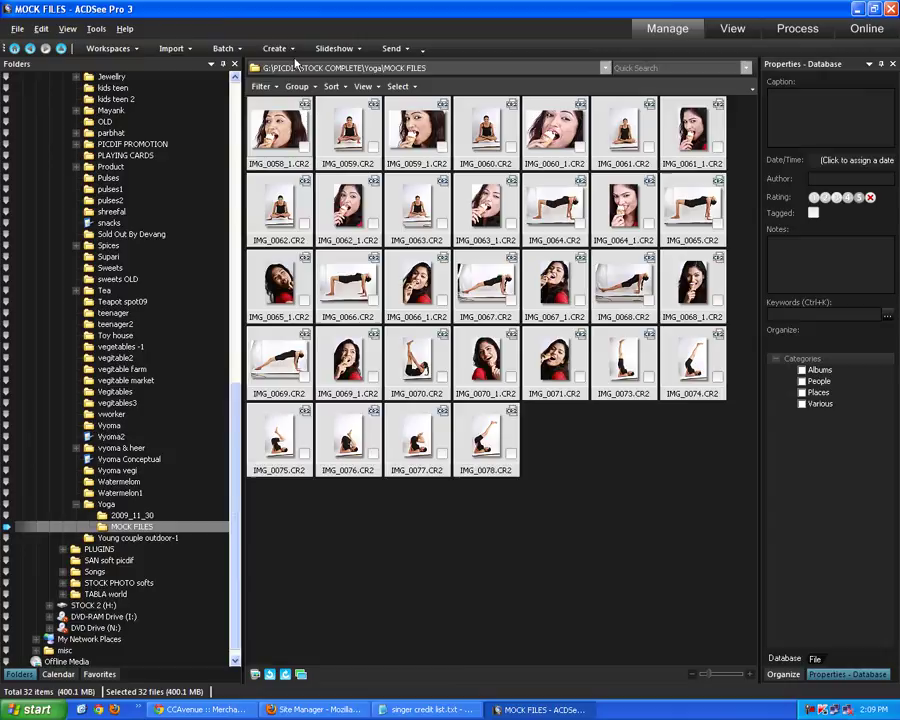
left_click(239, 50)
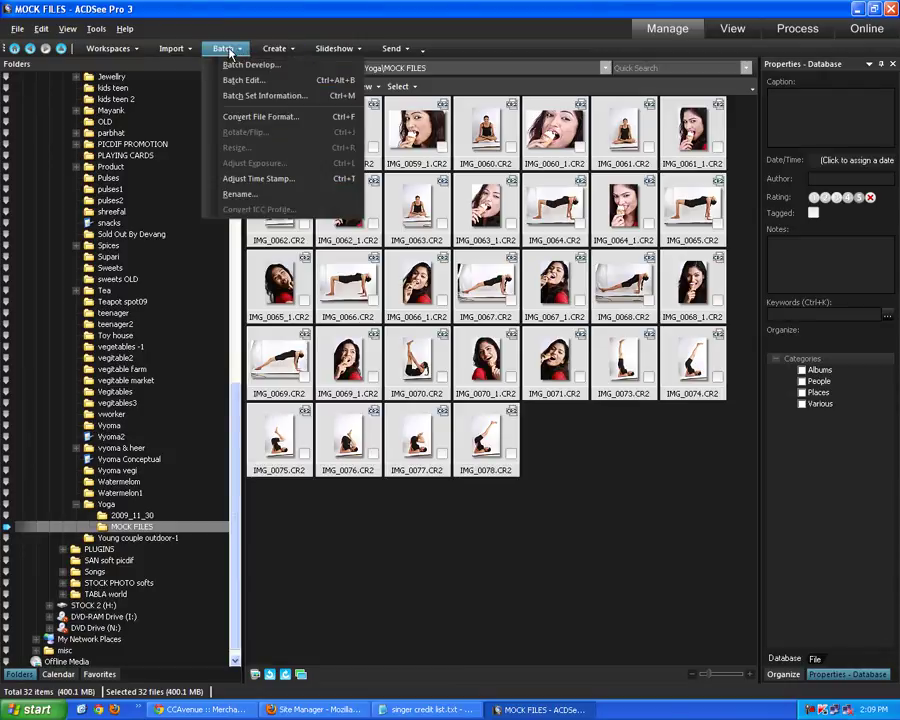
Step: Start Batch Rename and set the template to picdif-stock-photo-08082011
left_click(241, 197)
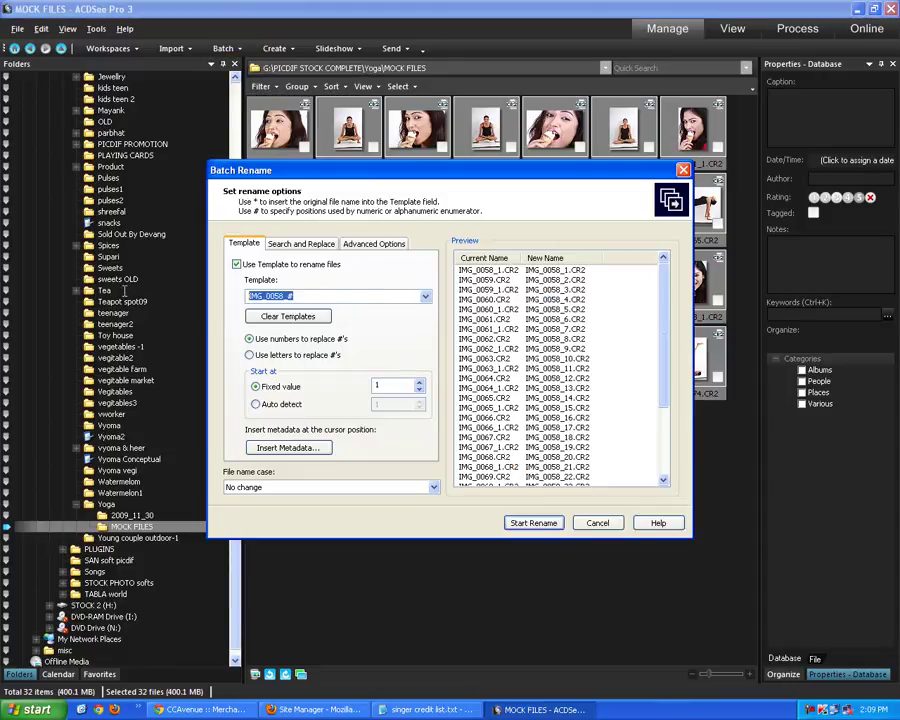
type("PICDIF")
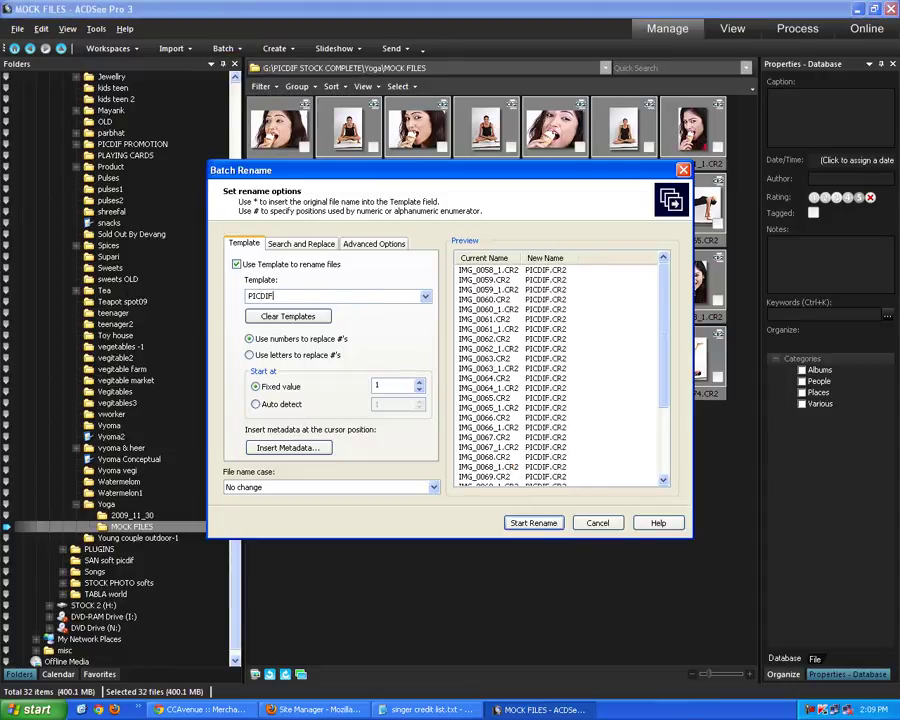
key("shift+Home")
type("pic")
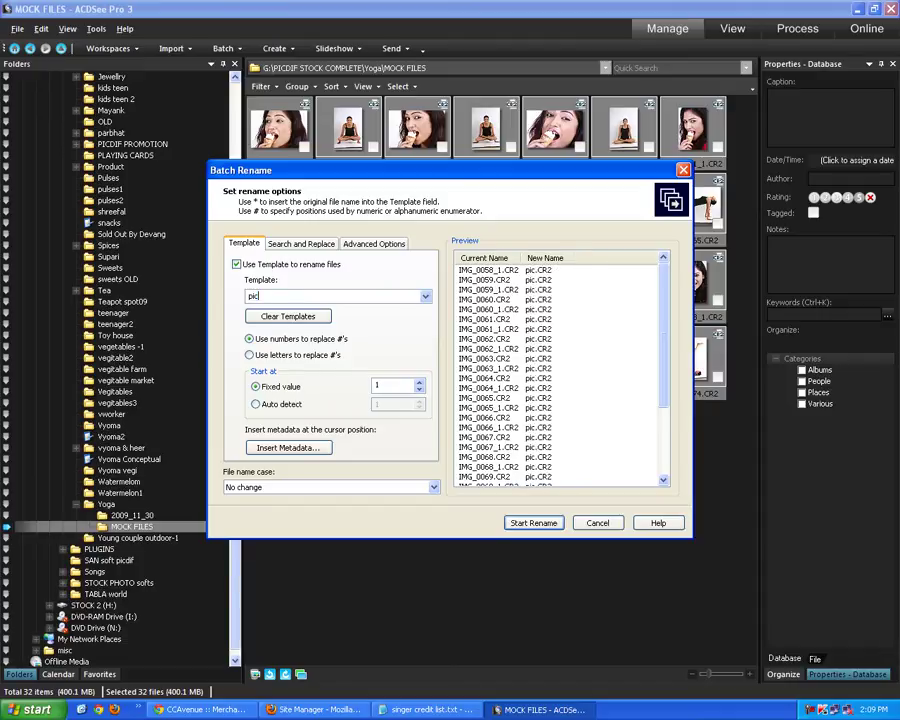
type("dif-")
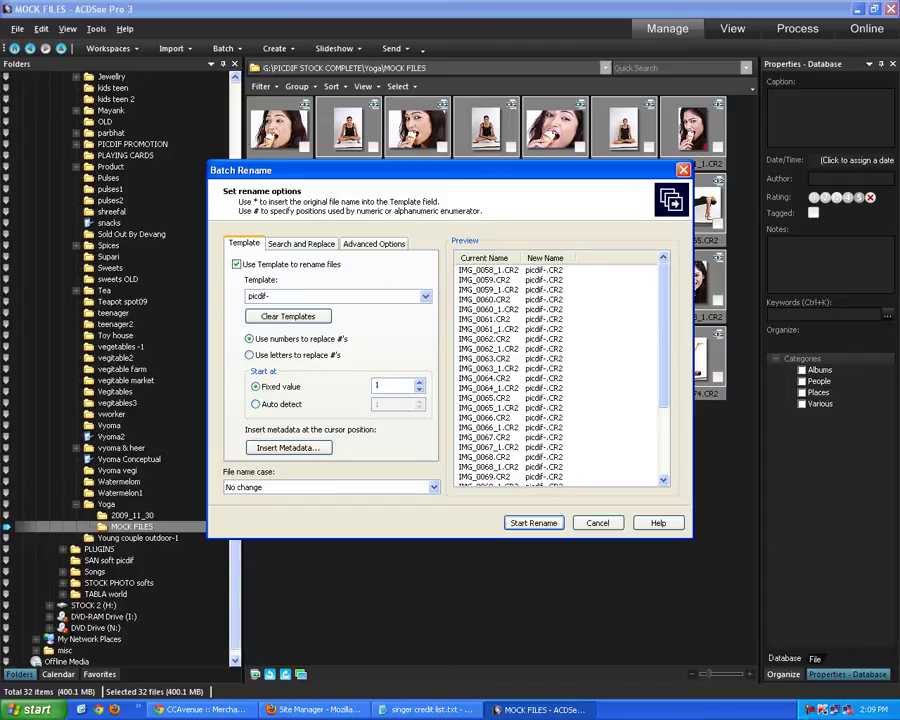
type("stock-")
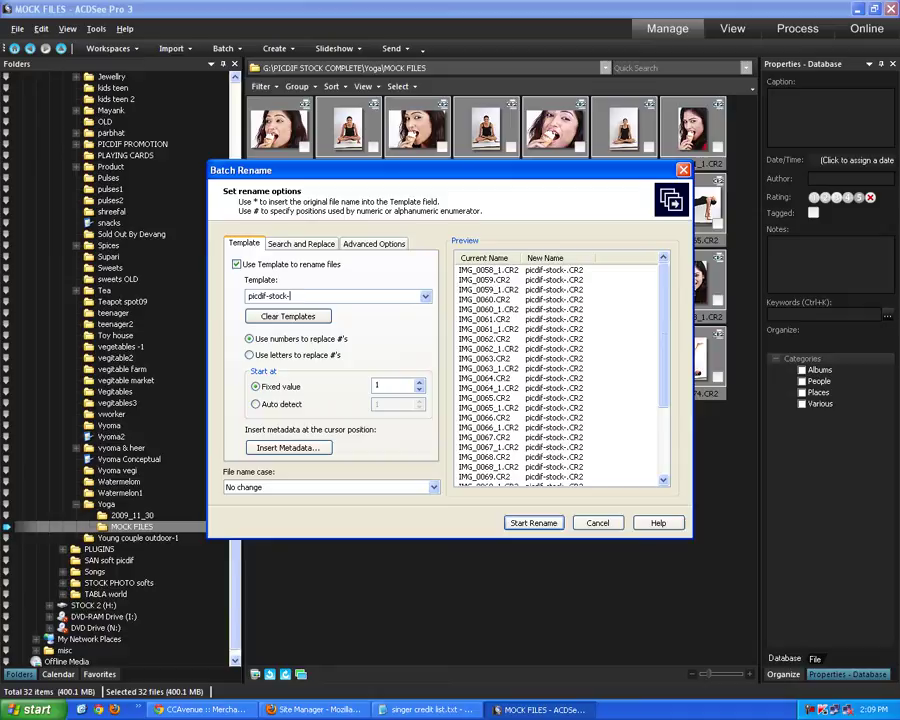
type("photo")
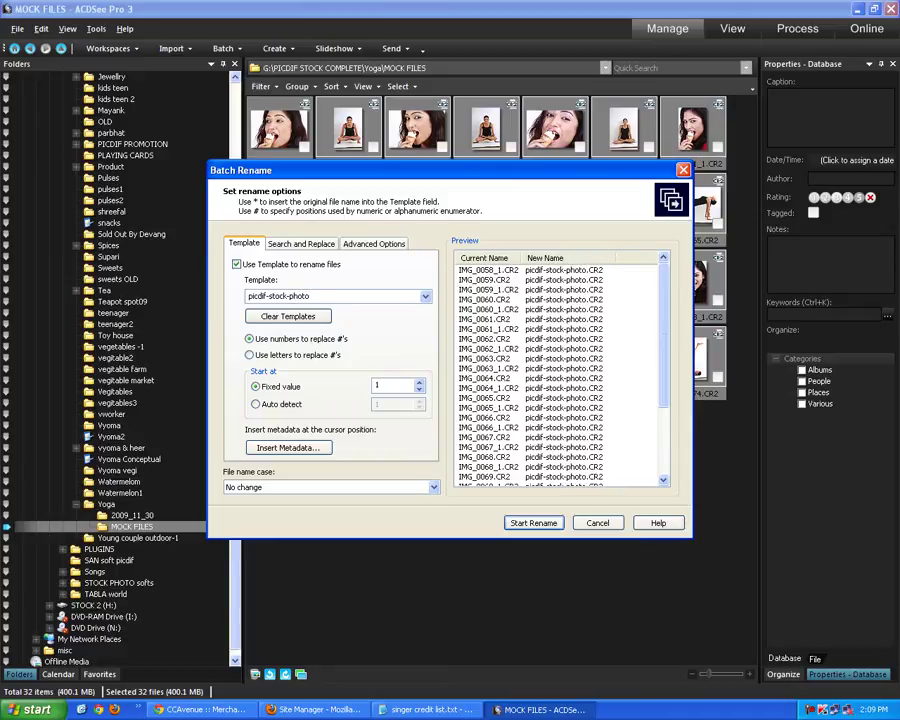
type("-")
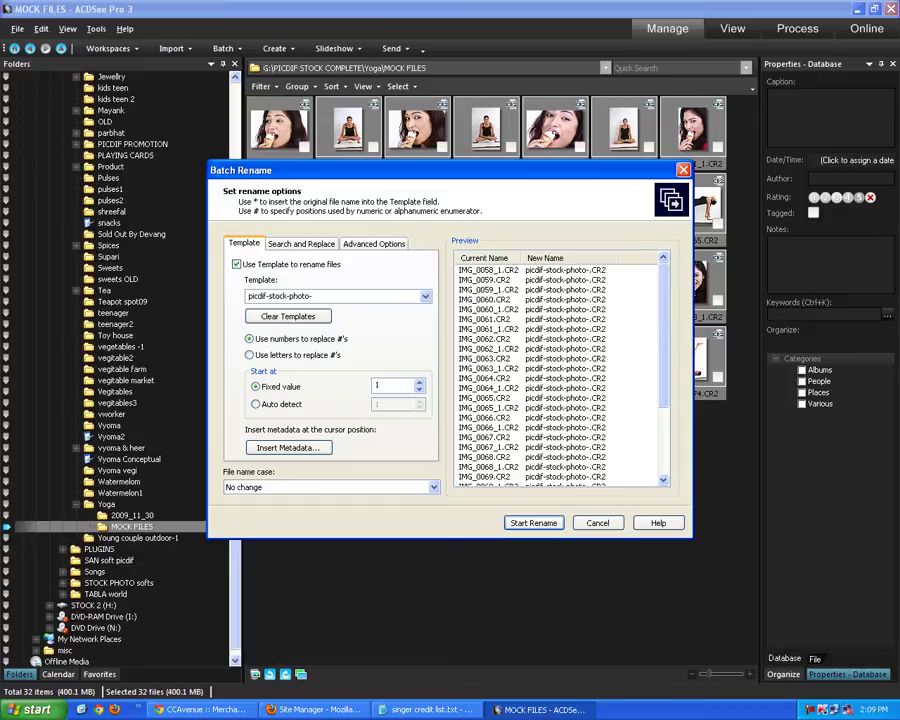
type("080")
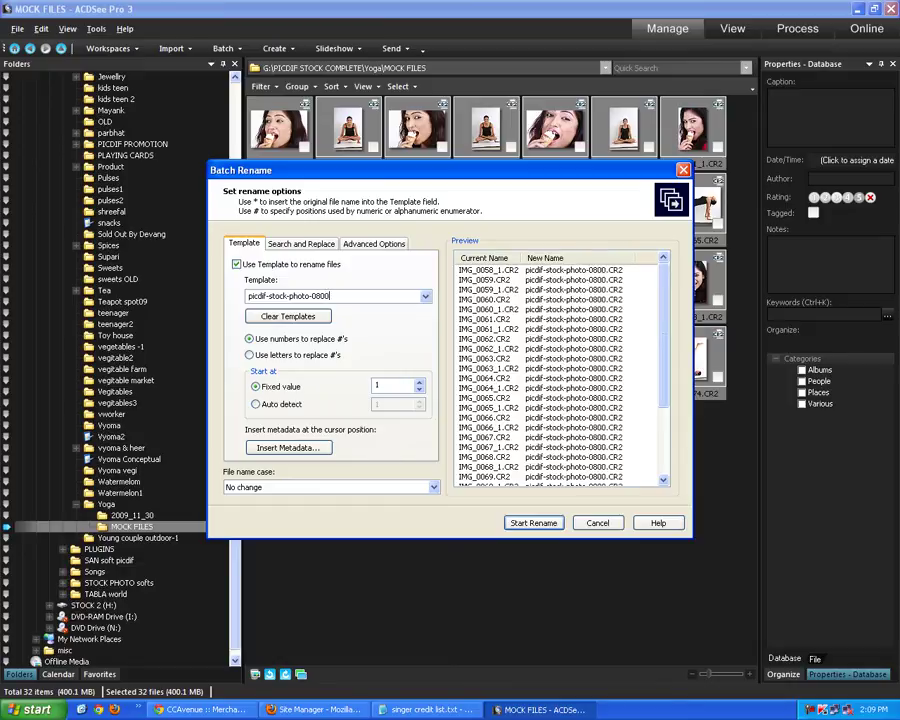
type("82011")
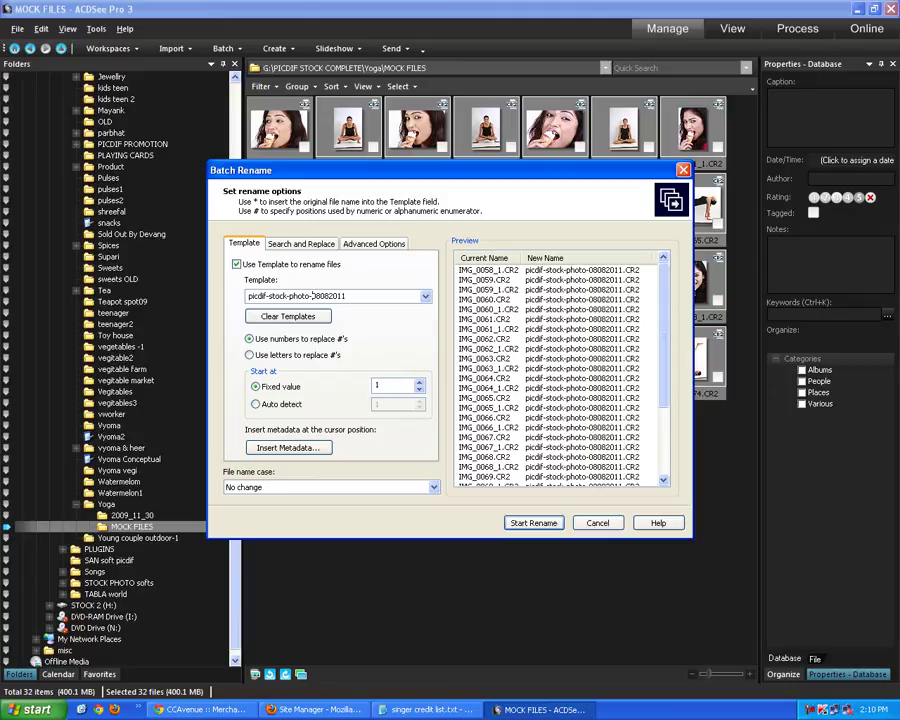
type("a")
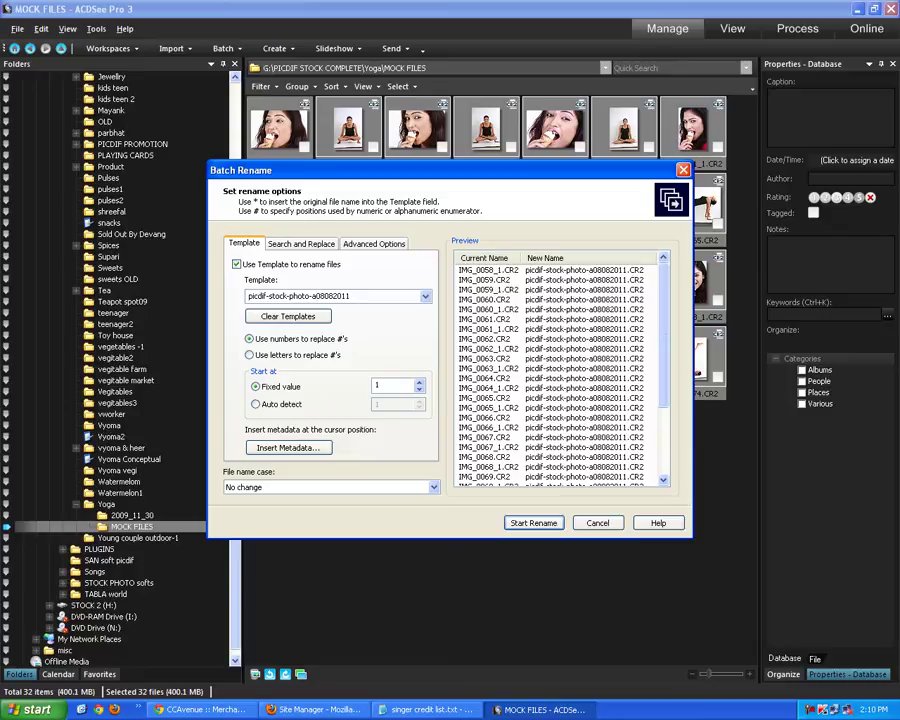
key("BackSpace")
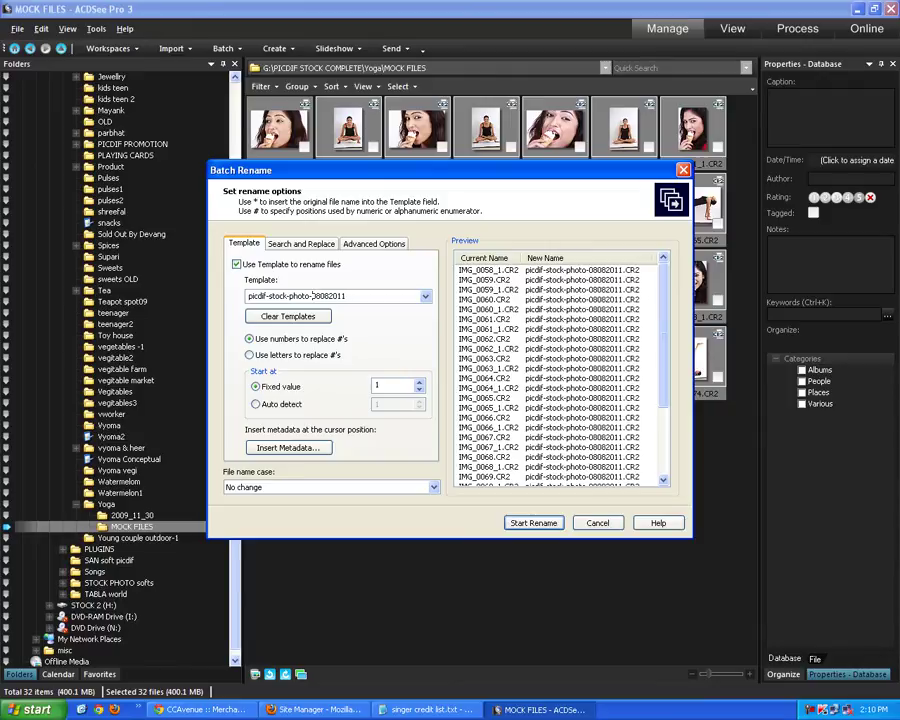
Step: Change the rename template to picdif-stock-photo-a08082011-####
type("a")
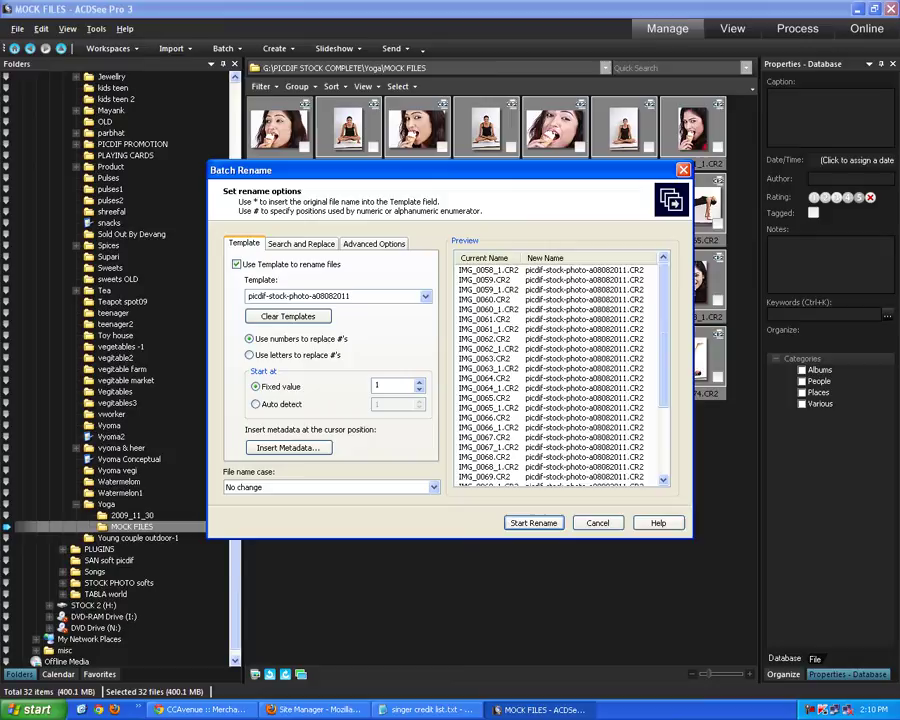
type("-")
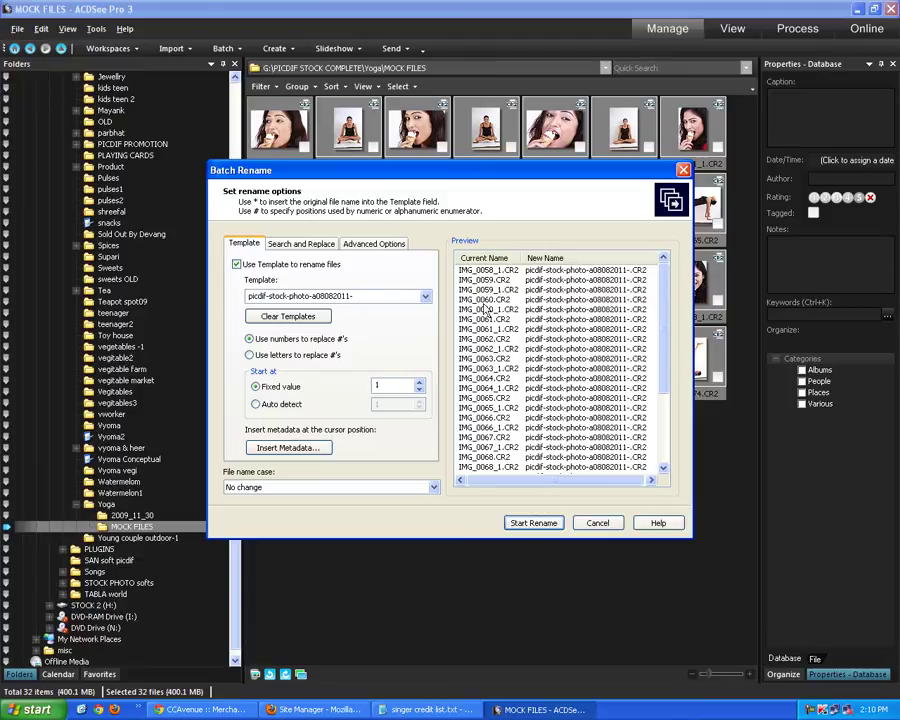
left_click(467, 272)
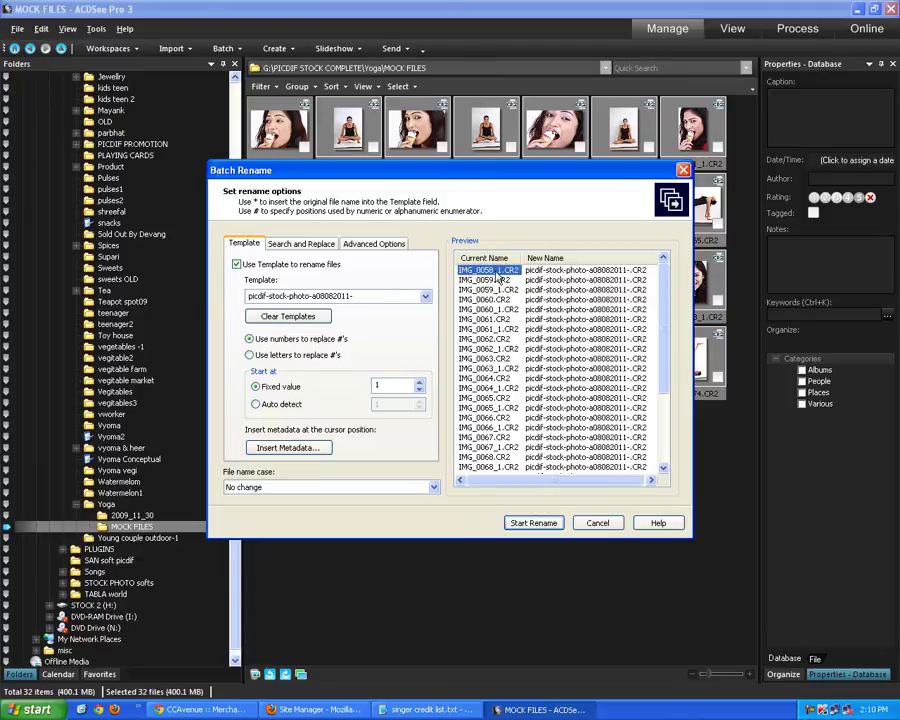
left_click(567, 277)
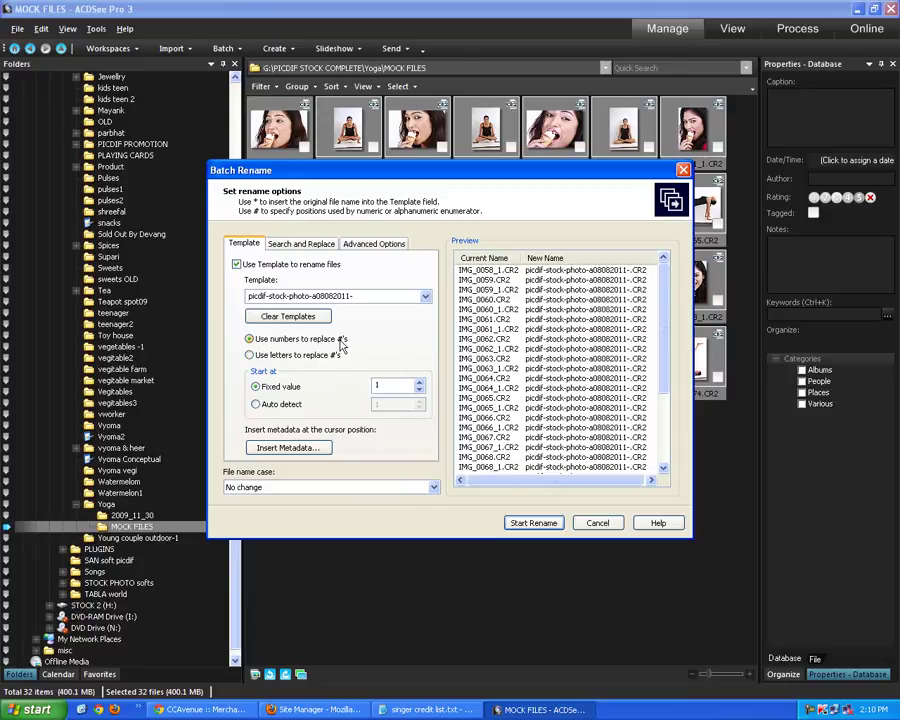
left_click(425, 296)
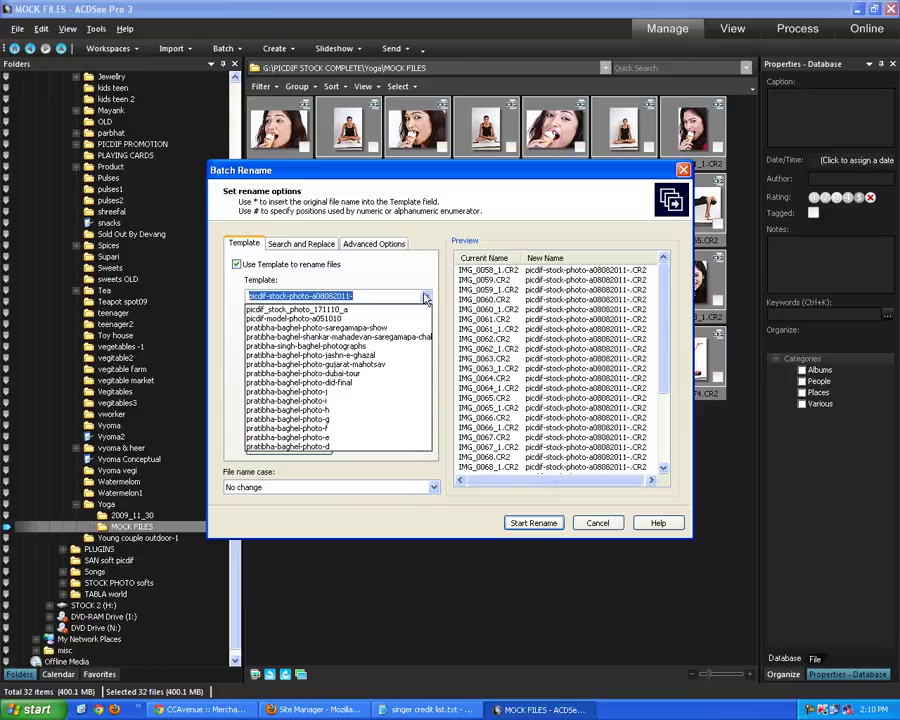
left_click(425, 297)
left_click(427, 298)
left_click(427, 298)
left_click(395, 297)
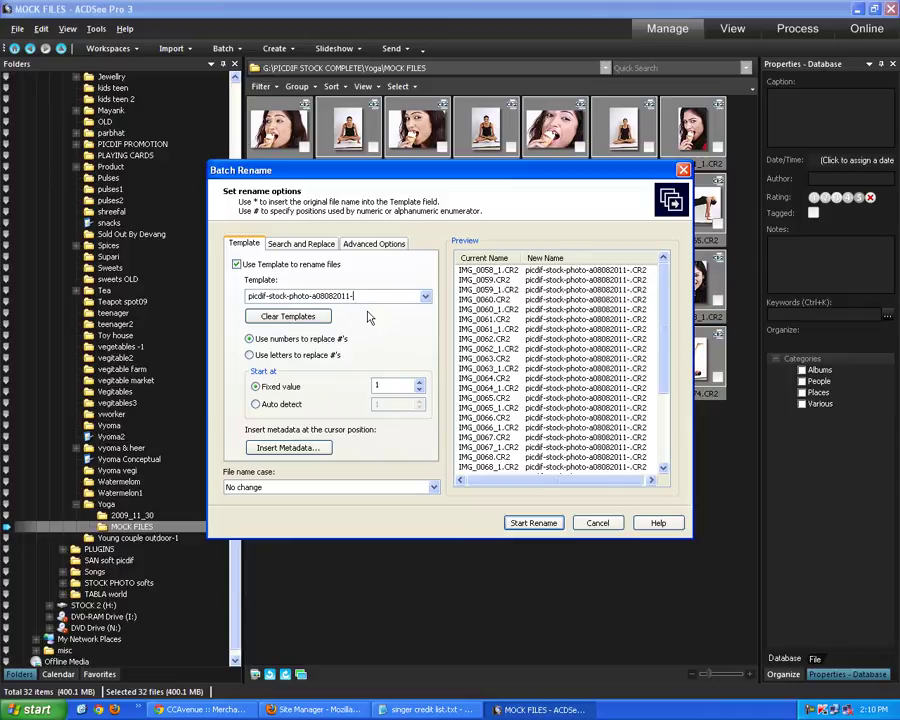
type("##")
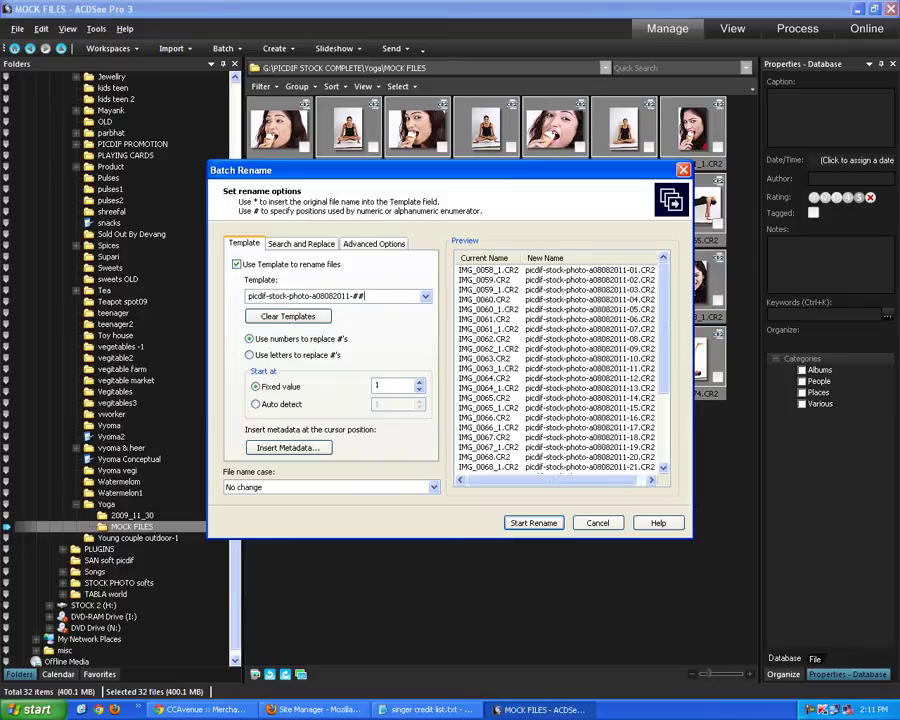
type("#")
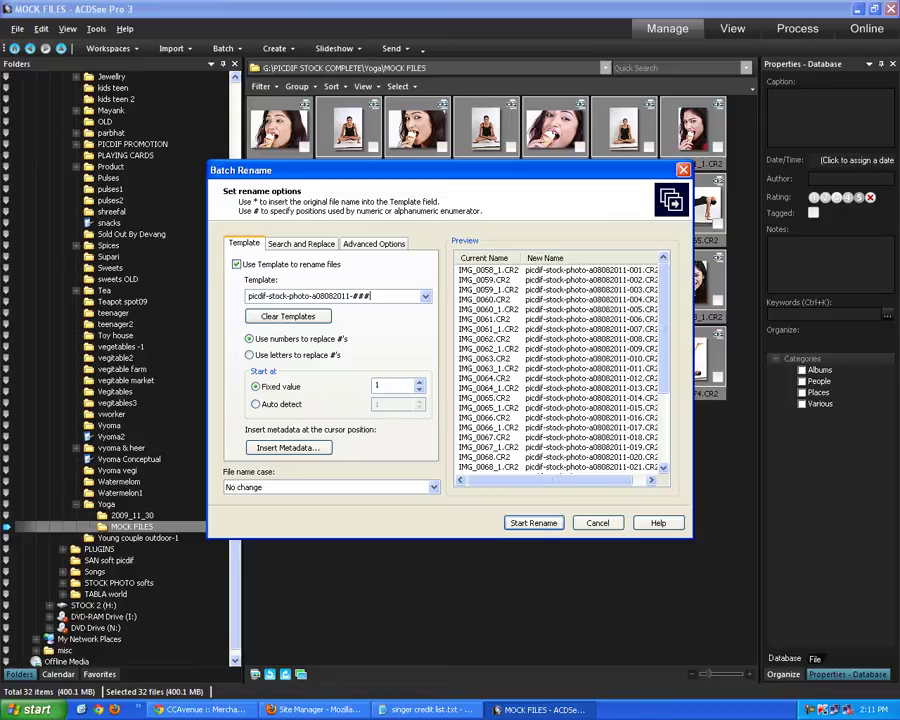
type("#")
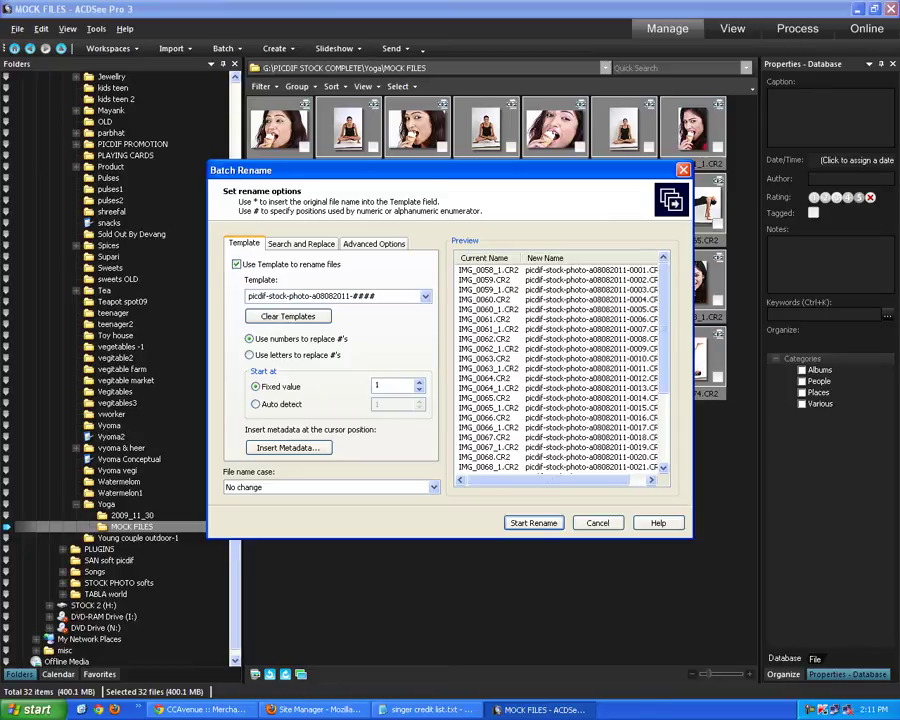
Step: Keep 'Use numbers to replace #'s' so the placeholders number sequentially from 1
left_click_drag(353, 295, 378, 295)
left_click(621, 287)
left_click_drag(554, 479, 576, 479)
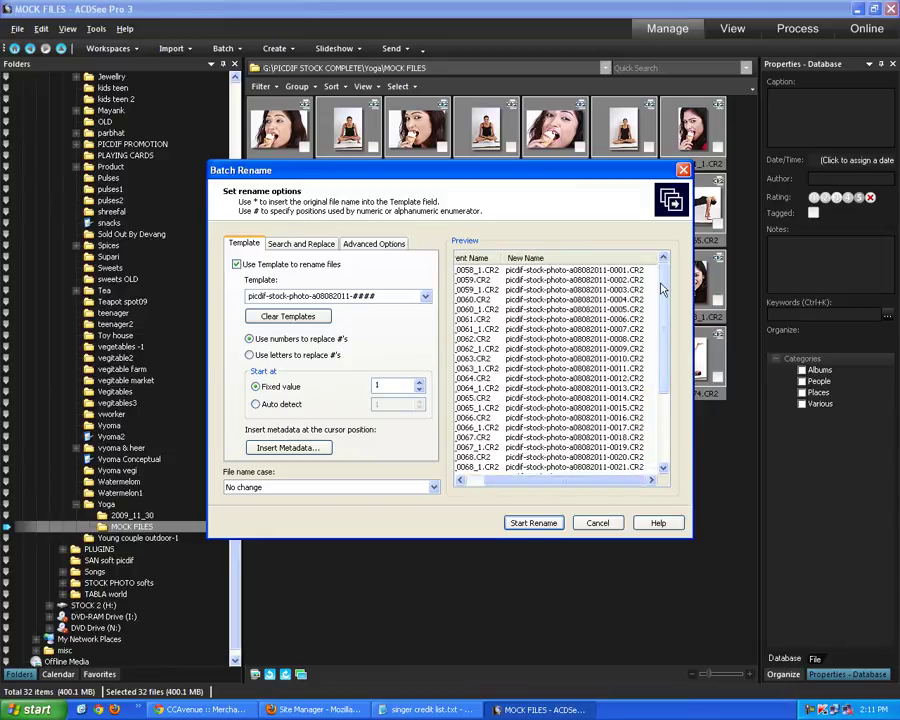
left_click_drag(661, 279, 591, 463)
double_click(354, 292)
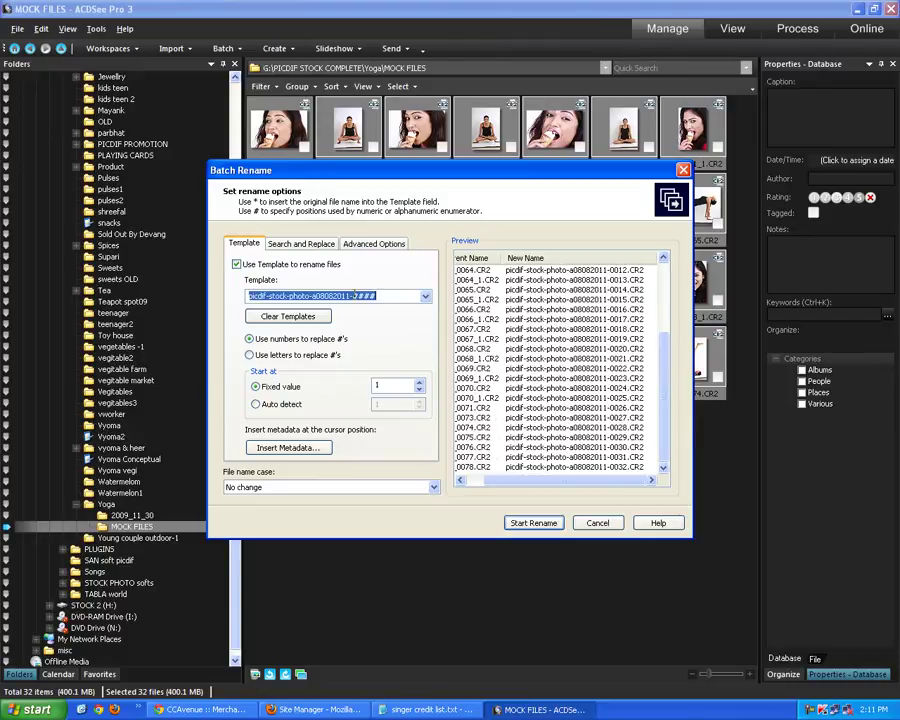
mouse_move(352, 296)
left_mouse_down()
mouse_move(369, 295)
mouse_move(356, 292)
left_mouse_up()
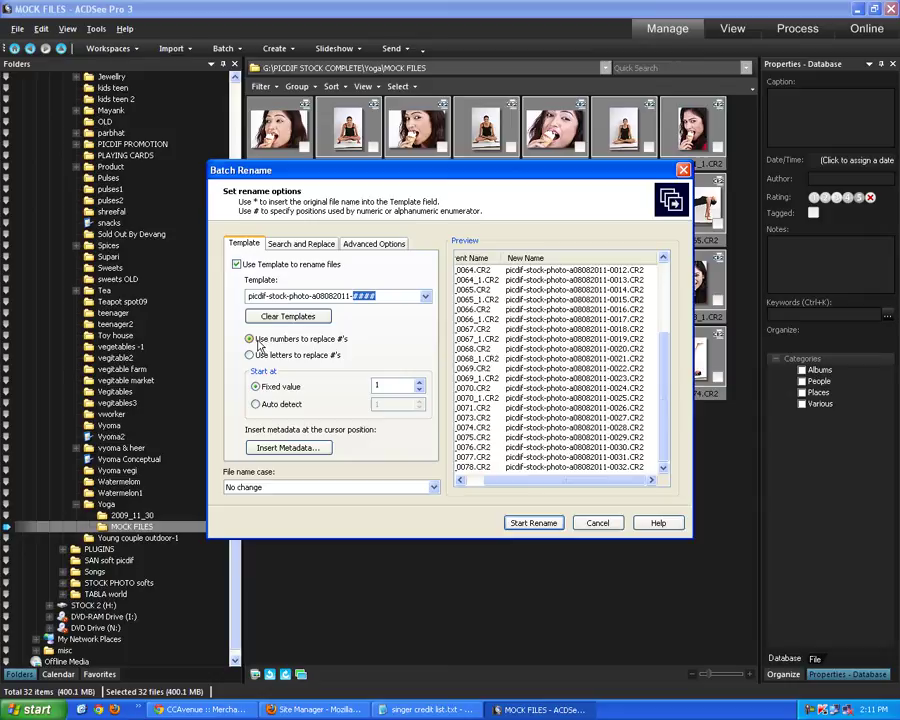
left_click(345, 342)
Step: Review the Search and Replace, Advanced, case and metadata options, leaving them unchanged
left_click(316, 246)
left_click(243, 245)
left_click(398, 246)
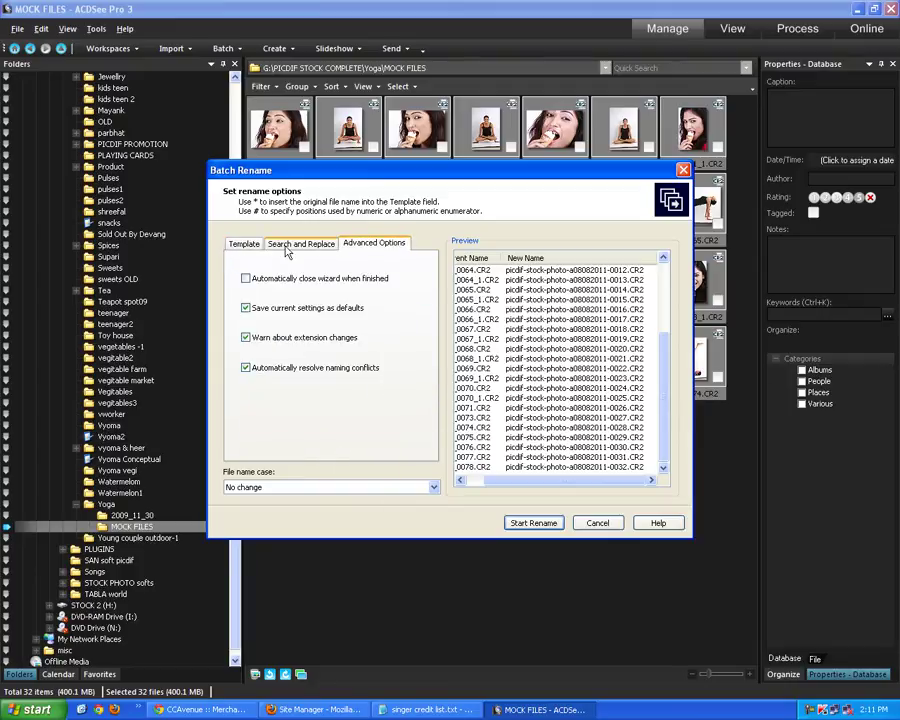
left_click(255, 248)
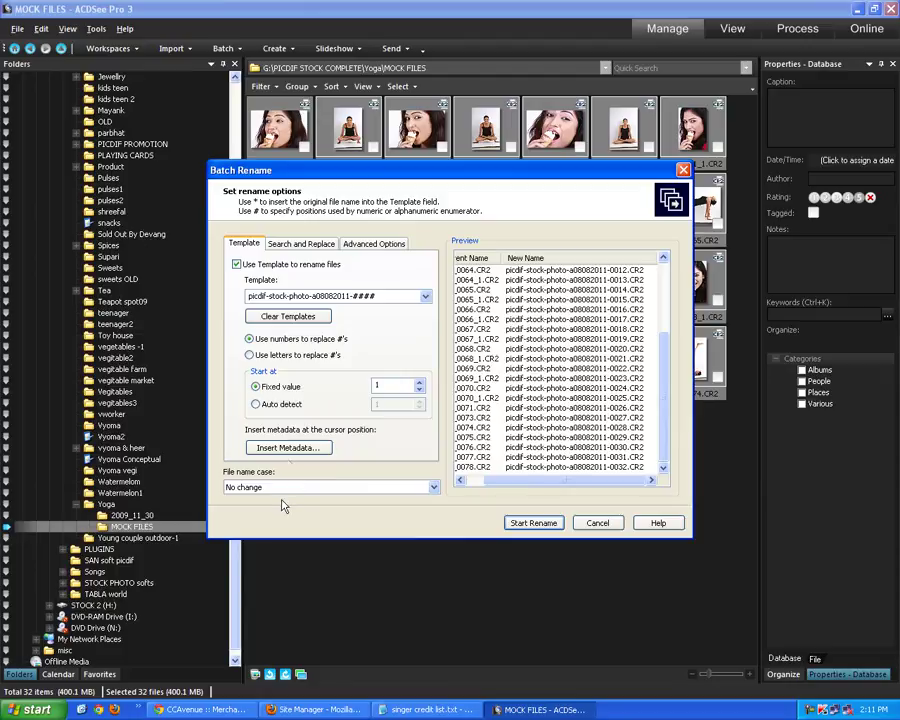
left_click(430, 487)
left_click(430, 487)
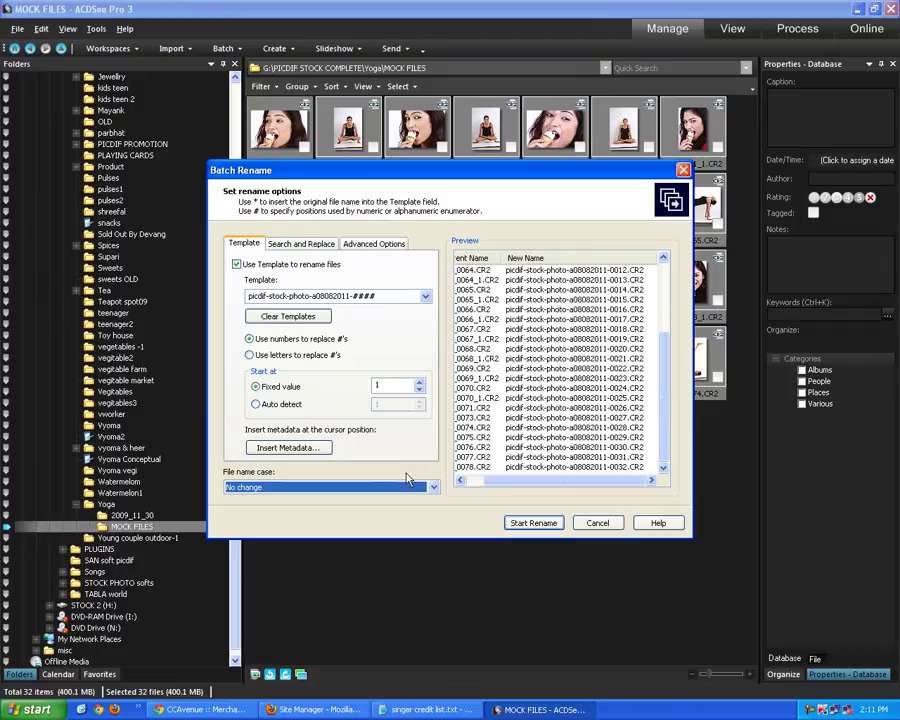
left_click(296, 447)
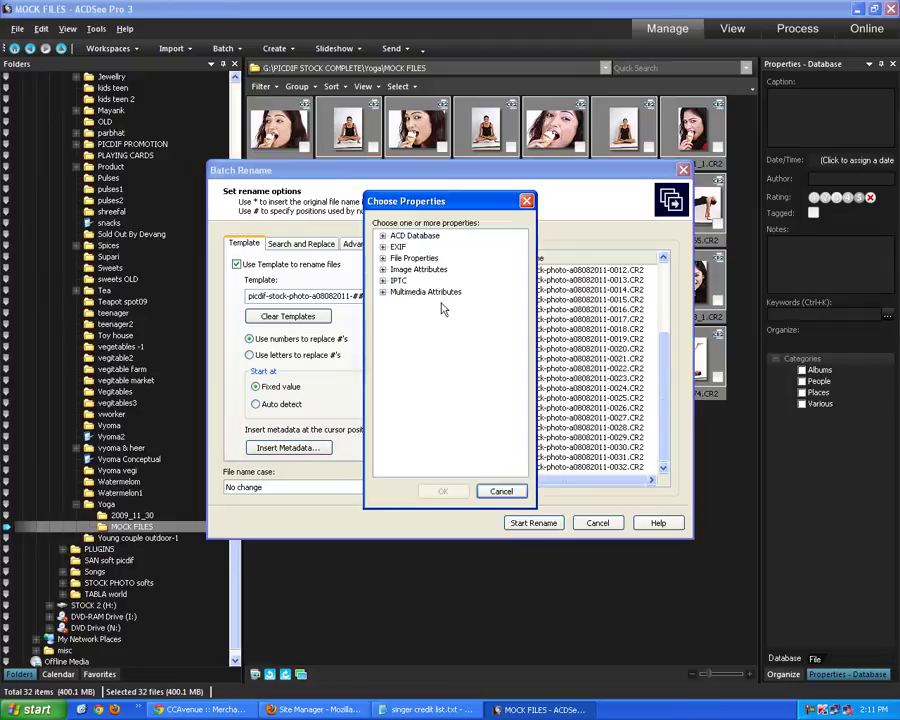
left_click(499, 490)
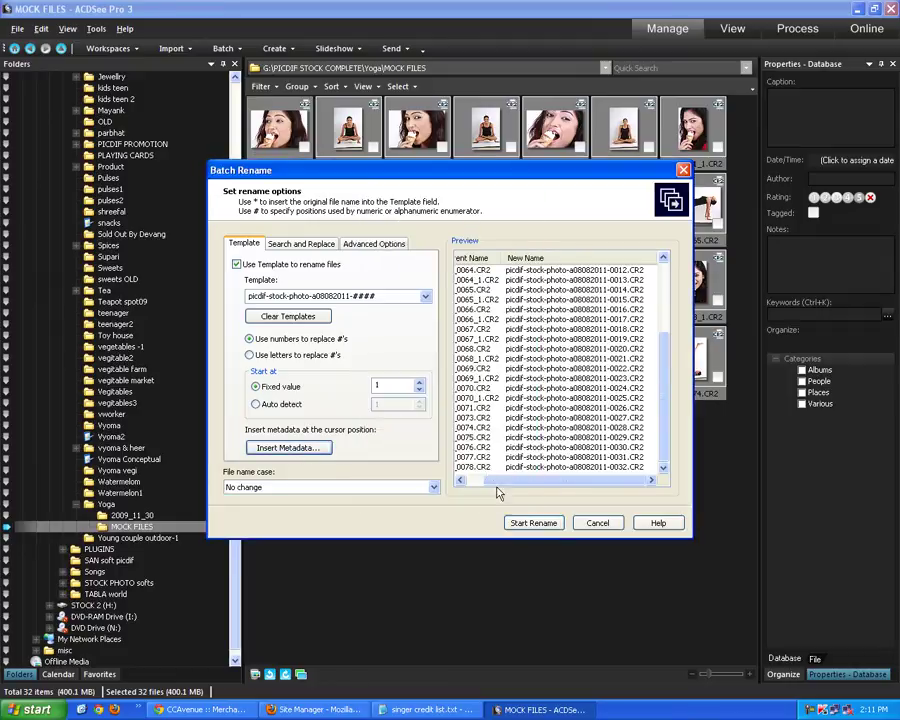
left_click(389, 299)
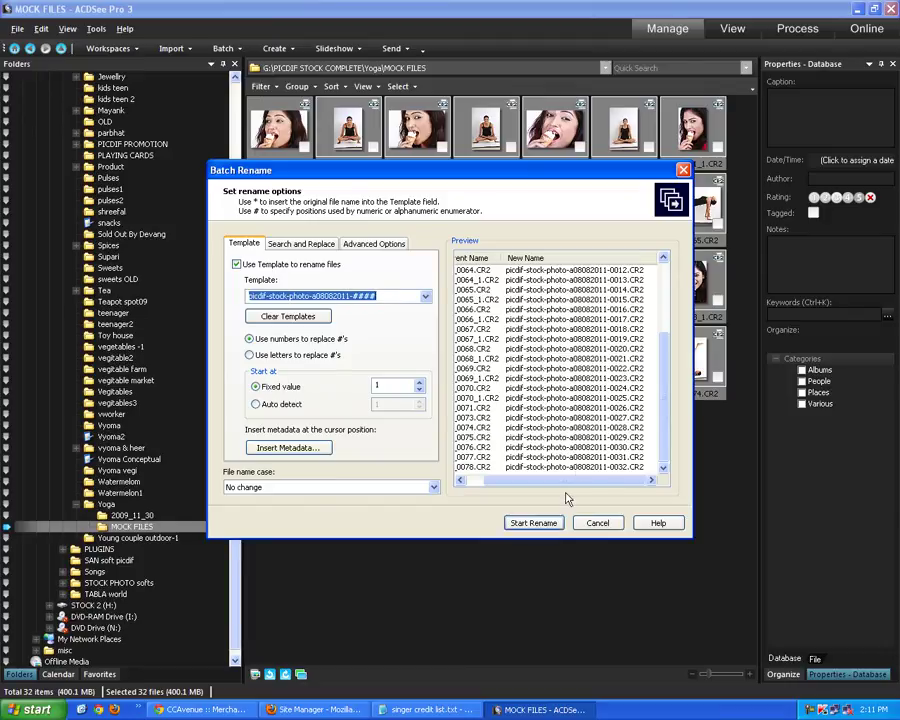
Step: Run the rename to picdif-stock-photo-a08082011-0001.CR2 onward and select the first renamed photo
left_click(534, 523)
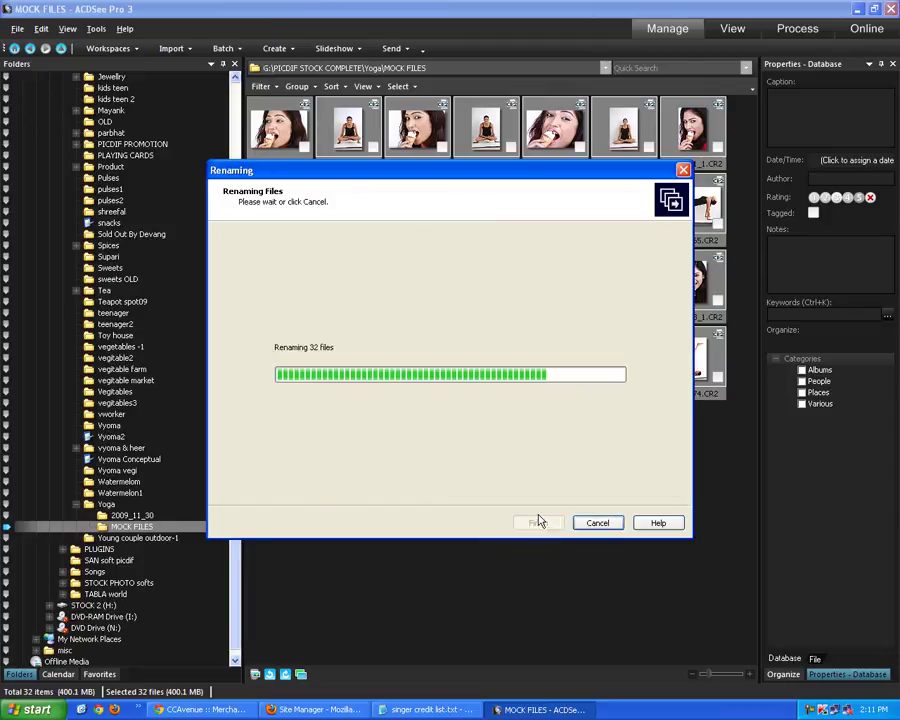
left_click(538, 524)
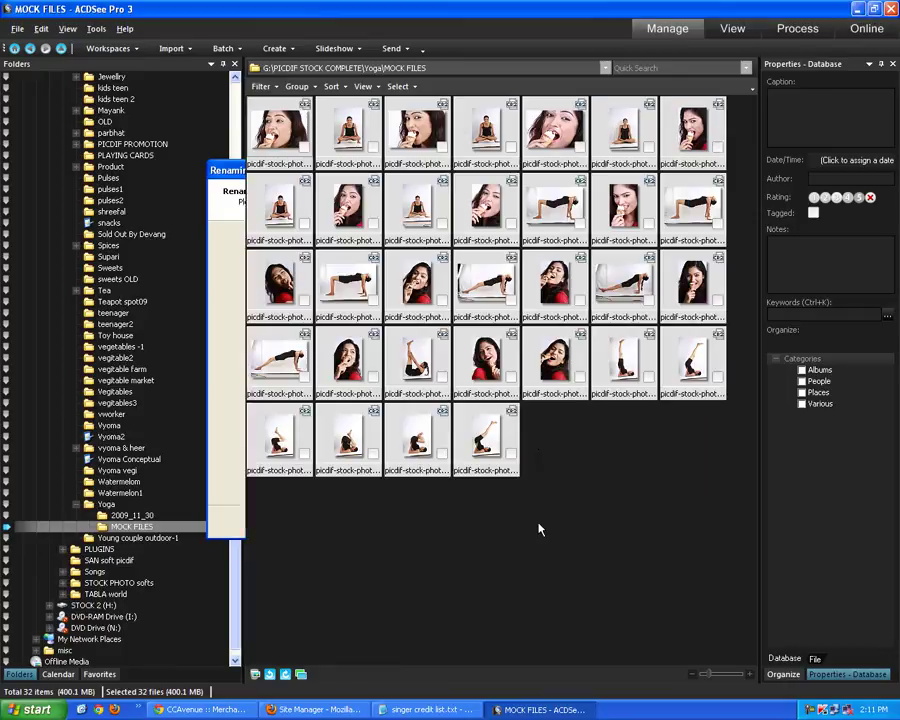
left_click(268, 135)
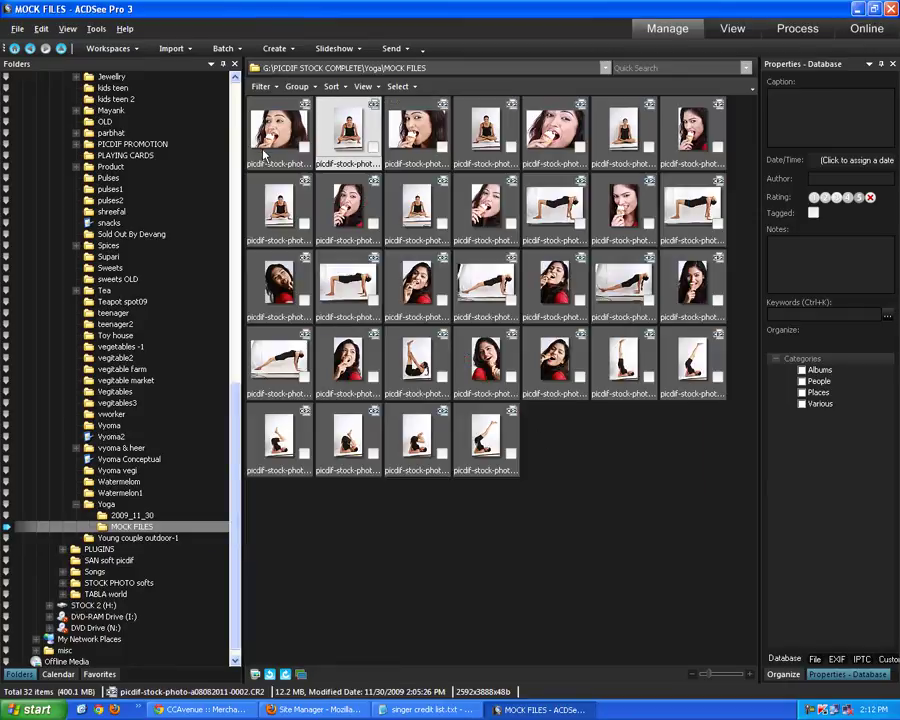
mouse_move(270, 140)
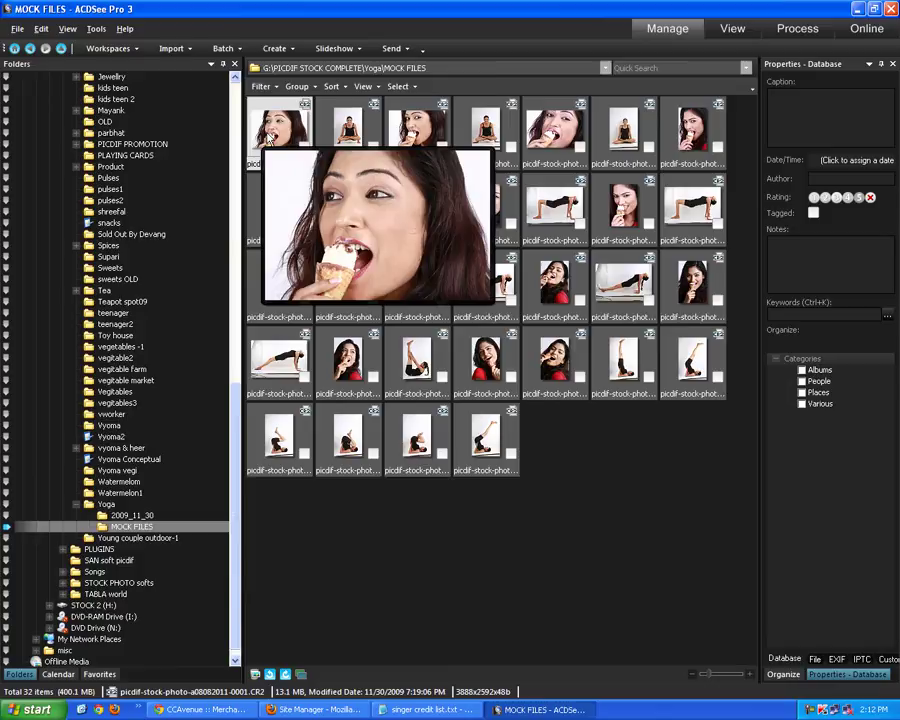
Step: Switch to a large preview with filmstrip and display the seated yoga pose photo
left_click(363, 86)
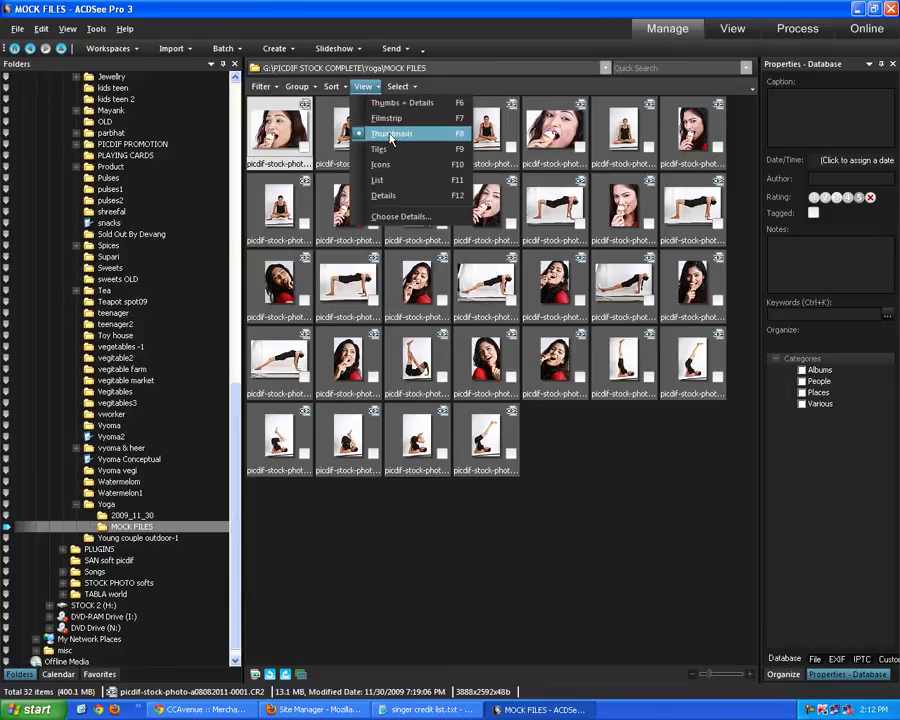
left_click(390, 118)
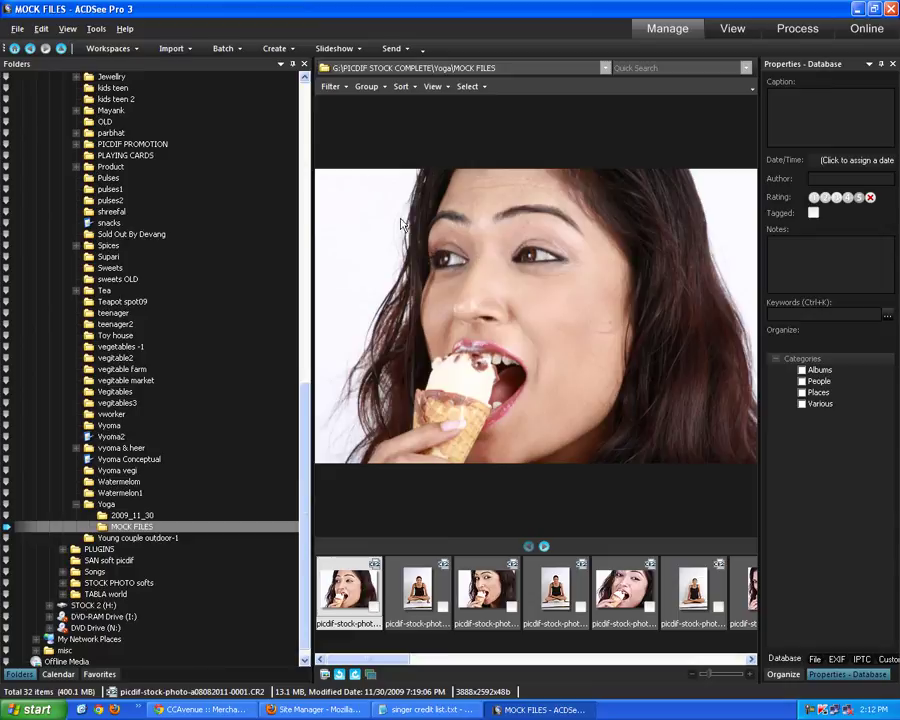
left_click_drag(312, 281, 230, 281)
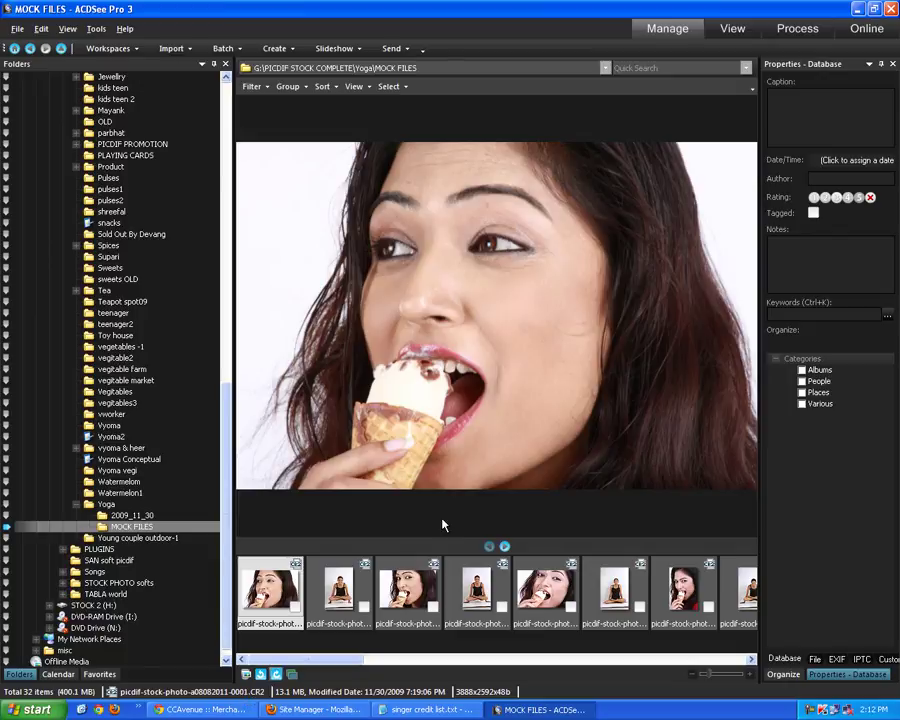
left_click(356, 600)
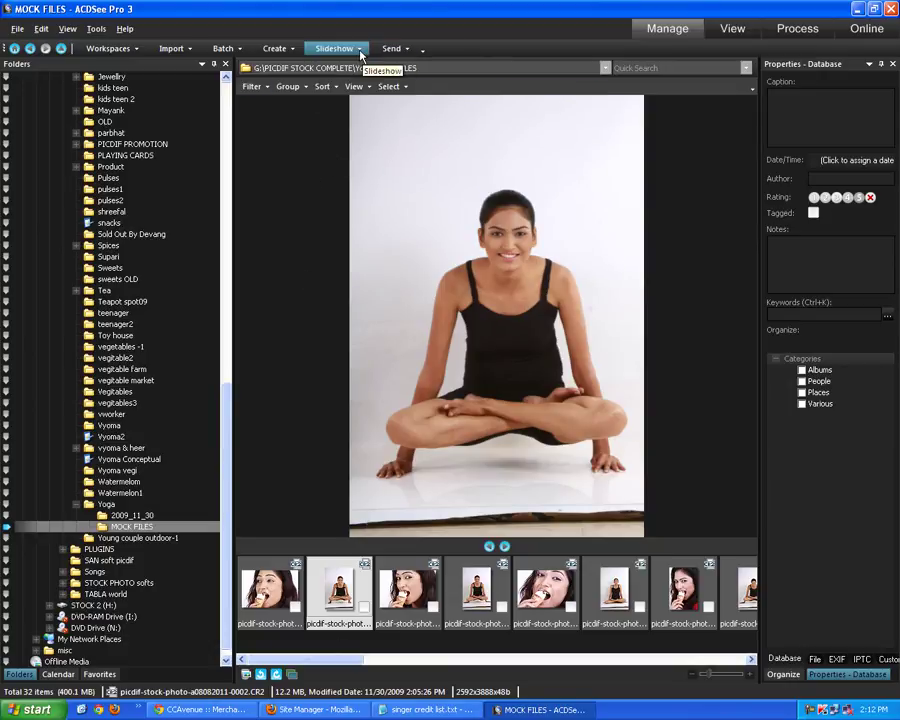
left_click(224, 48)
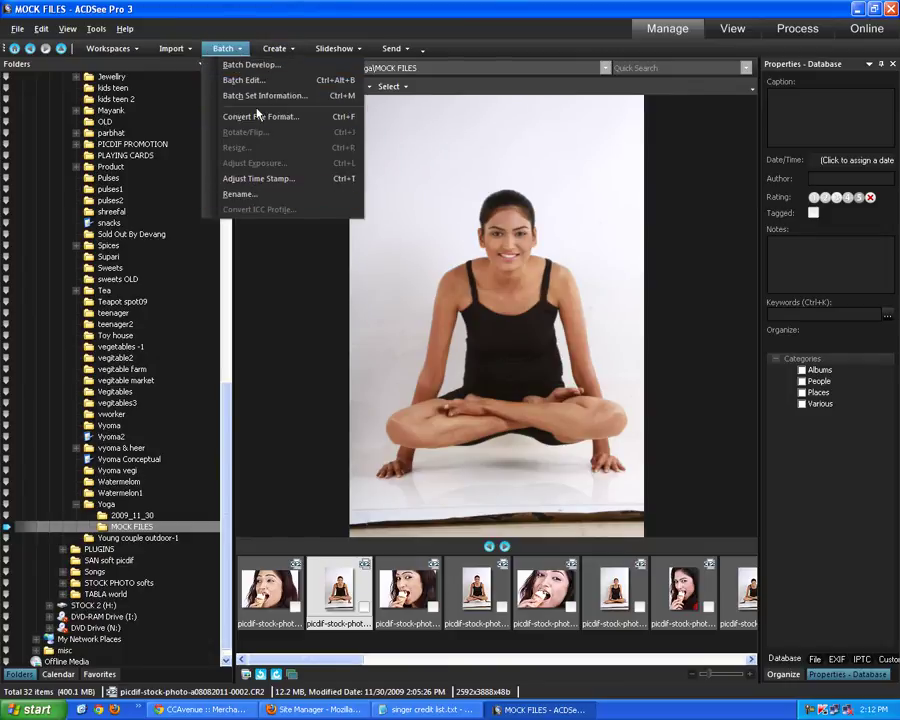
Step: Return to the thumbnail grid and select all 32 renamed photos
left_click(325, 171)
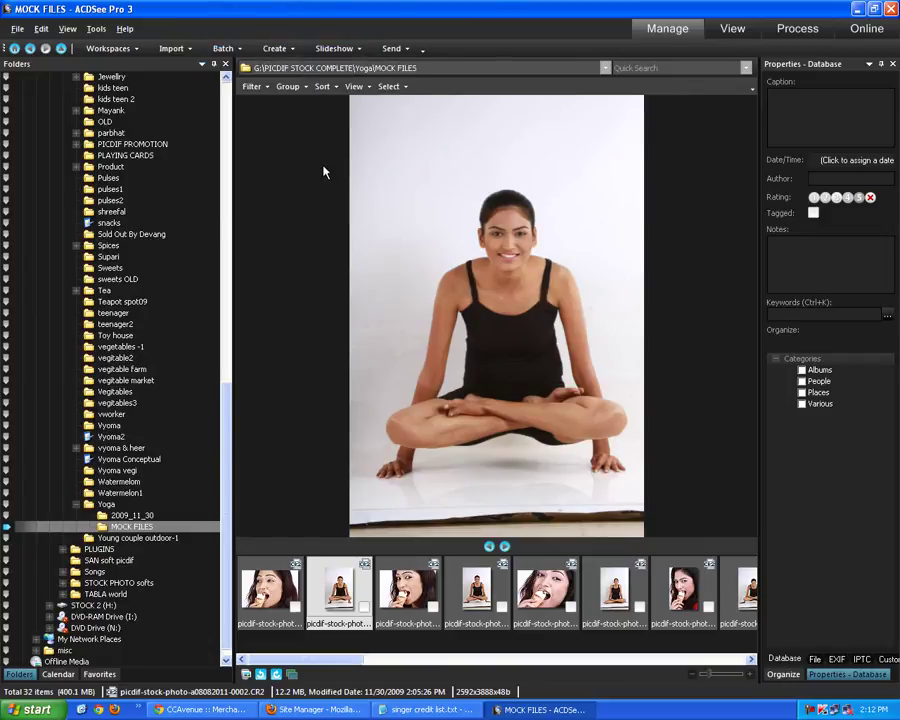
left_click(357, 87)
left_click(372, 133)
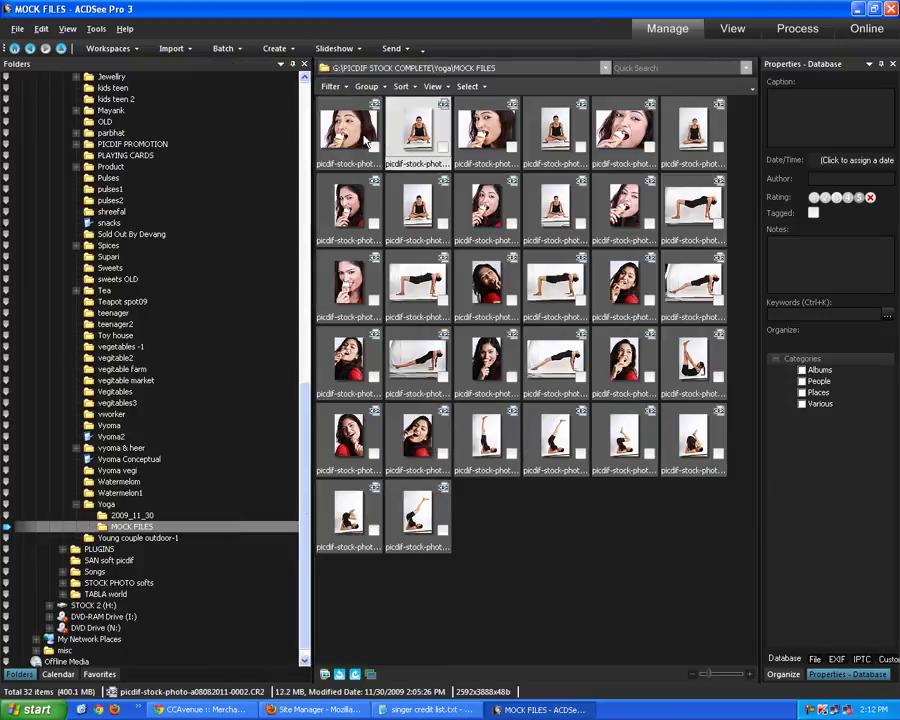
left_click(366, 140)
key("ctrl+a")
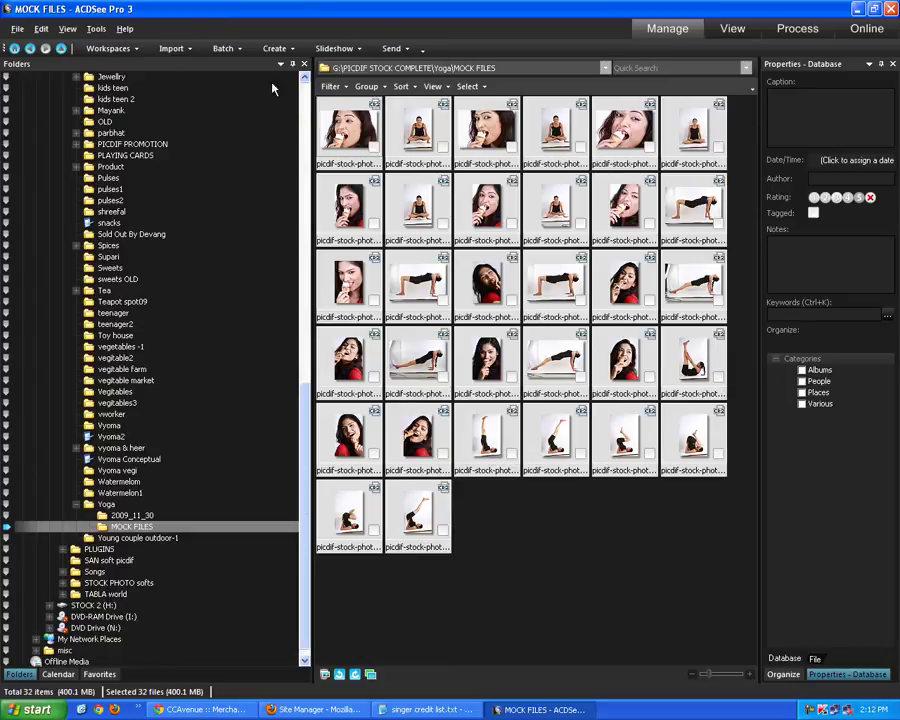
Step: Start Batch Convert File Format with JPEG output at quality 100
left_click(234, 51)
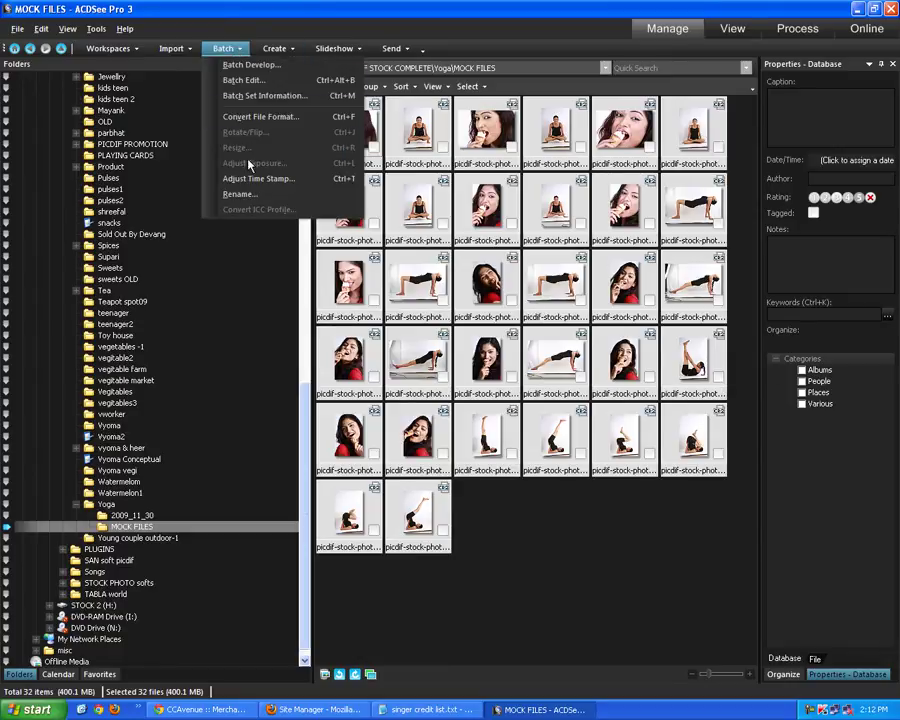
left_click(258, 117)
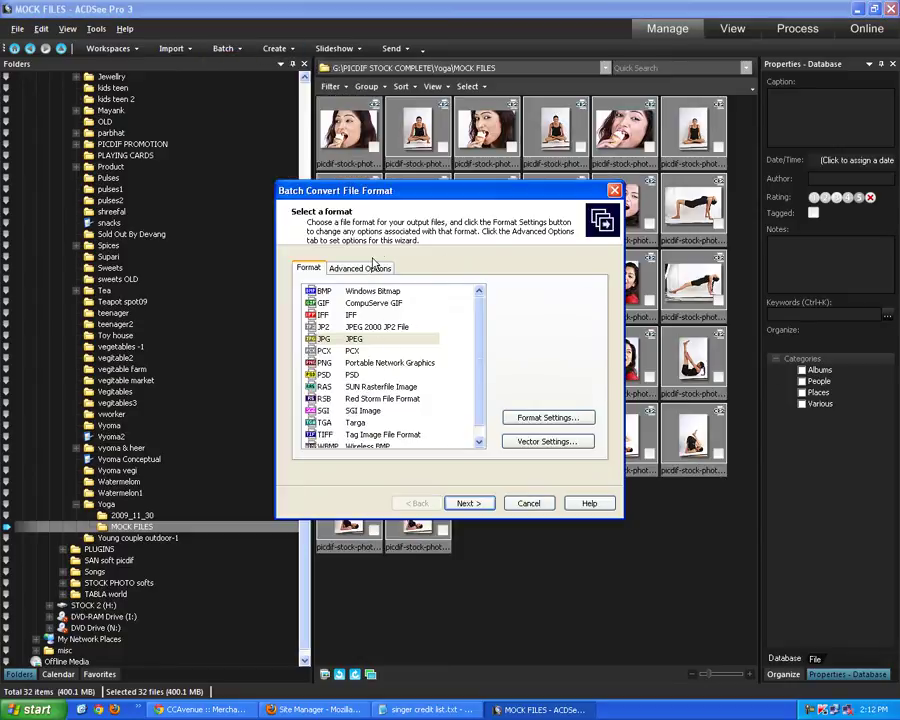
left_click_drag(395, 193, 269, 175)
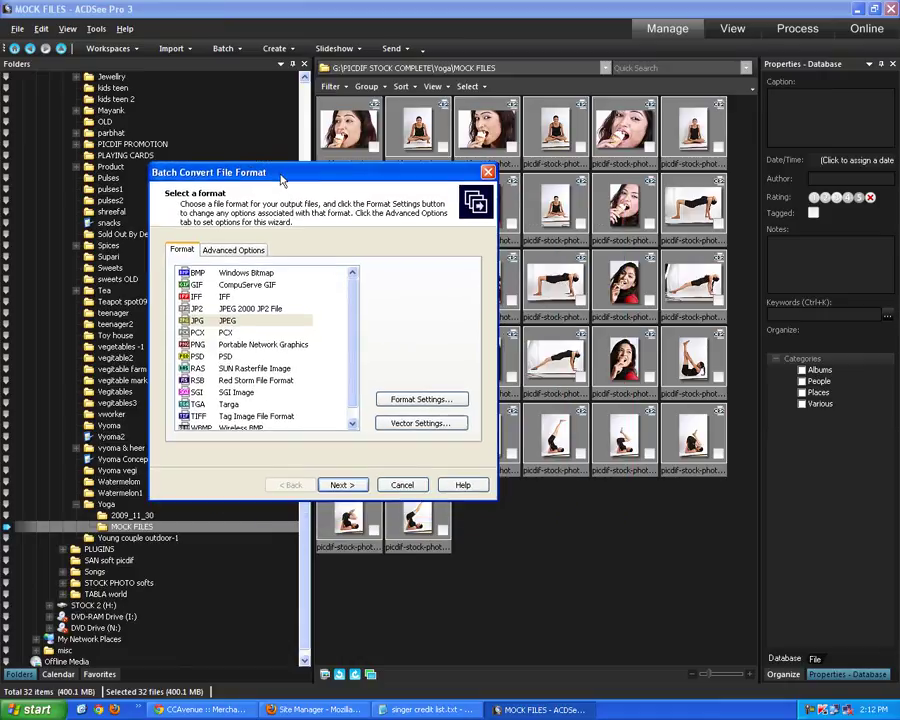
left_click(224, 322)
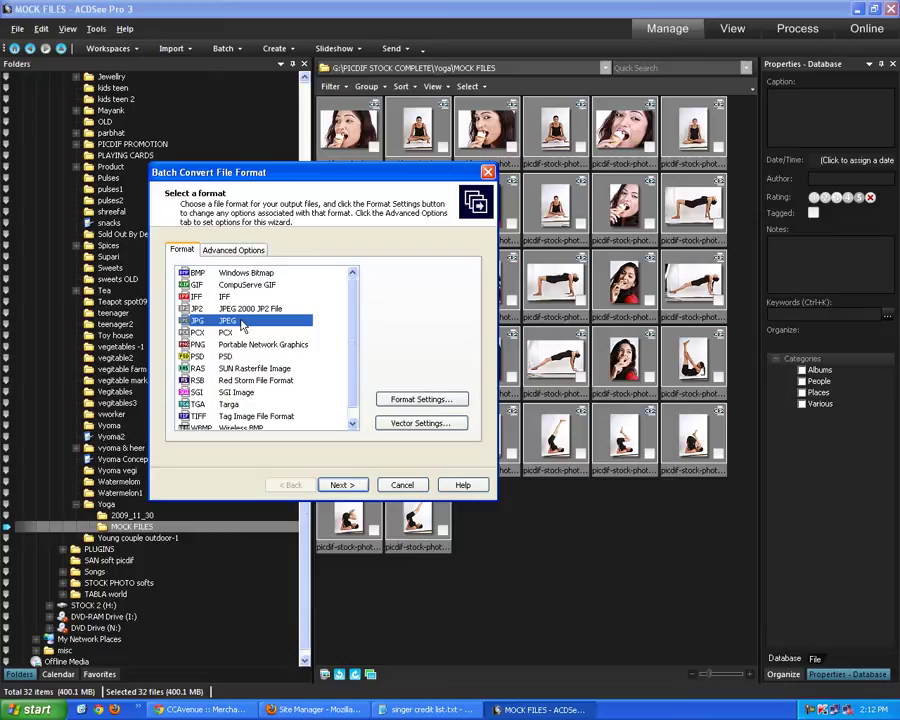
left_click(240, 250)
left_click(181, 250)
left_click(430, 399)
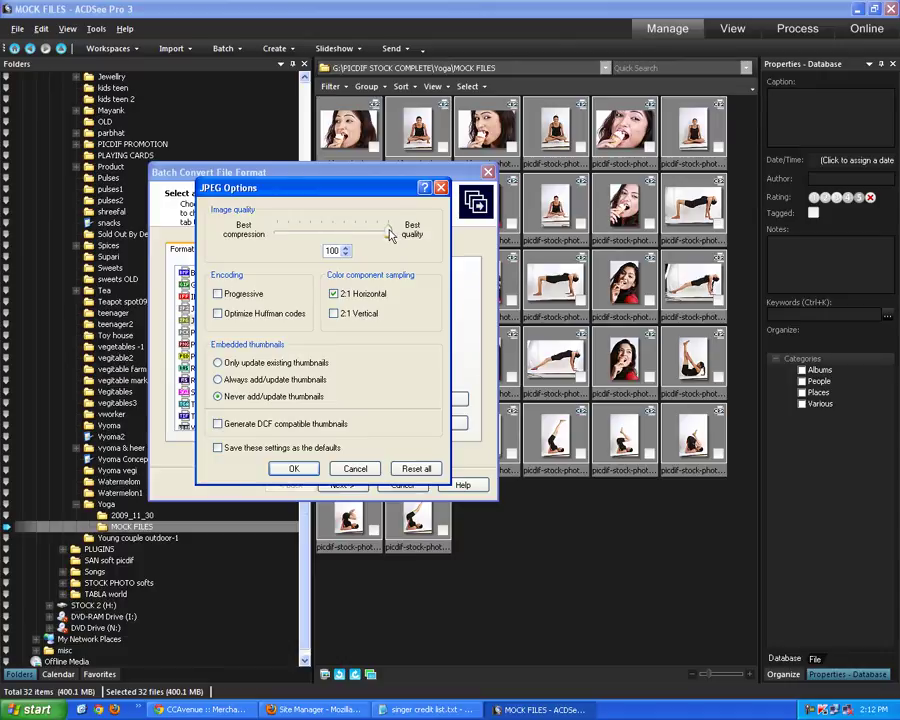
left_click_drag(395, 190, 316, 177)
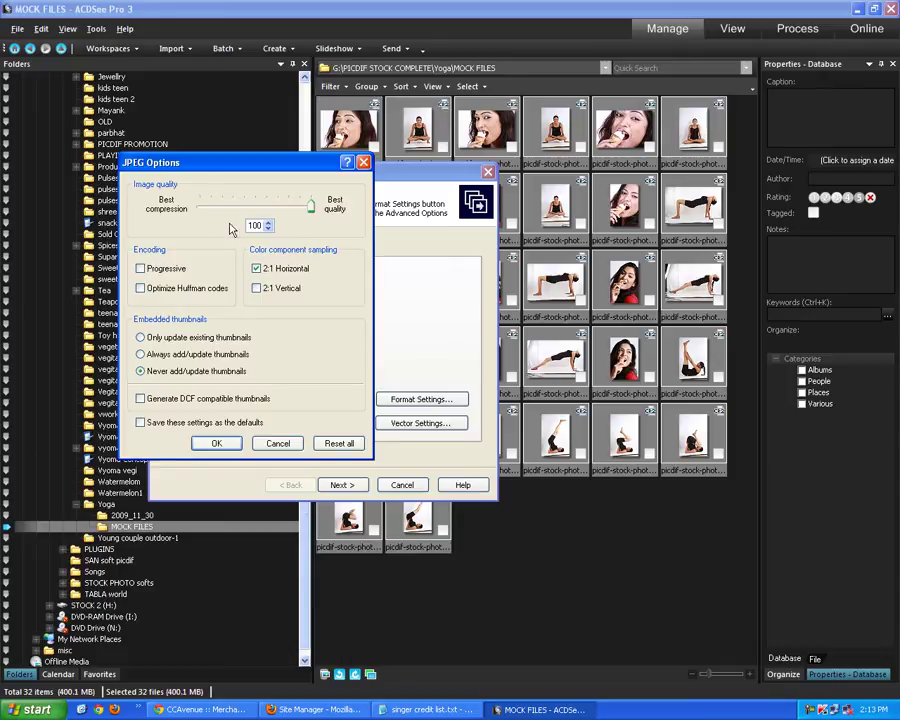
left_click(216, 443)
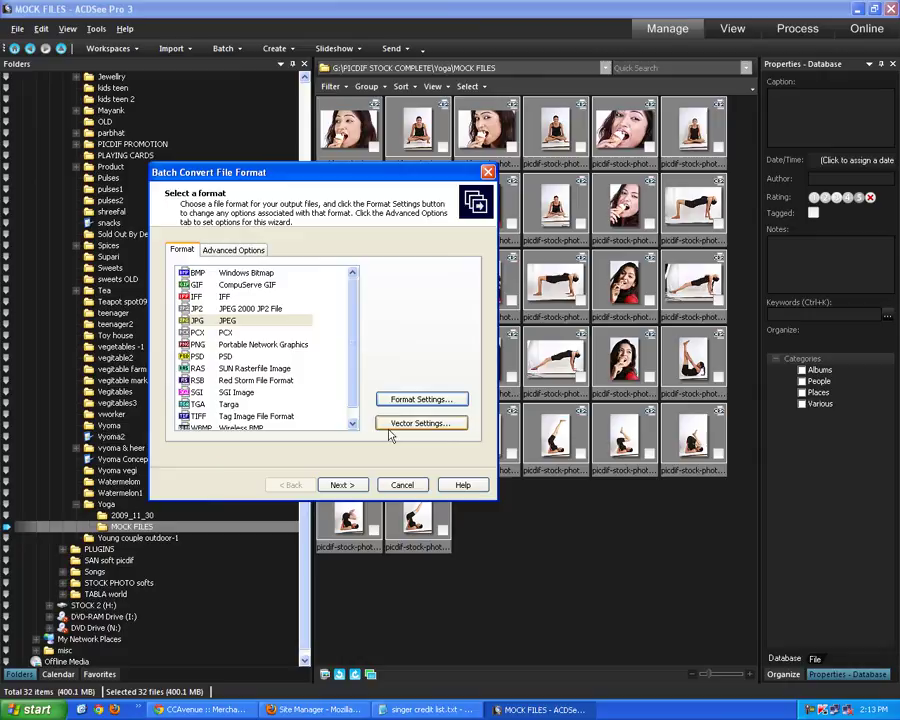
left_click(437, 405)
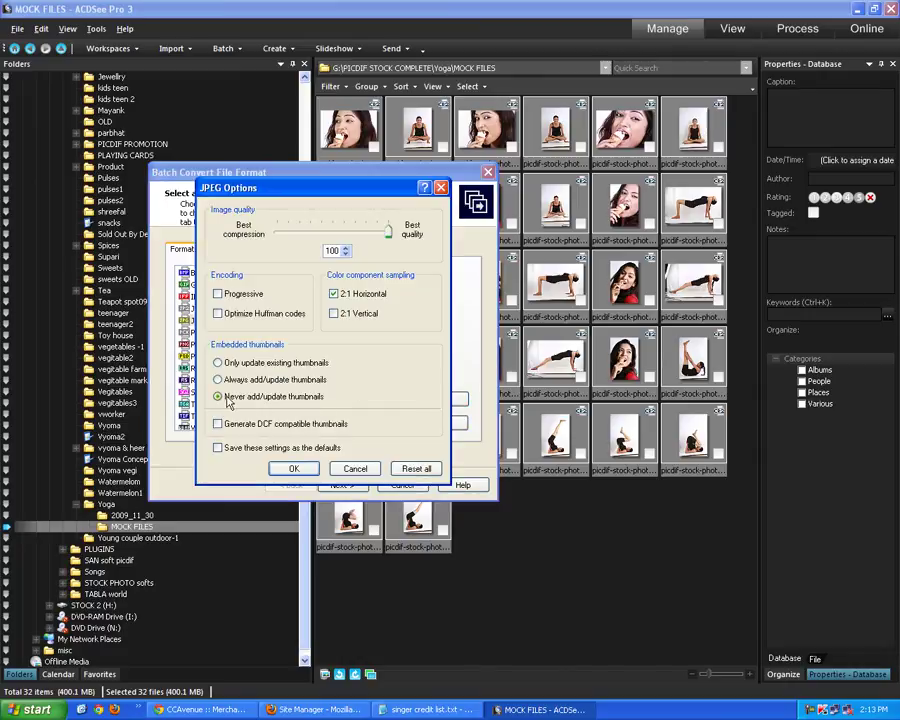
left_click(293, 470)
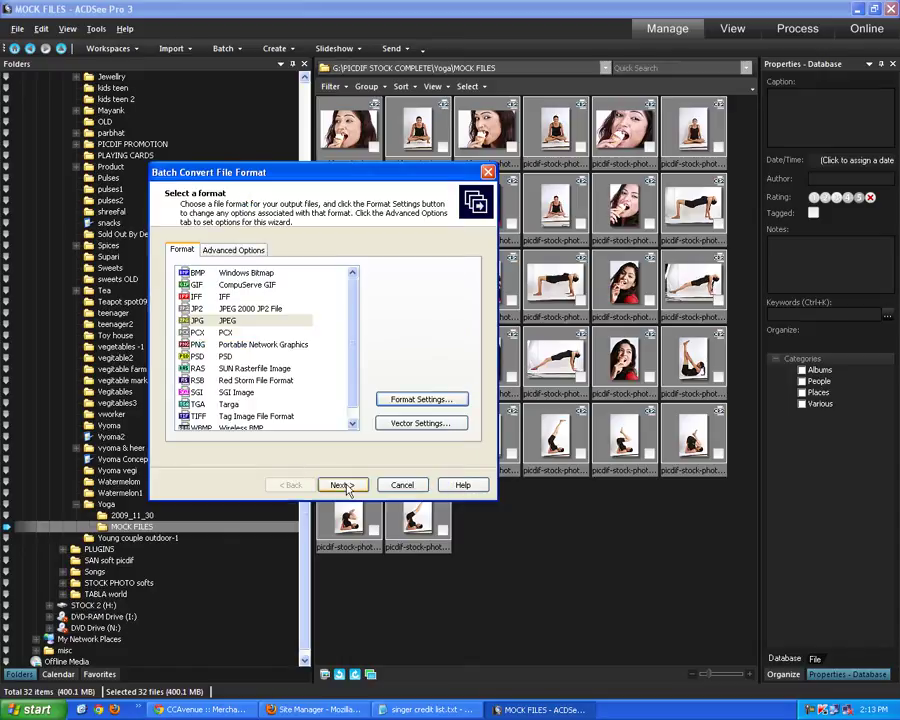
Step: Place converted JPEGs in the source folder, keep overwrite on Ask, and reach multi-page options
left_click(342, 484)
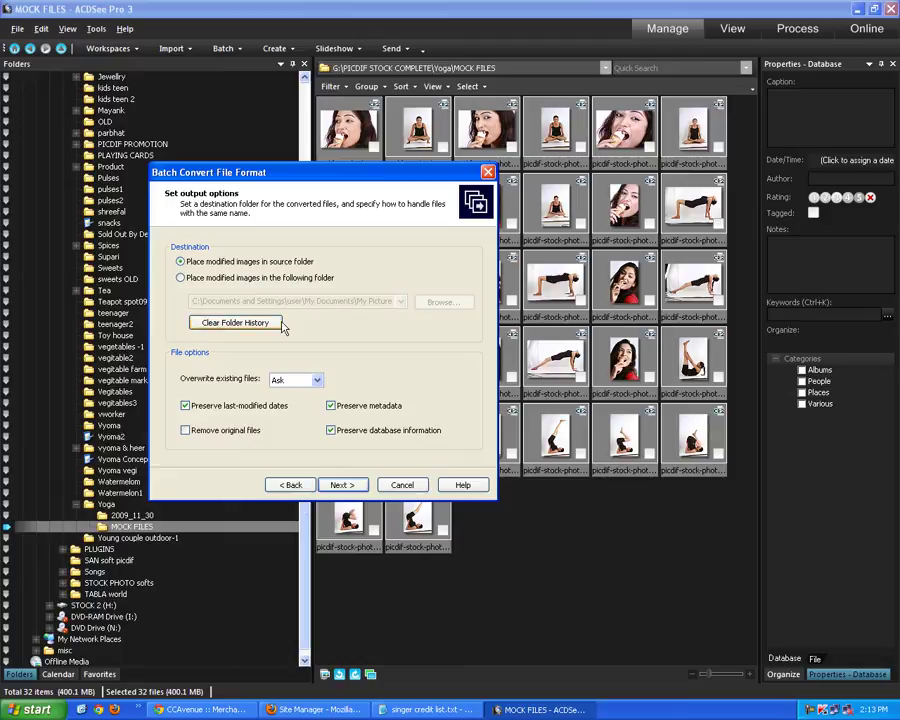
left_click(182, 279)
left_click(296, 300)
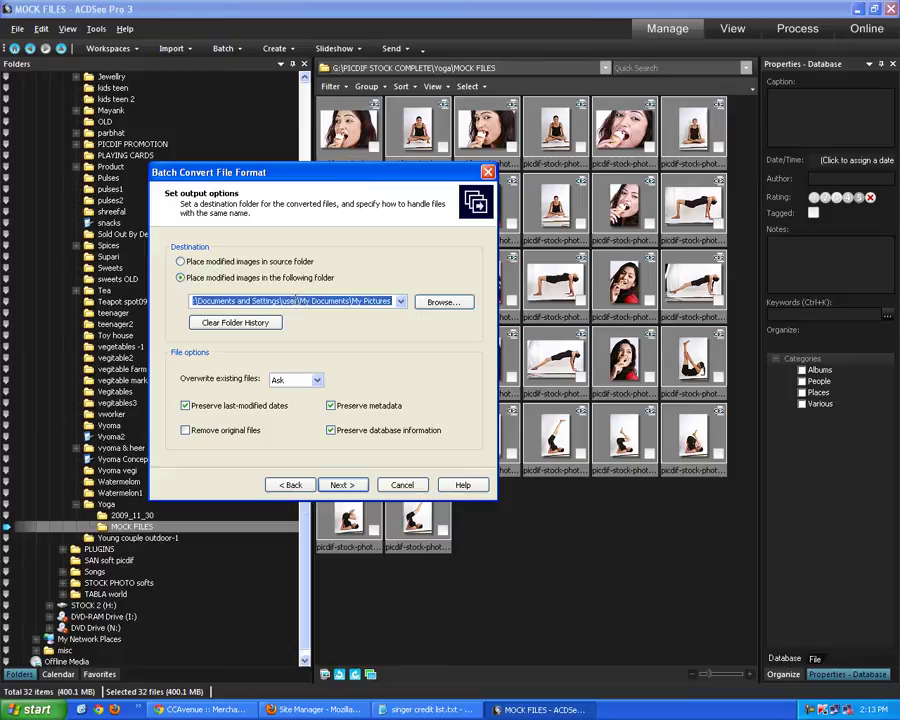
left_click(188, 280)
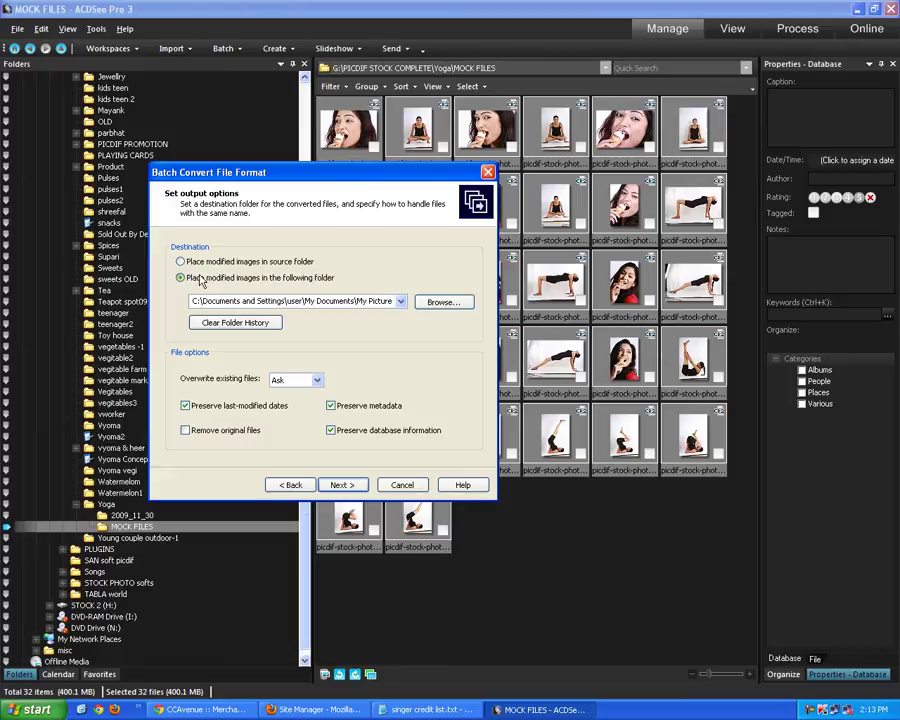
left_click(438, 308)
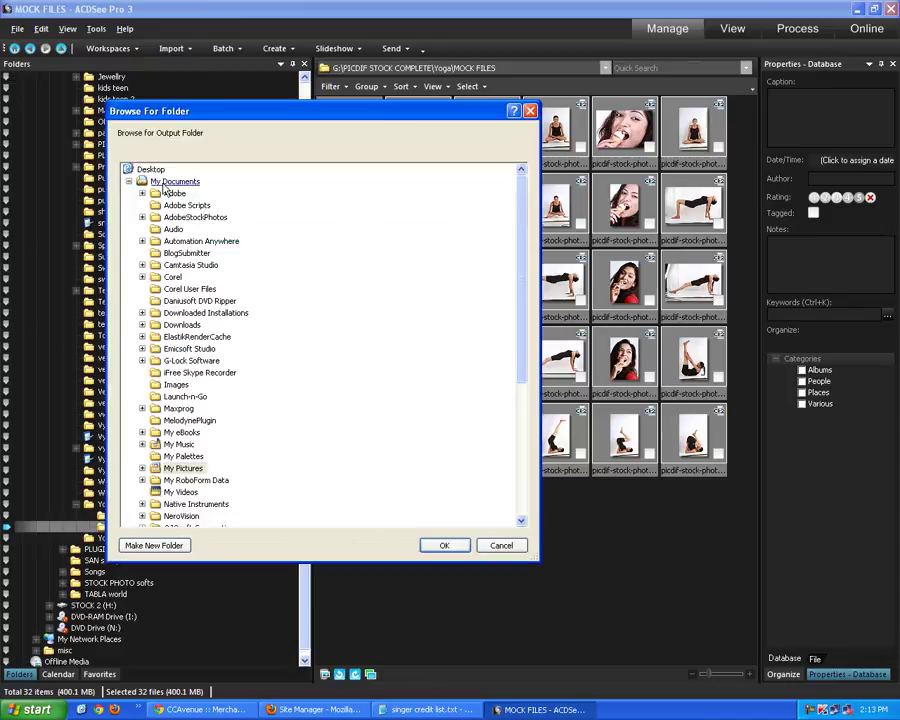
left_click(155, 546)
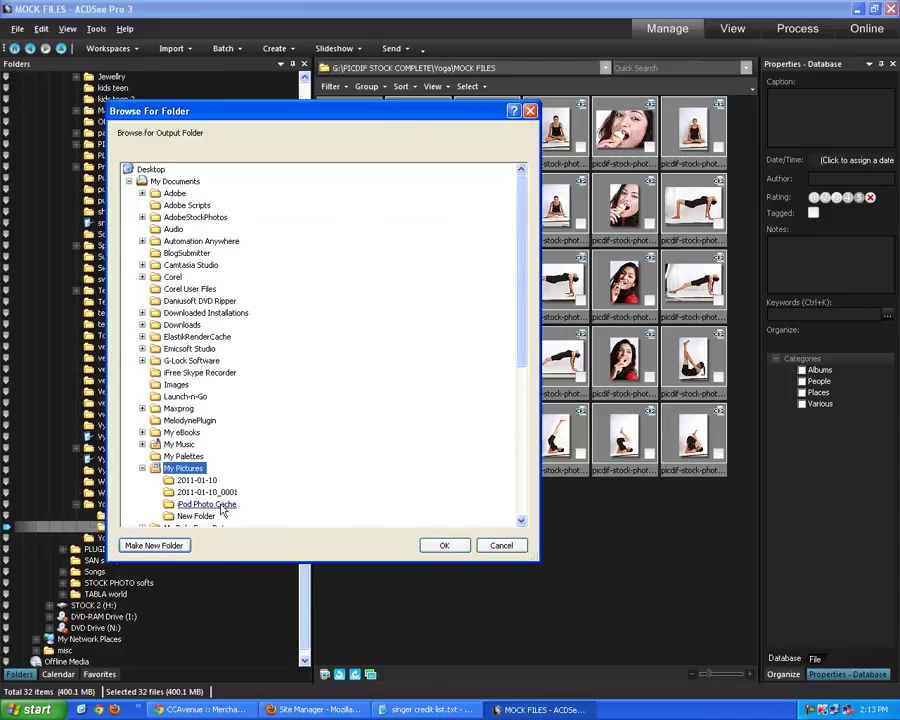
left_click(142, 468)
left_click(494, 553)
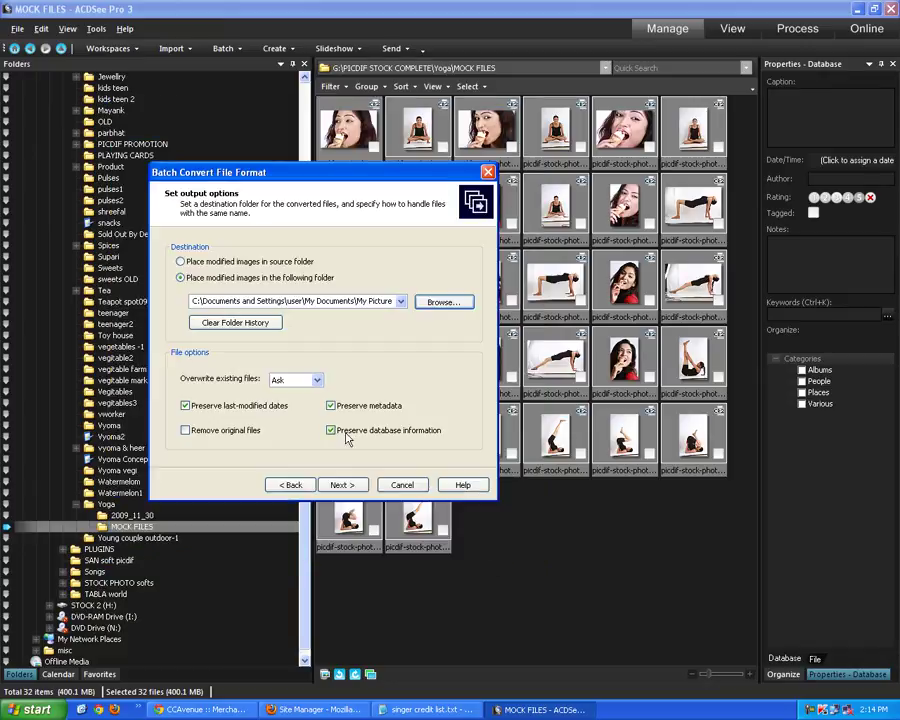
left_click(199, 264)
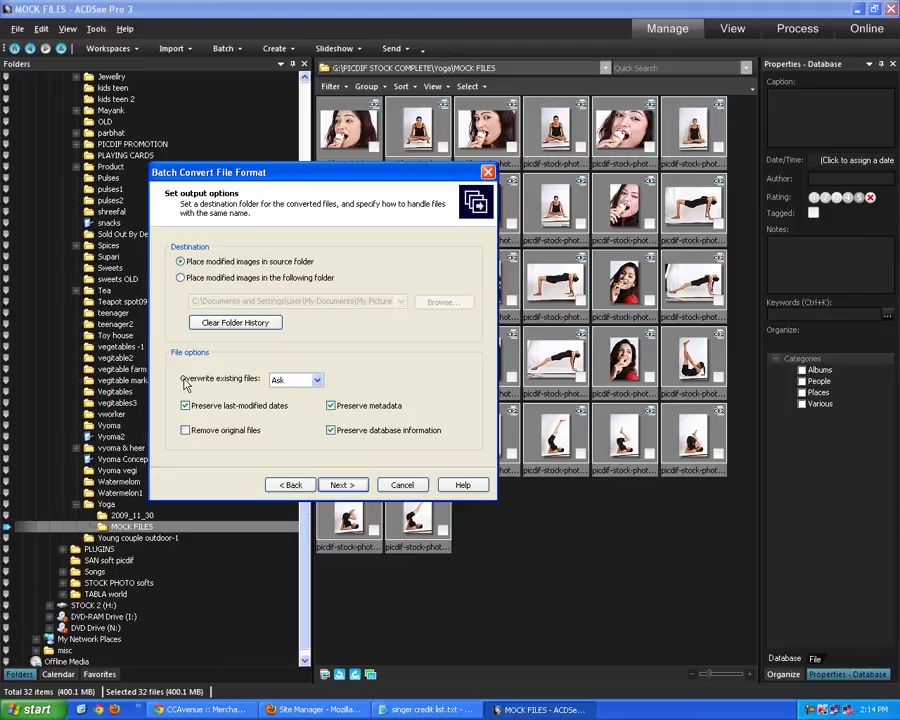
left_click(314, 383)
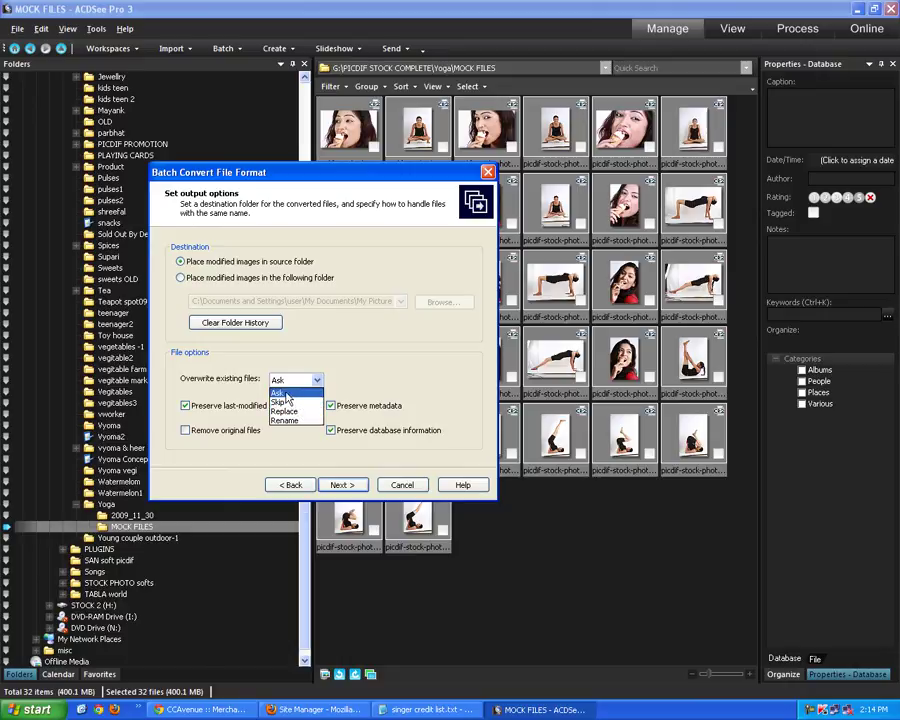
left_click(290, 393)
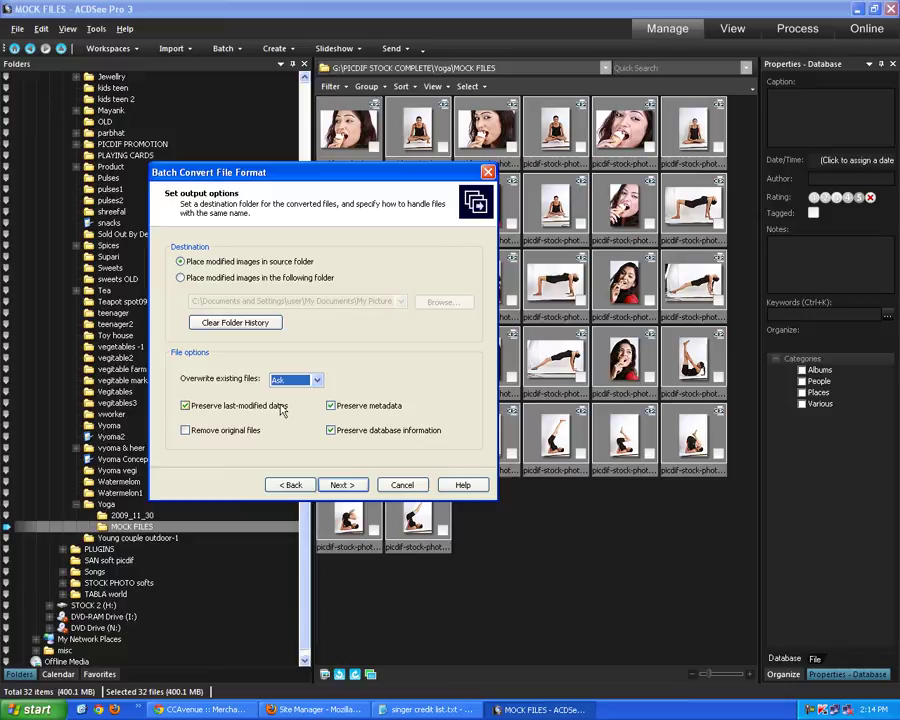
left_click(344, 486)
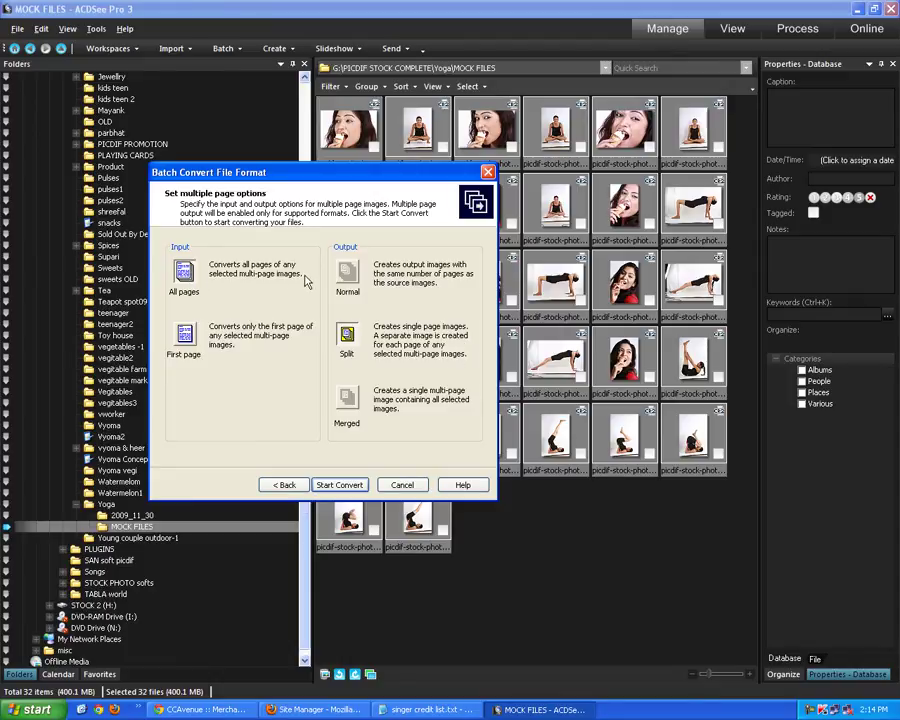
Step: Start converting the 32 photos to JPEG, then show the Windows desktop
left_click(340, 485)
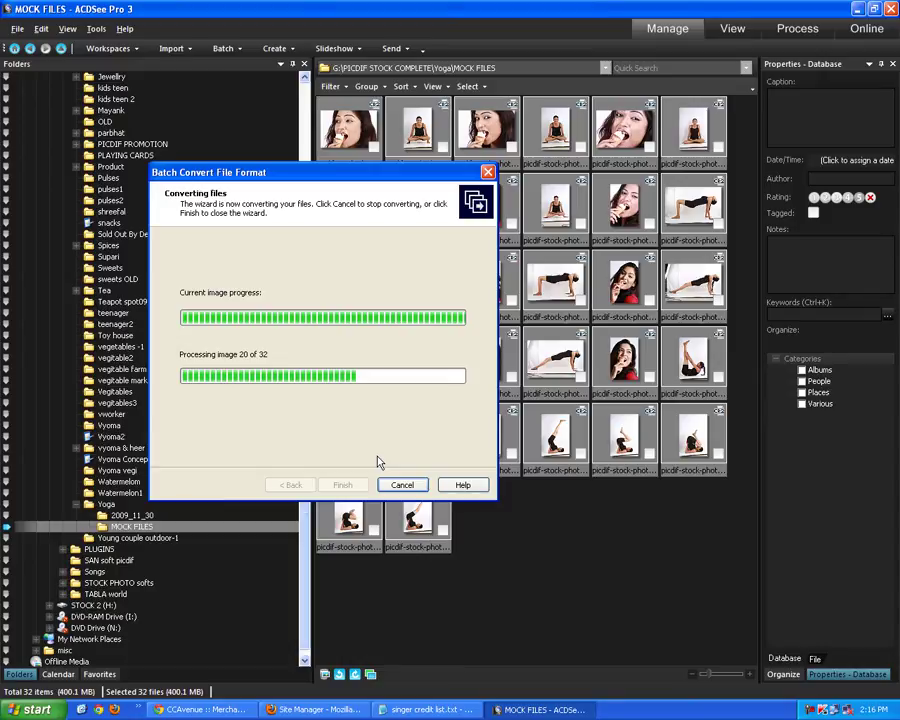
left_click(83, 710)
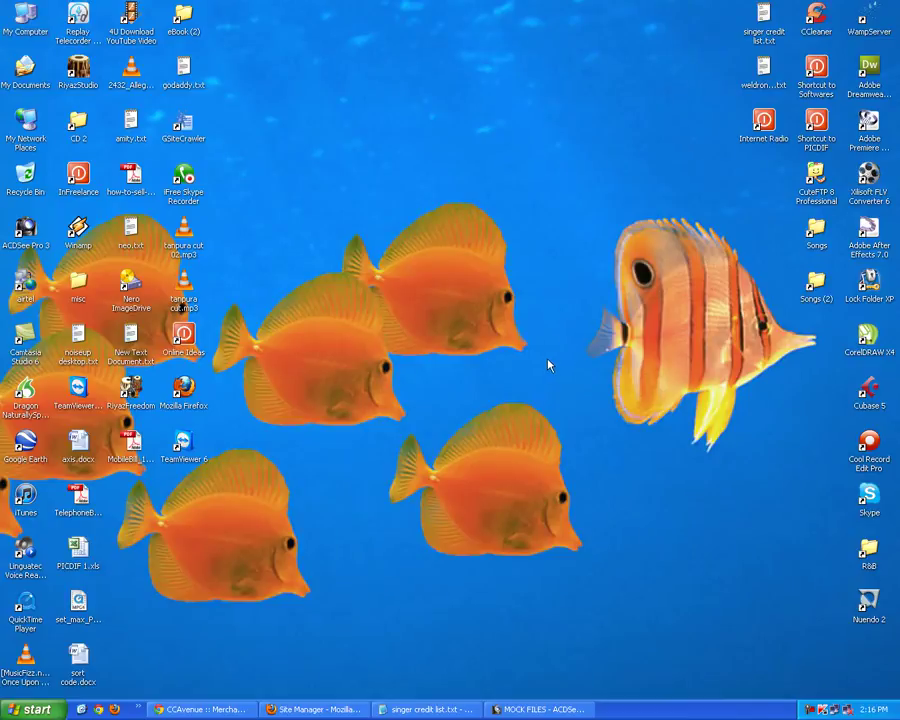
Step: Open My Computer with Win+E and go into STOCK 1 (G:) > PICDIF STOCK COMPLETE
key("super+e")
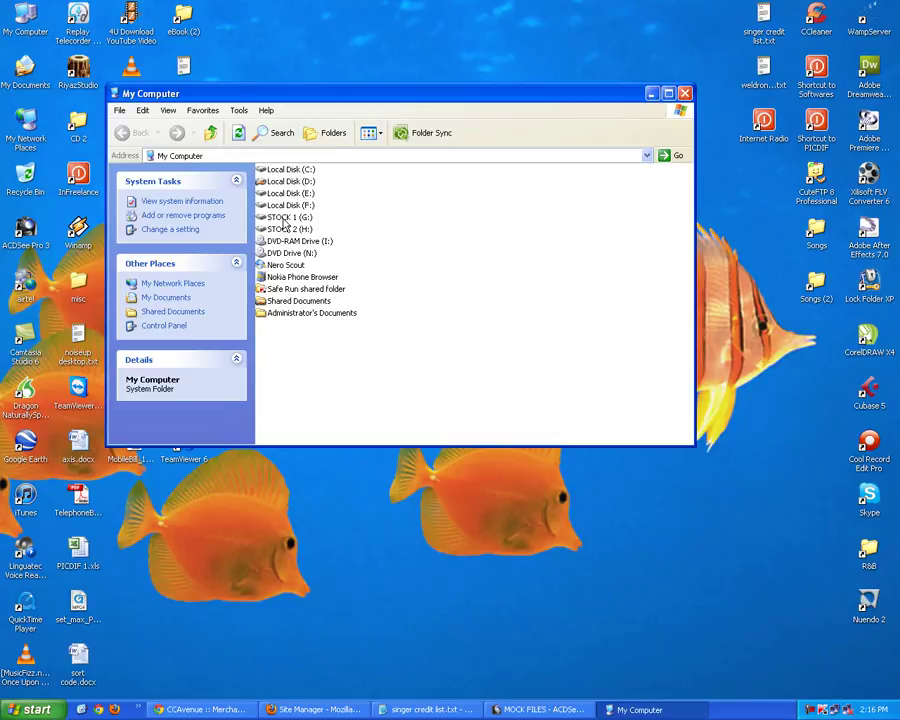
left_click(282, 217)
double_click(282, 217)
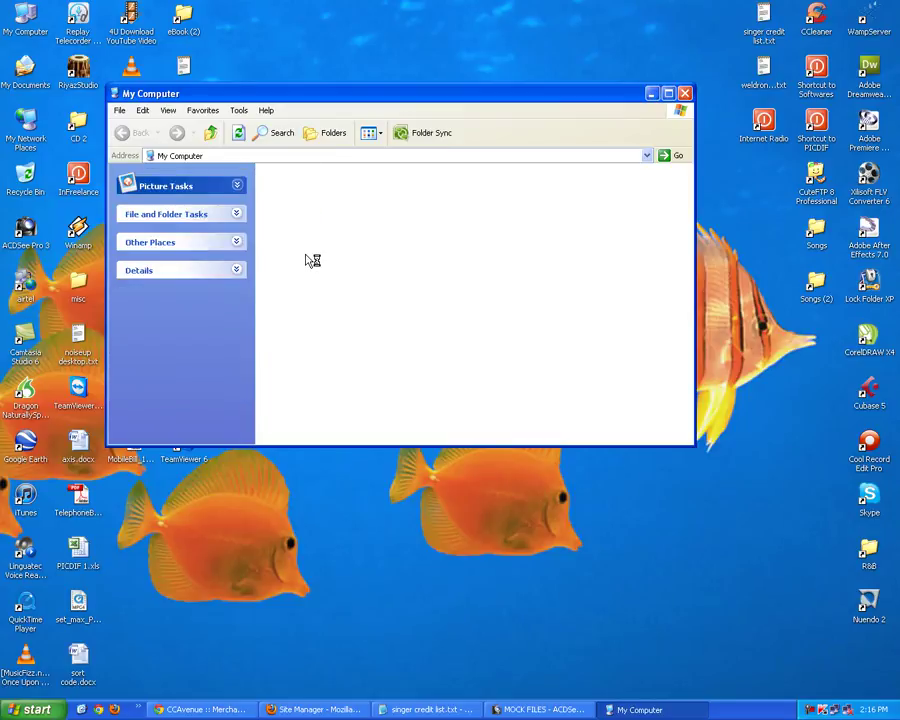
double_click(300, 313)
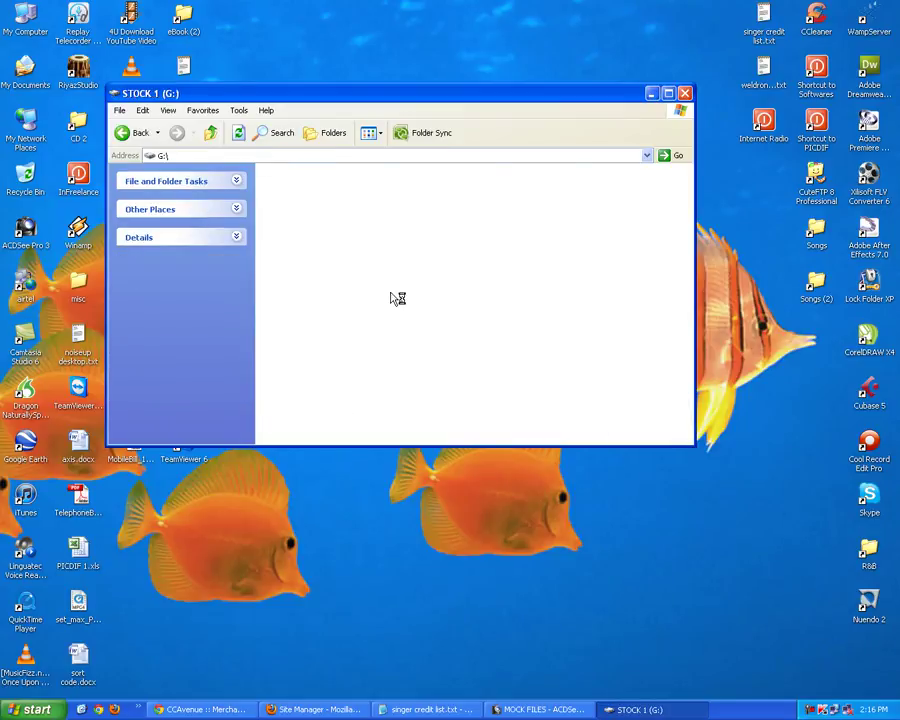
Step: Open the Yoga folder and then its MOCK FILES subfolder in Windows Explorer
double_click(578, 217)
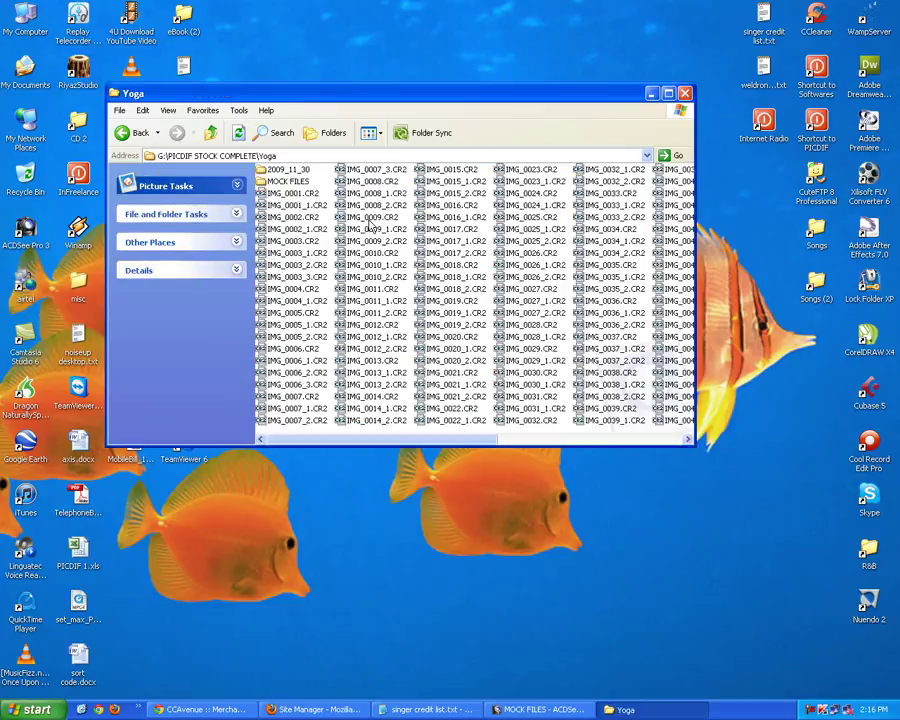
left_click(282, 182)
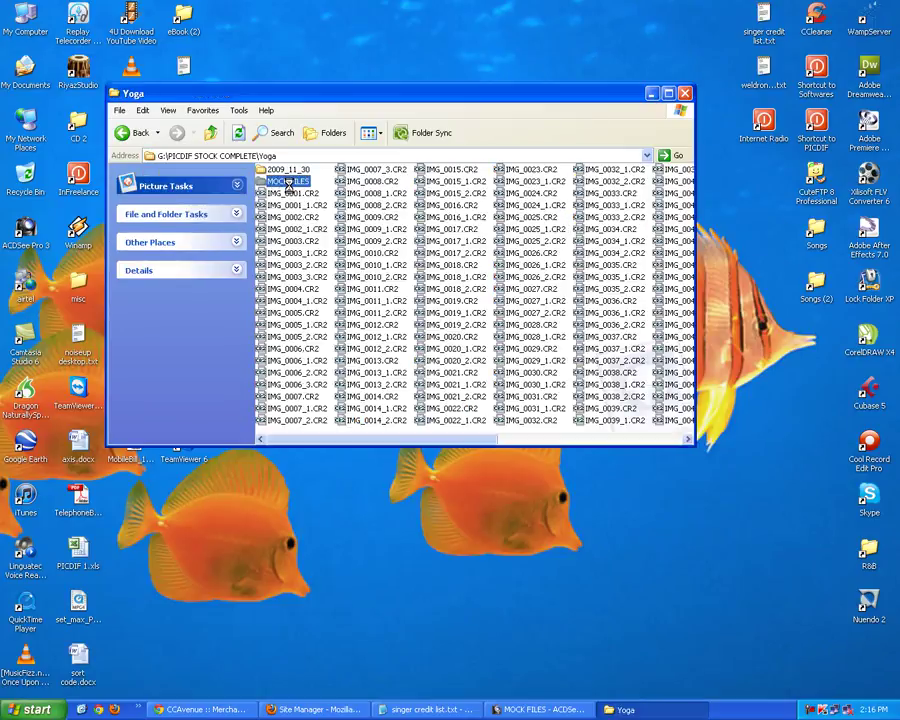
double_click(288, 182)
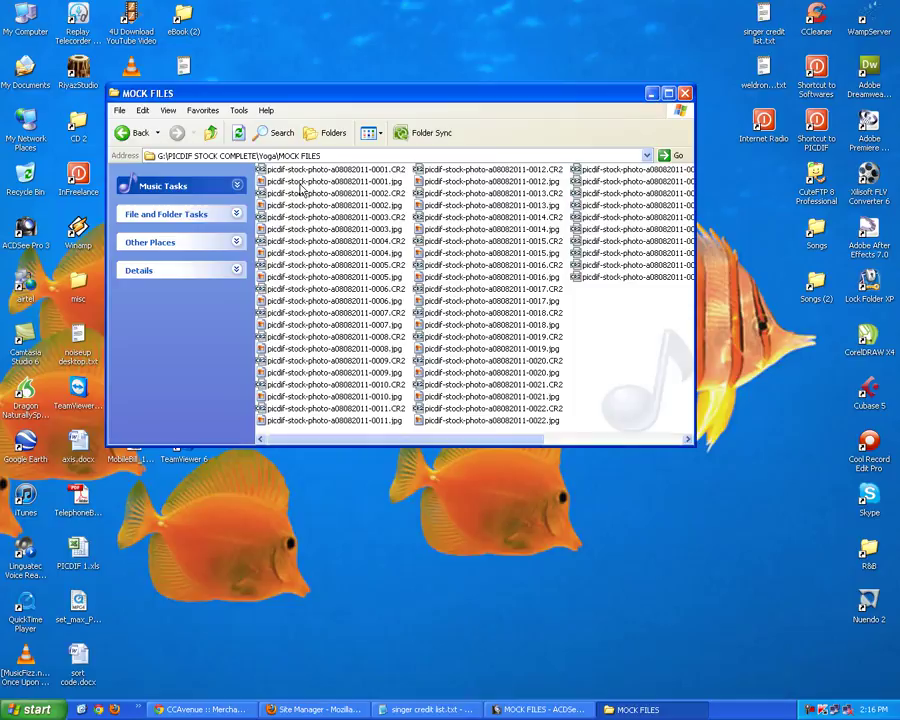
Step: Compare the 0001–0004 JPEG copies with their CR2 originals, then switch to Firefox
left_click(298, 183)
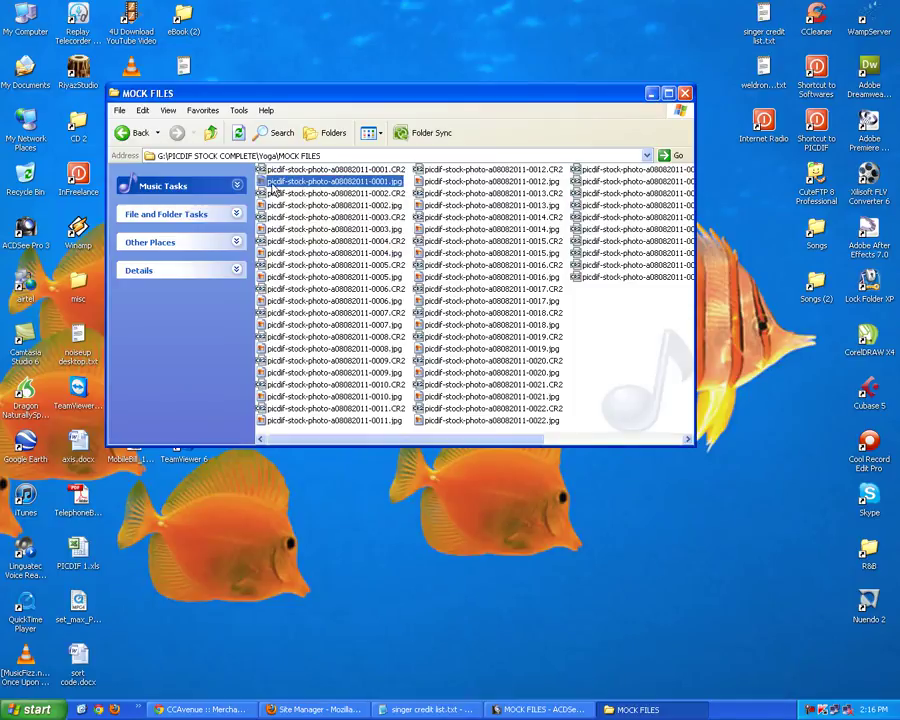
left_click(264, 172)
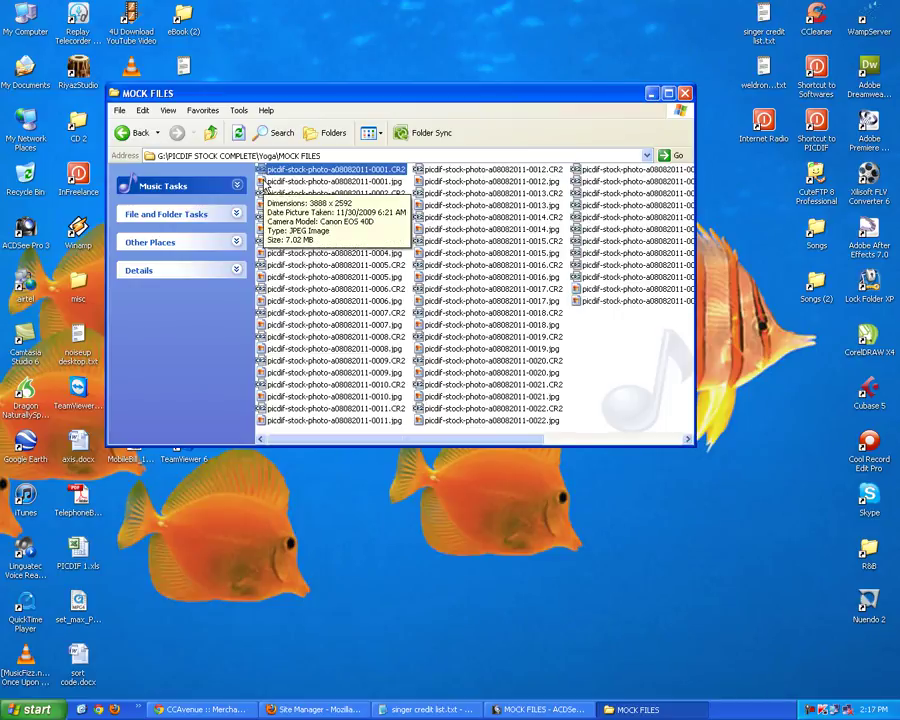
left_click(264, 183)
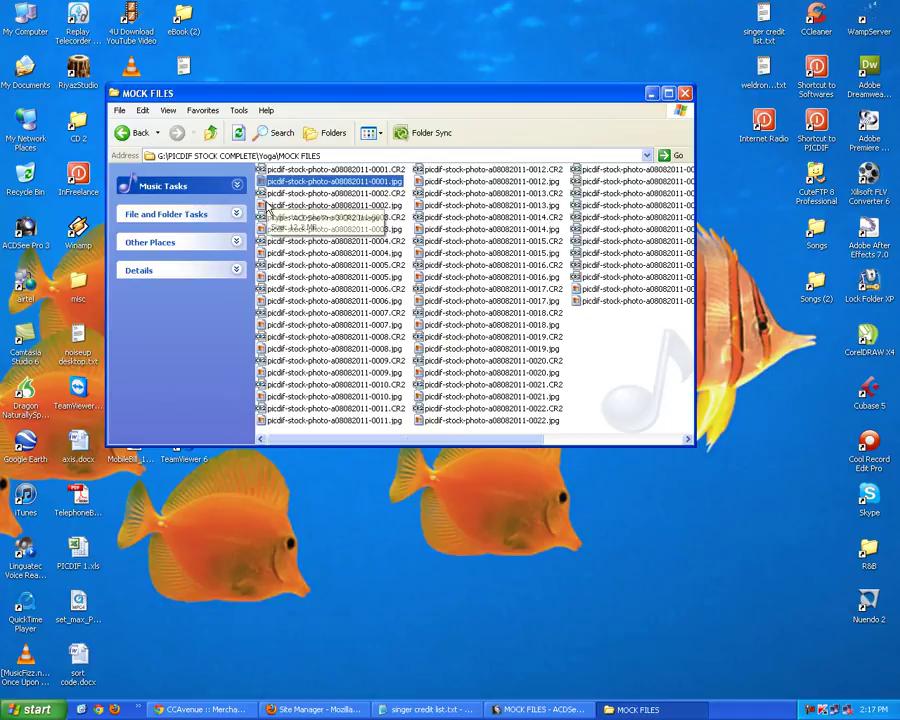
left_click(268, 206)
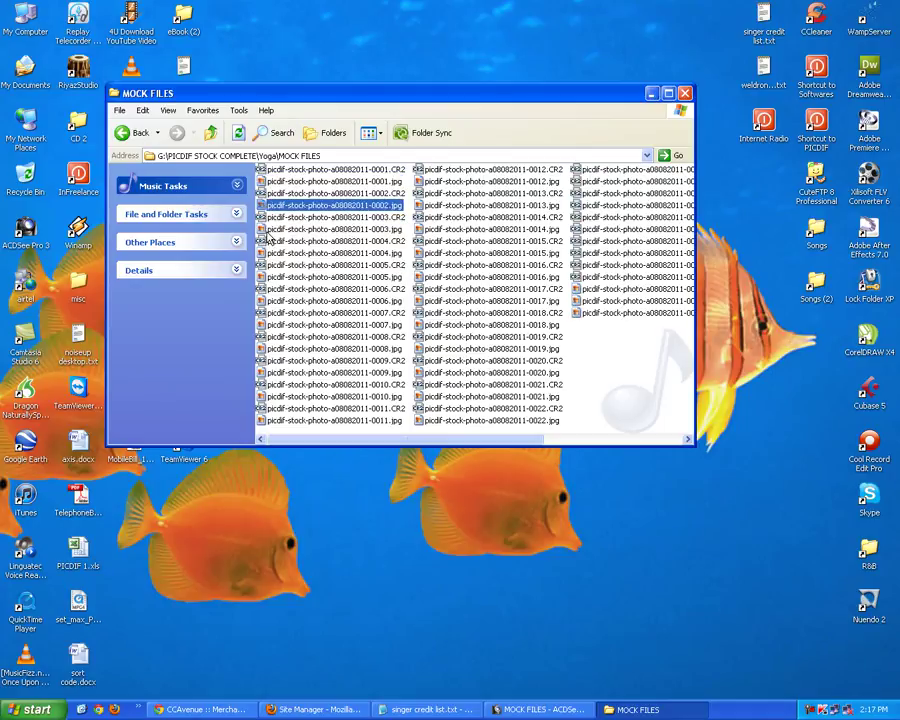
left_click(268, 232)
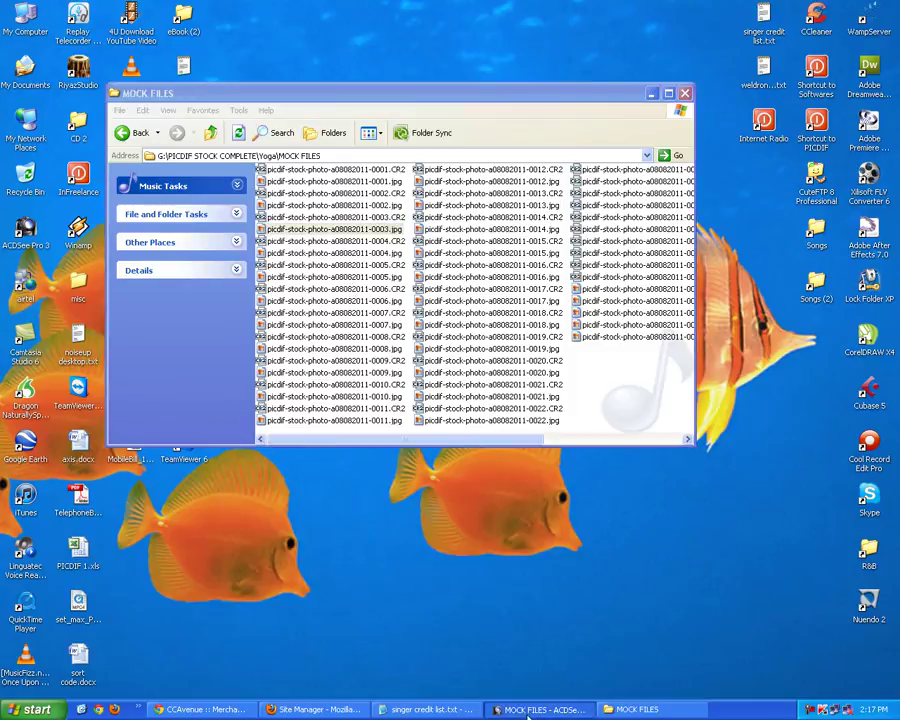
left_click(277, 253)
mouse_move(303, 256)
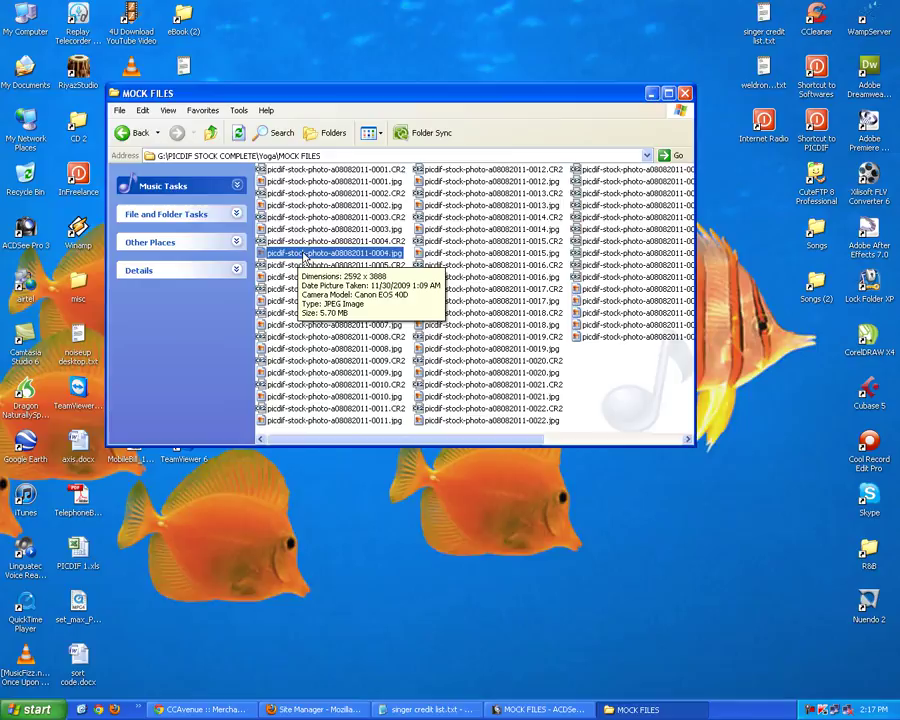
left_click(524, 712)
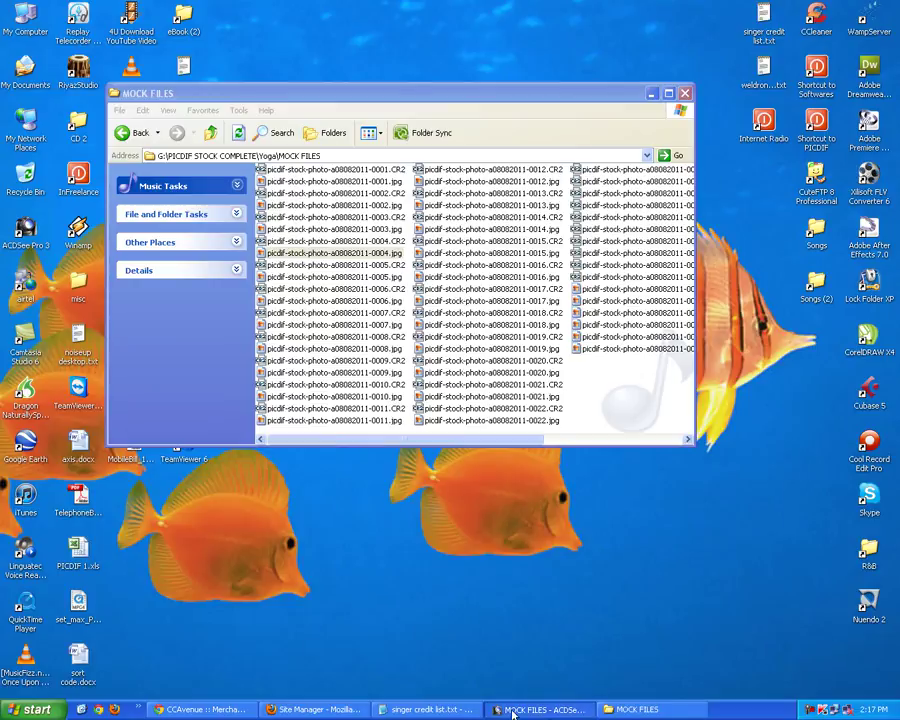
Step: Review the photo entry on the third picdif Site Manager tab, then minimise Firefox for MOCK FILES
left_click(315, 709)
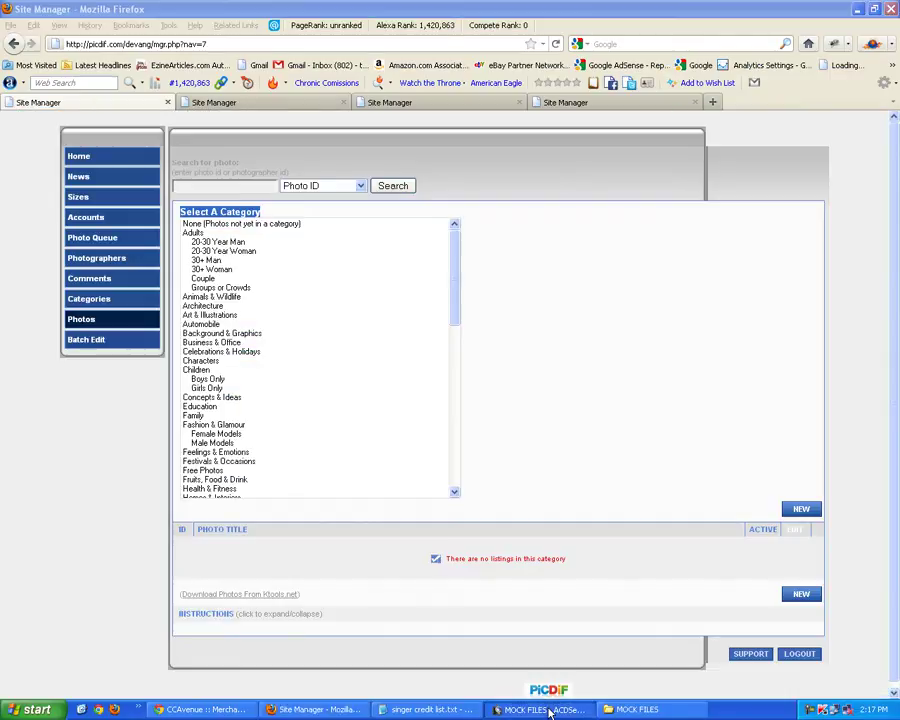
left_click(392, 102)
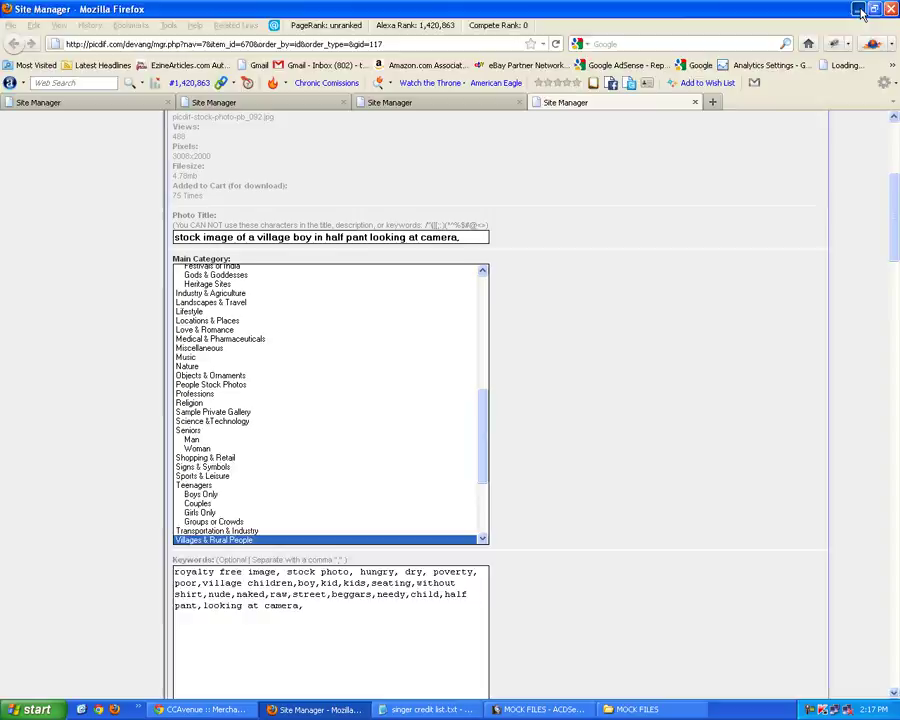
left_click(858, 10)
left_click(533, 710)
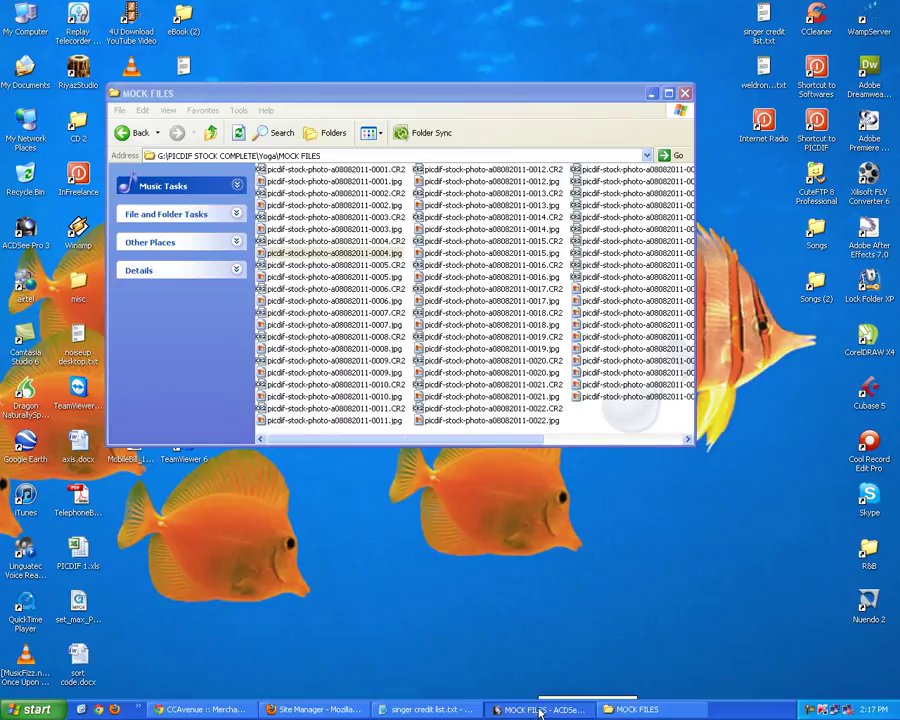
Step: Enlarge the MOCK FILES window to show a third column and reposition it slightly
key("alt+Tab")
key("alt+Tab")
key("alt+Tab")
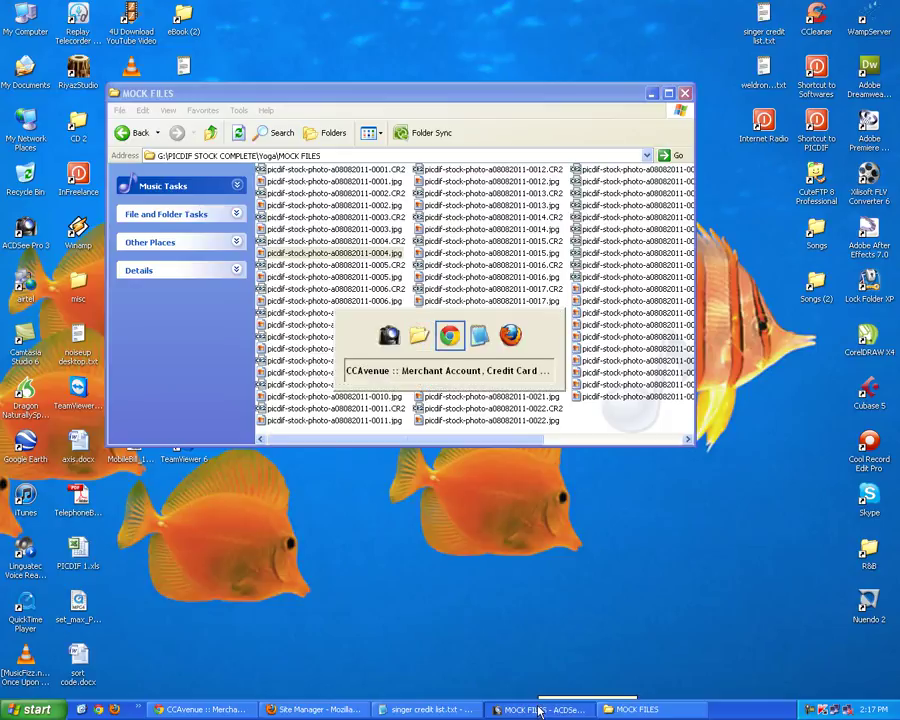
key("Escape")
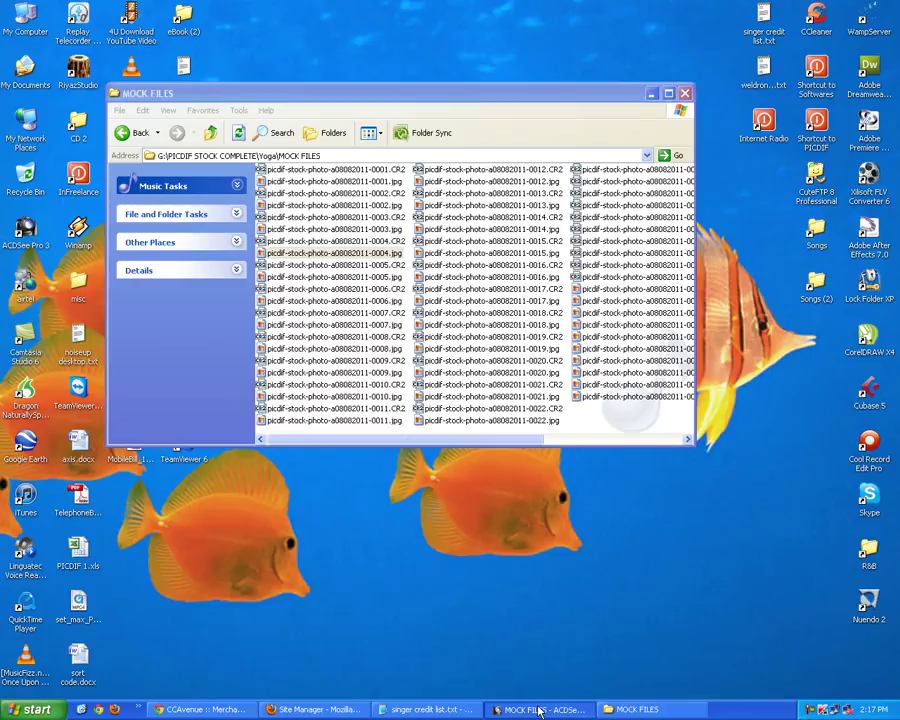
left_click(538, 711)
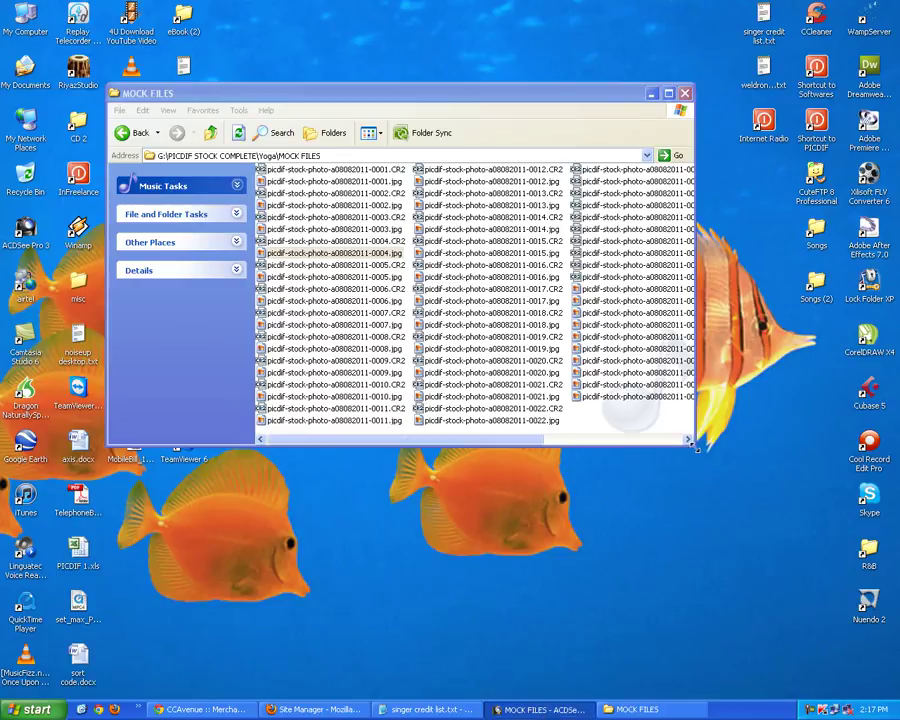
left_click_drag(694, 446, 786, 467)
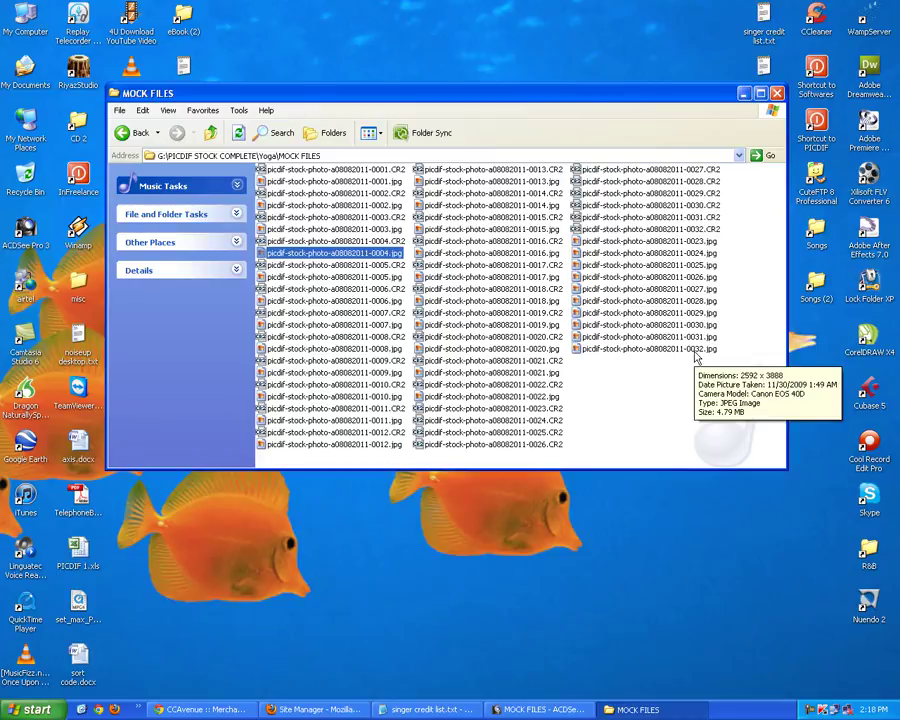
left_click(548, 709)
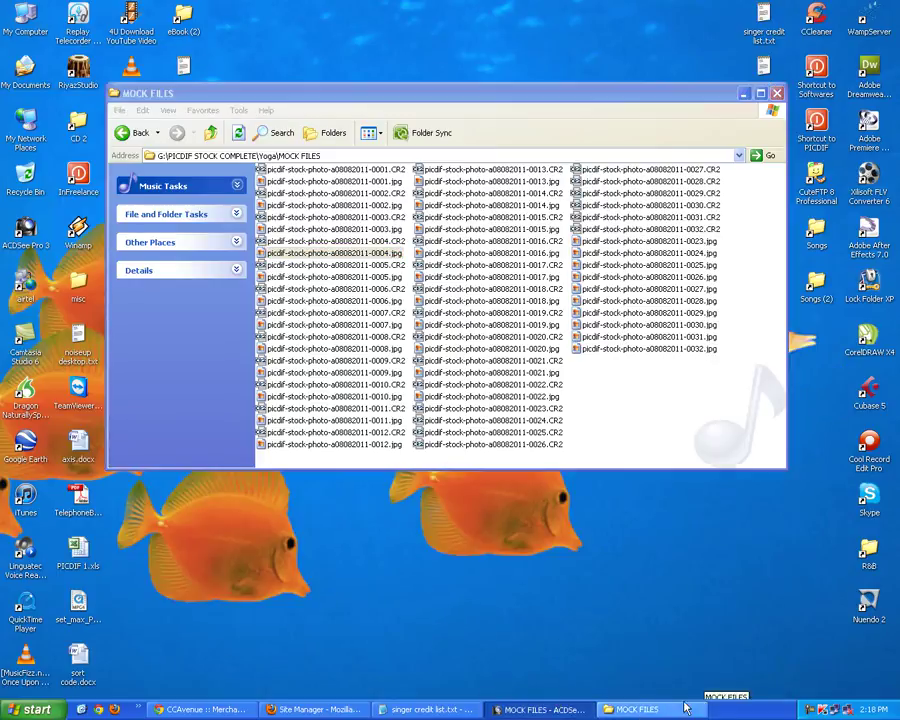
left_click_drag(730, 98, 713, 122)
Step: Minimise MOCK FILES, refresh the desktop, and minimise the Chrome CCAvenue page
left_click(727, 118)
right_click(510, 183)
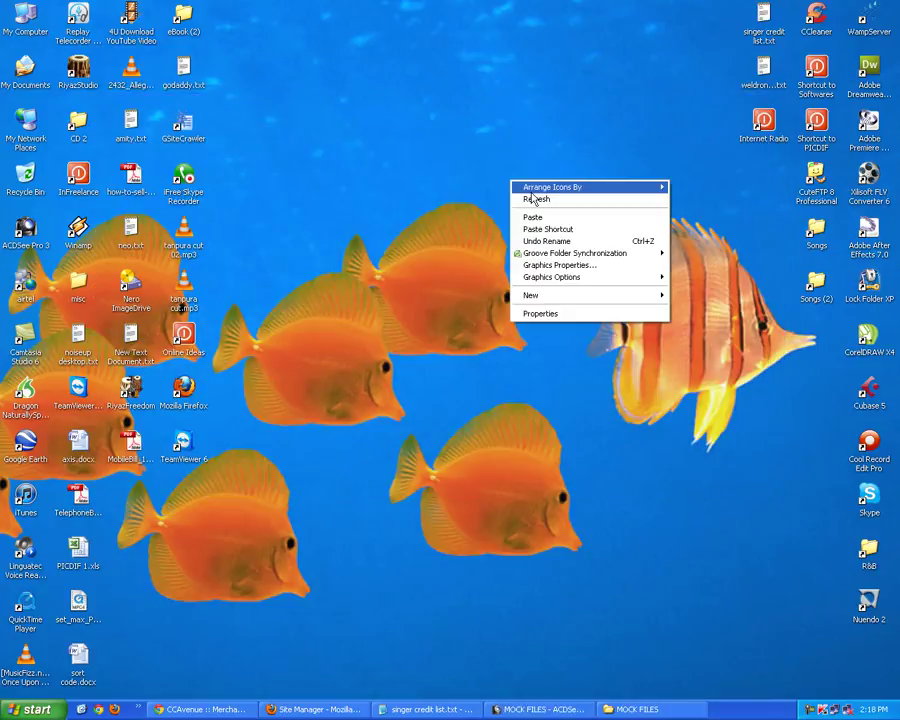
left_click(534, 198)
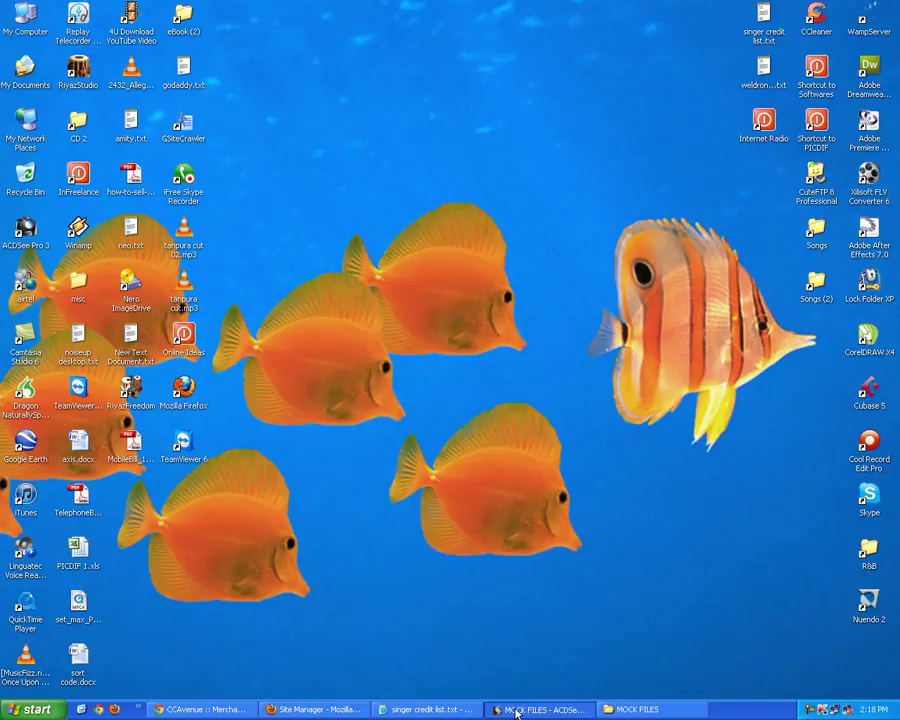
key("alt+Tab")
key("alt+Tab")
key("alt+Tab")
key("alt+Tab")
key("alt+Tab")
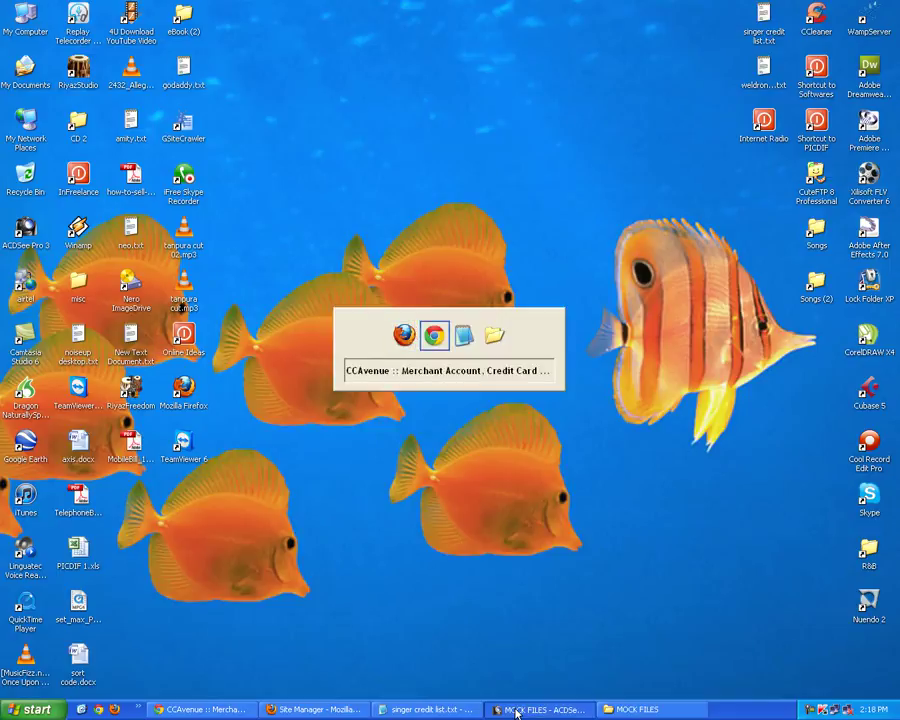
key("alt+Tab")
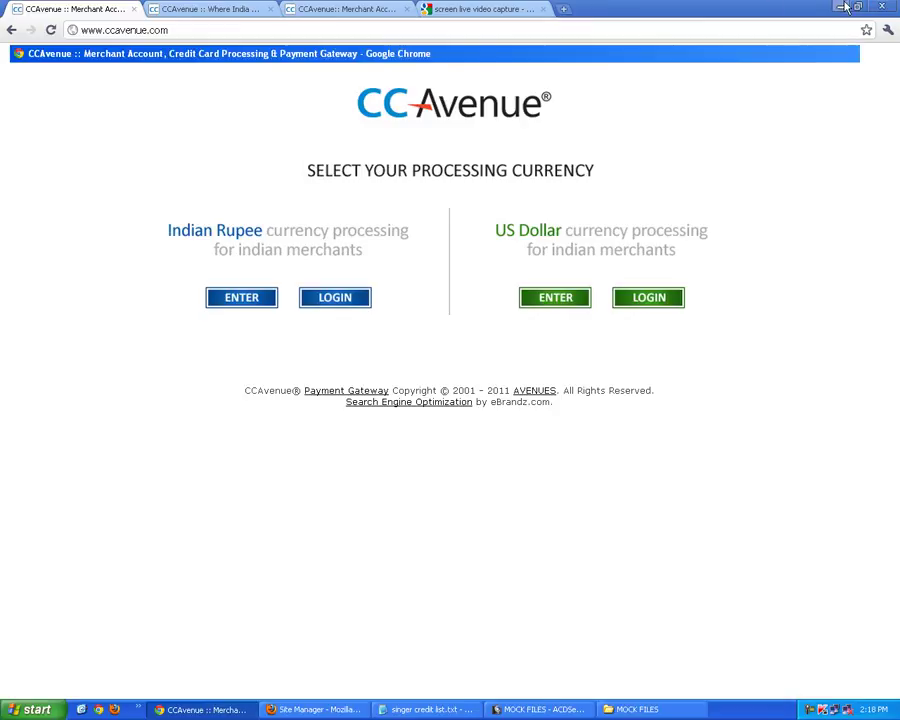
key("super+d")
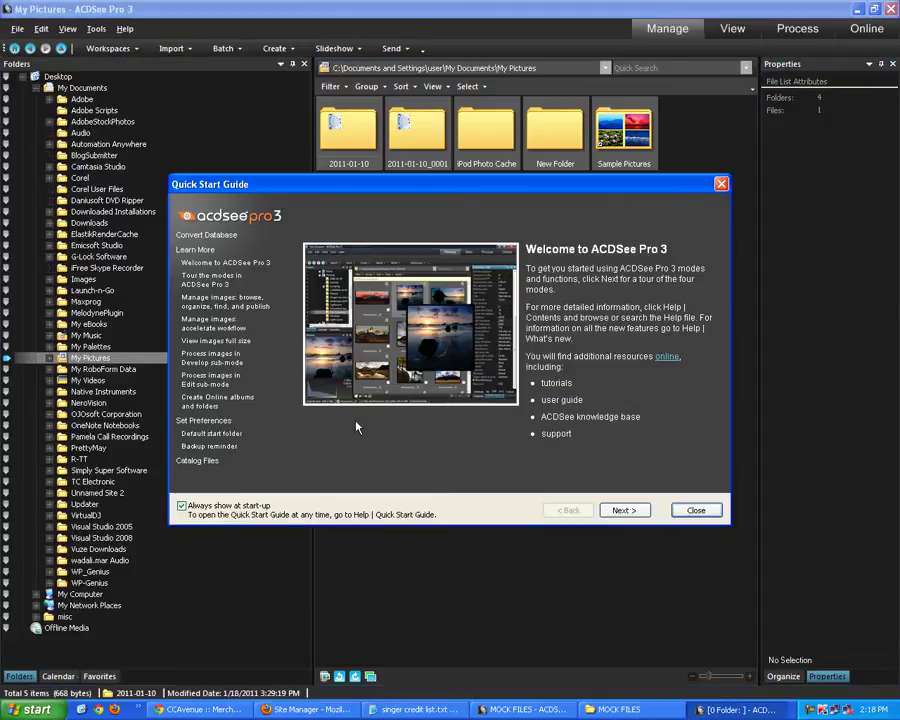
Step: Close the Quick Start Guide and go through STOCK 1 (G:), PICDIF STOCK COMPLETE and Yoga to MOCK FILES
left_click(692, 510)
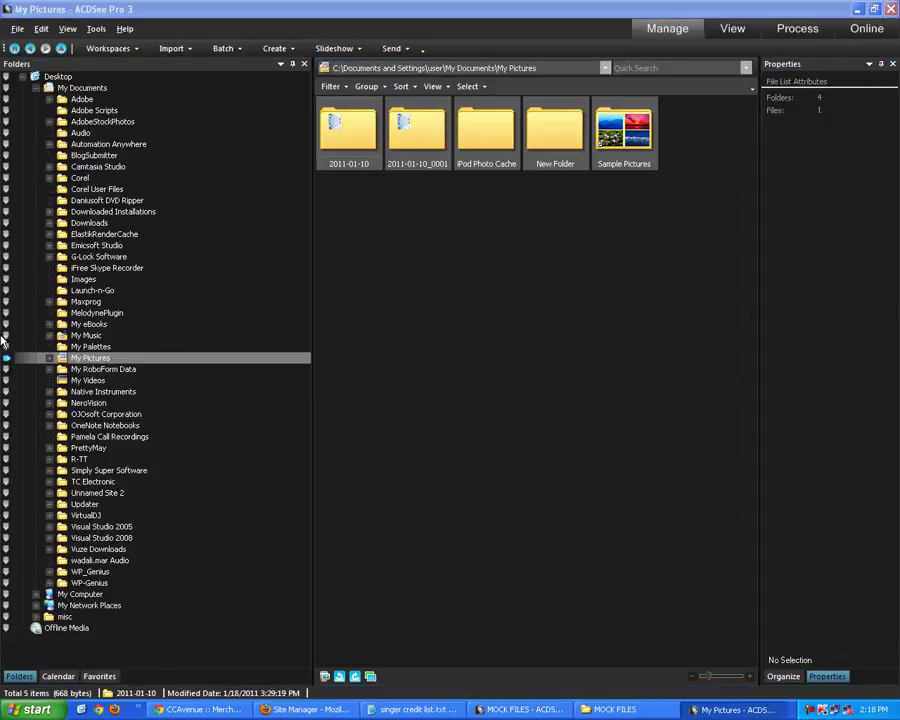
left_click(36, 88)
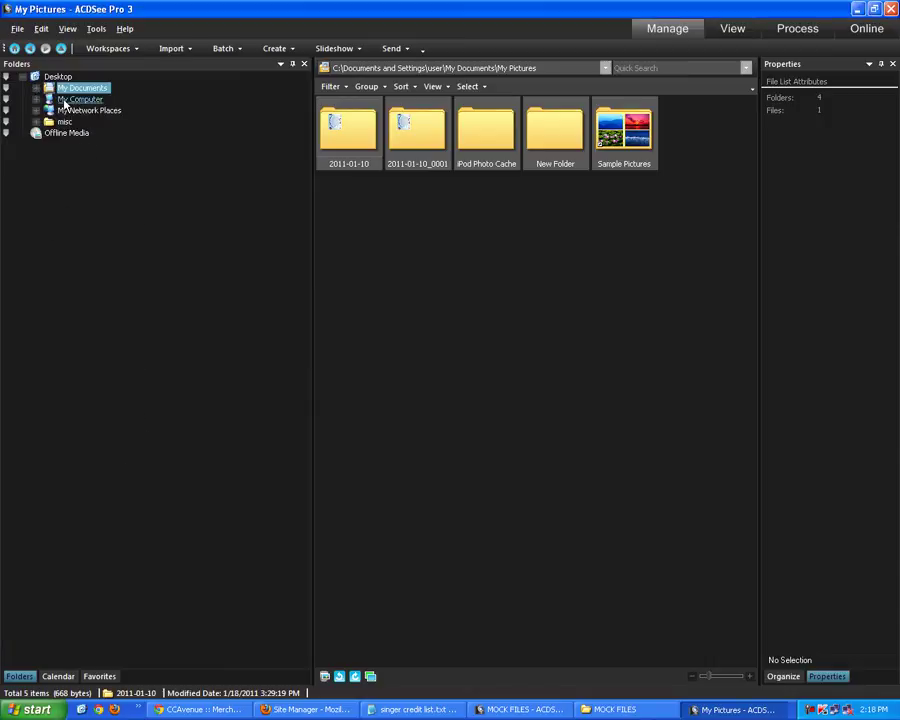
left_click(60, 99)
left_click(36, 99)
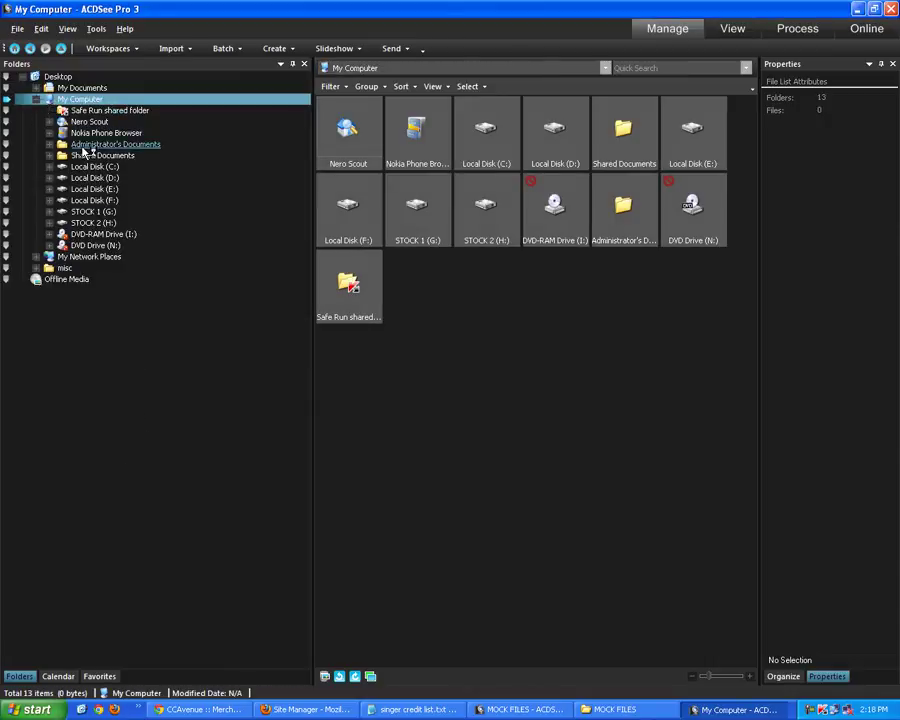
left_click(60, 212)
left_click(49, 212)
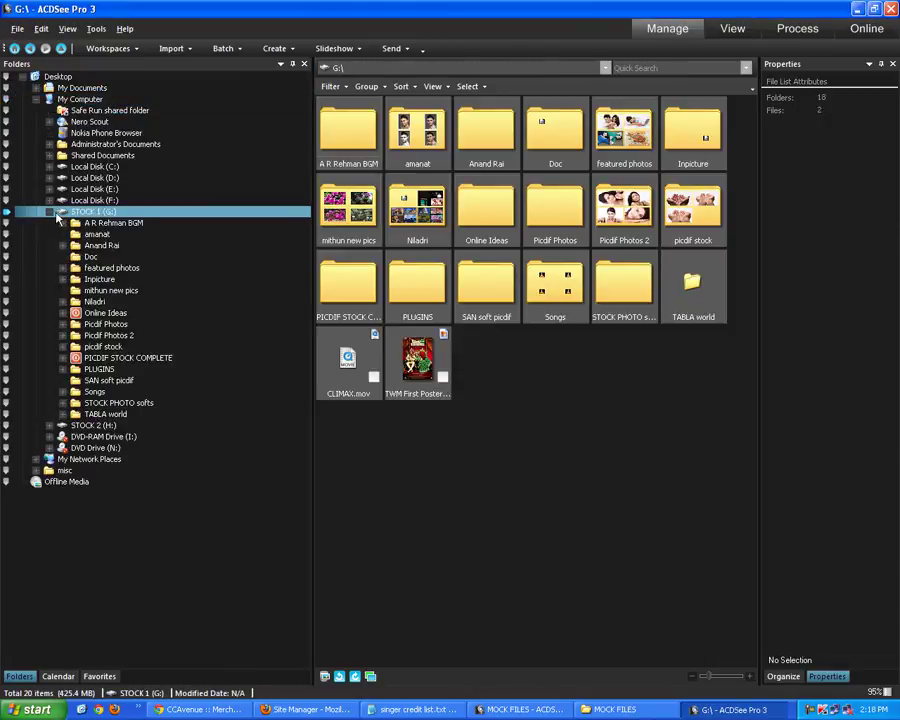
left_click(98, 358)
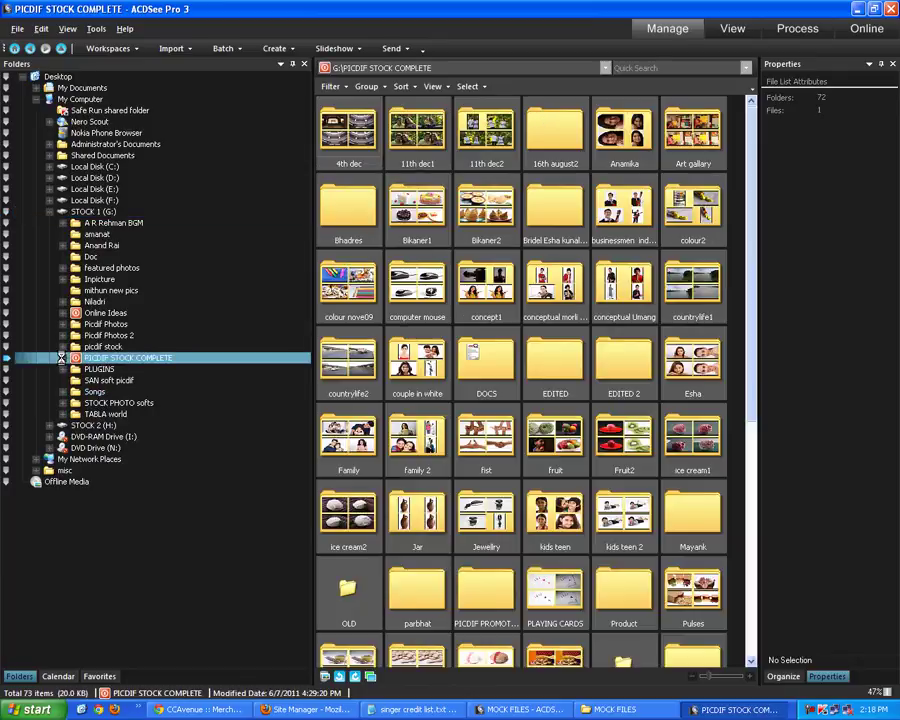
left_click(62, 358)
scroll(144, 402, "down", 3)
scroll(144, 402, "down", 7)
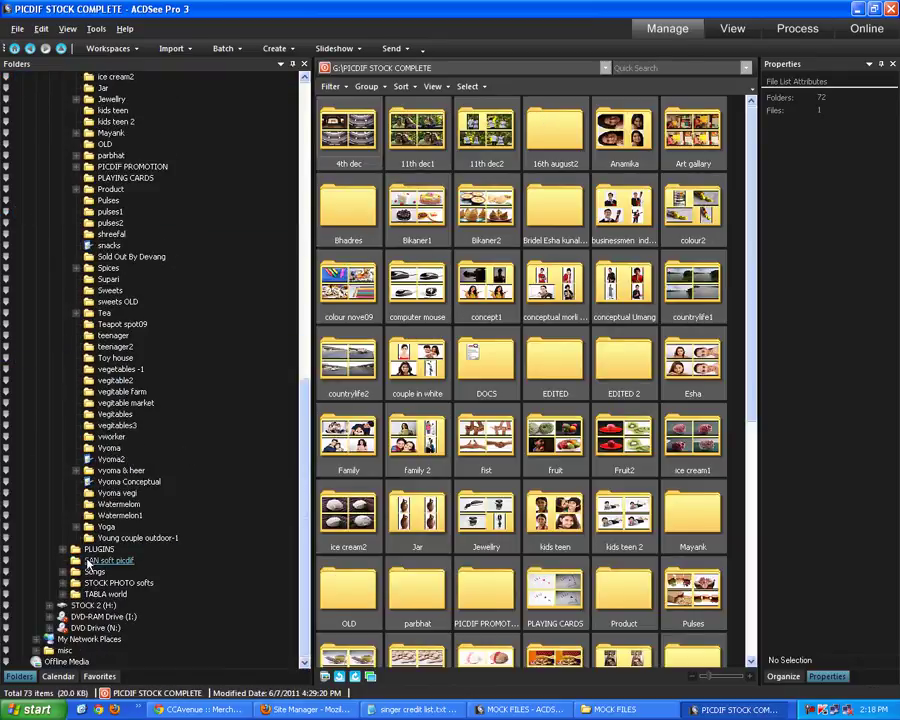
left_click(105, 527)
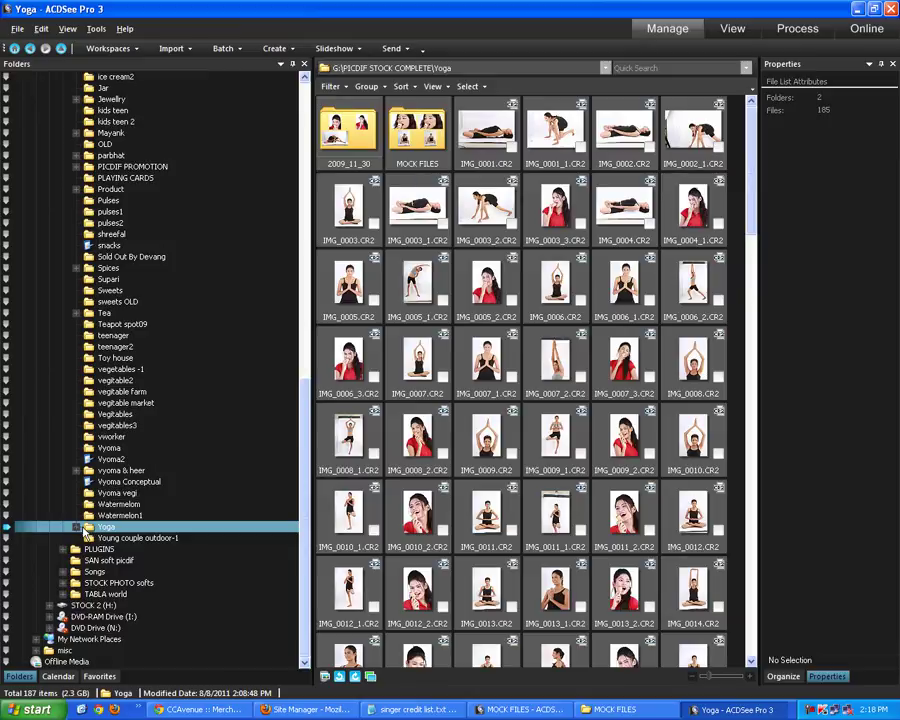
double_click(417, 133)
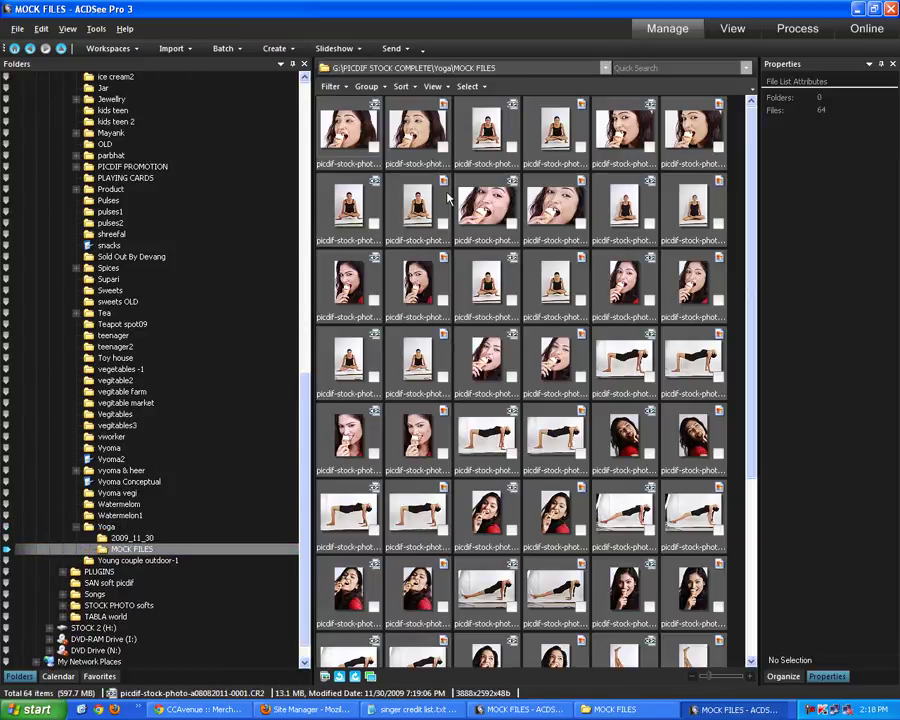
Step: Sort the MOCK FILES images by image type and show them as a List
left_click(444, 88)
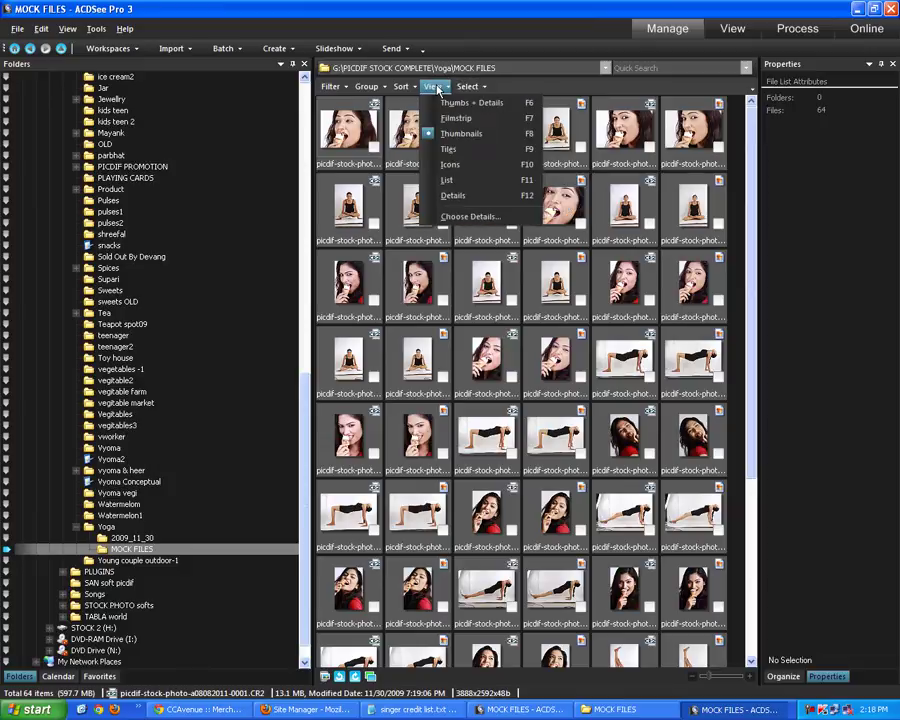
mouse_move(408, 88)
left_click(428, 134)
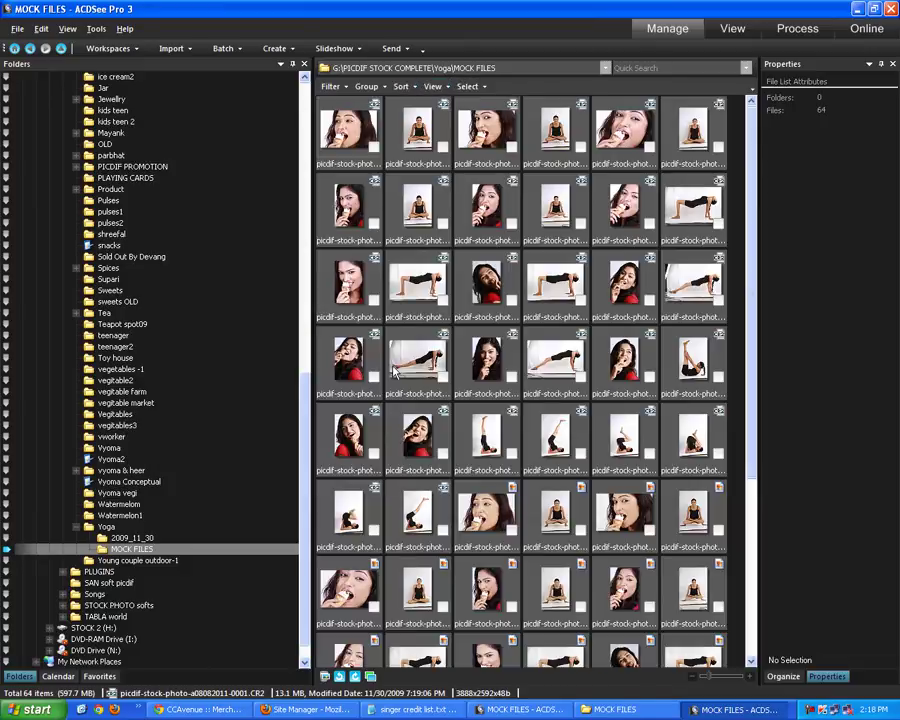
left_click(442, 88)
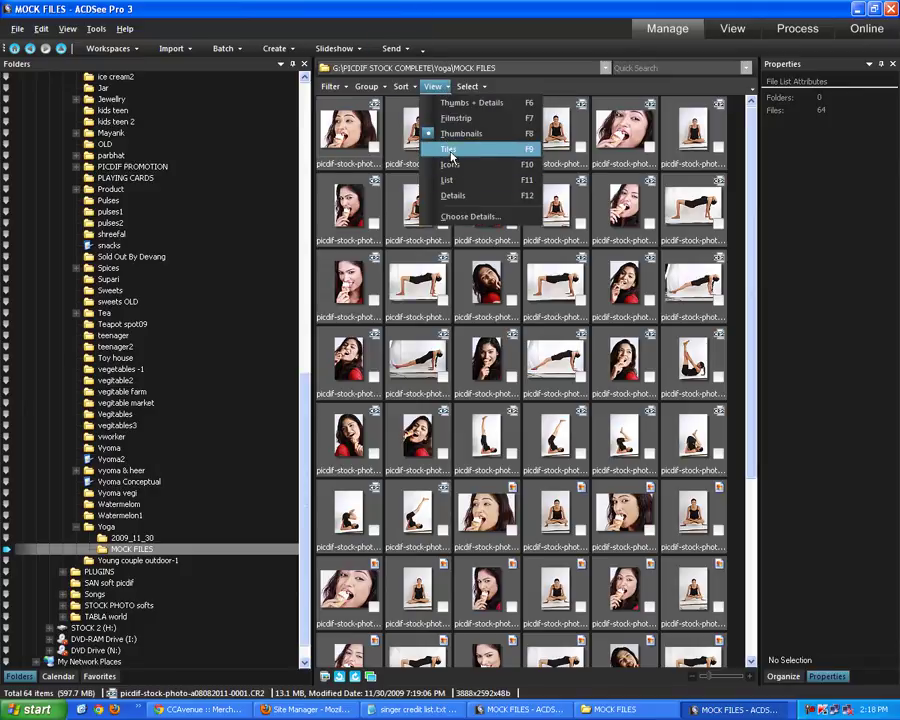
left_click(448, 179)
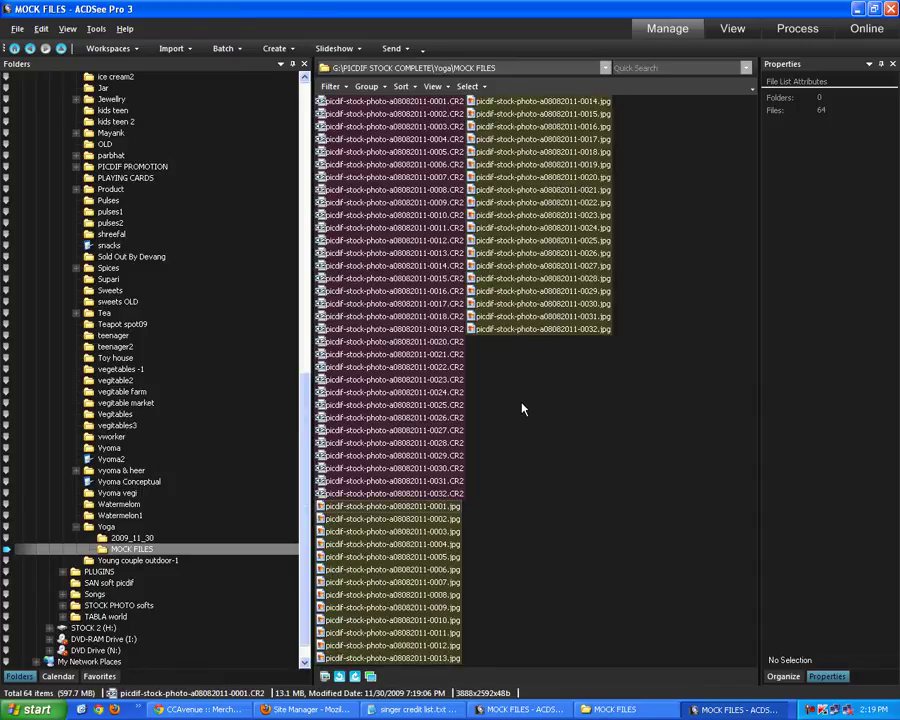
Step: Try the New submenu in the file list's context menu and close the Quick Start Guide that appears
right_click(521, 401)
left_click(547, 373)
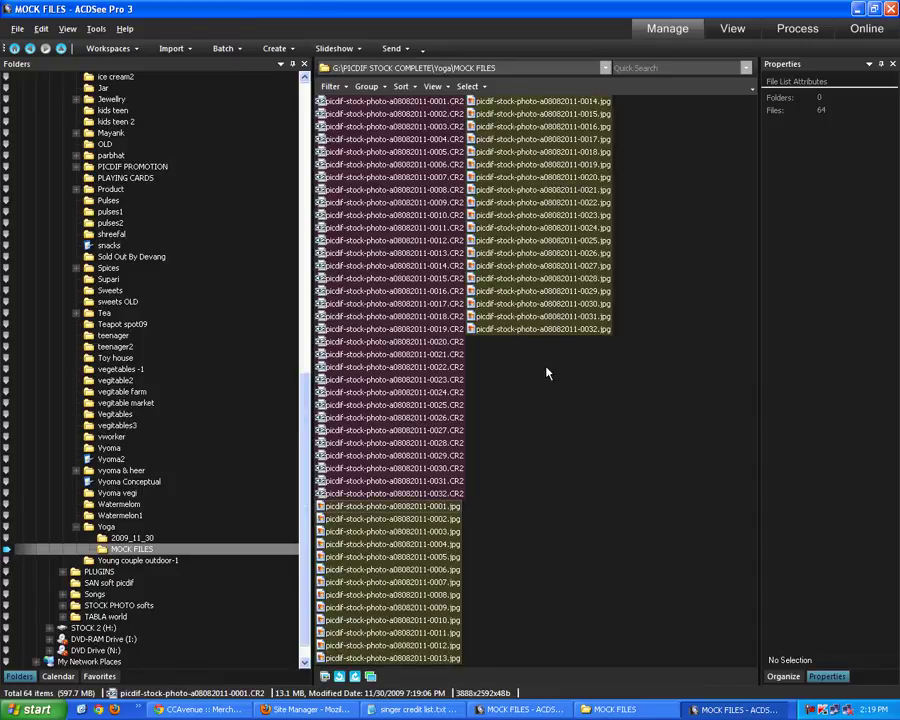
right_click(520, 416)
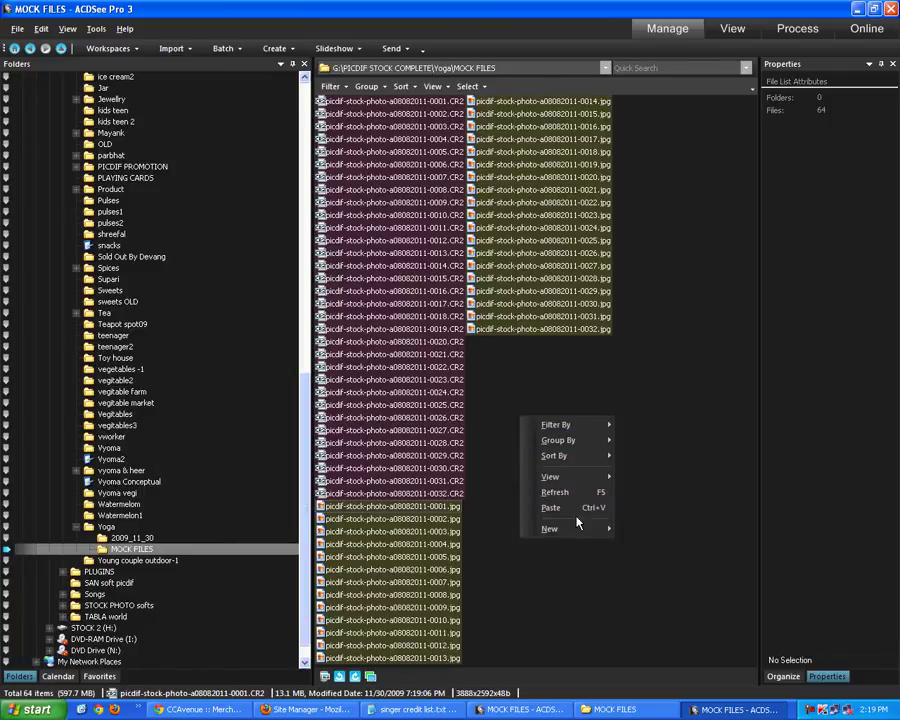
mouse_move(577, 522)
left_click(651, 539)
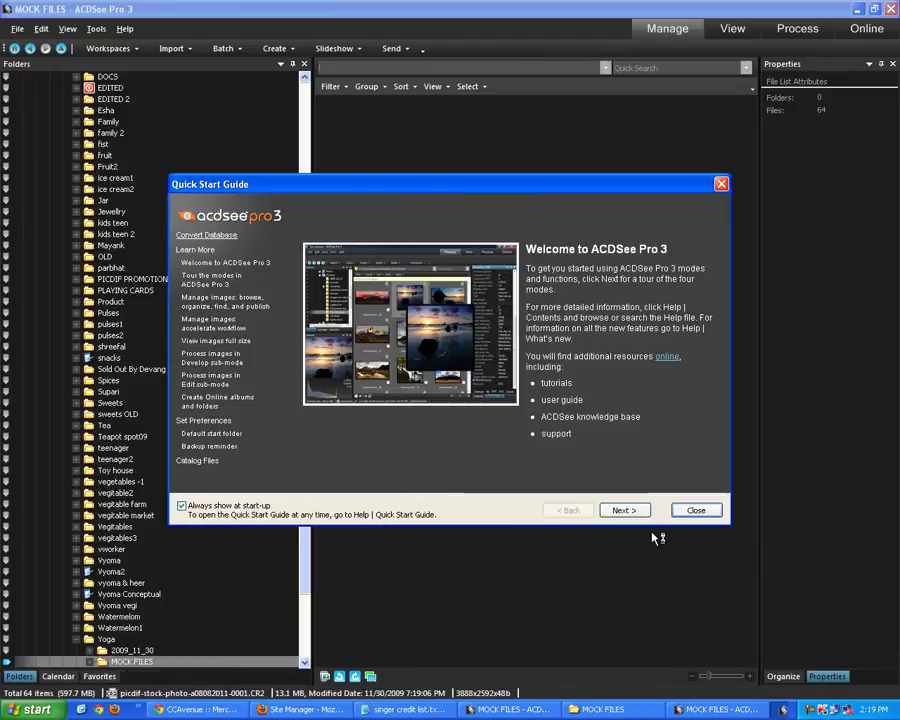
left_click(696, 510)
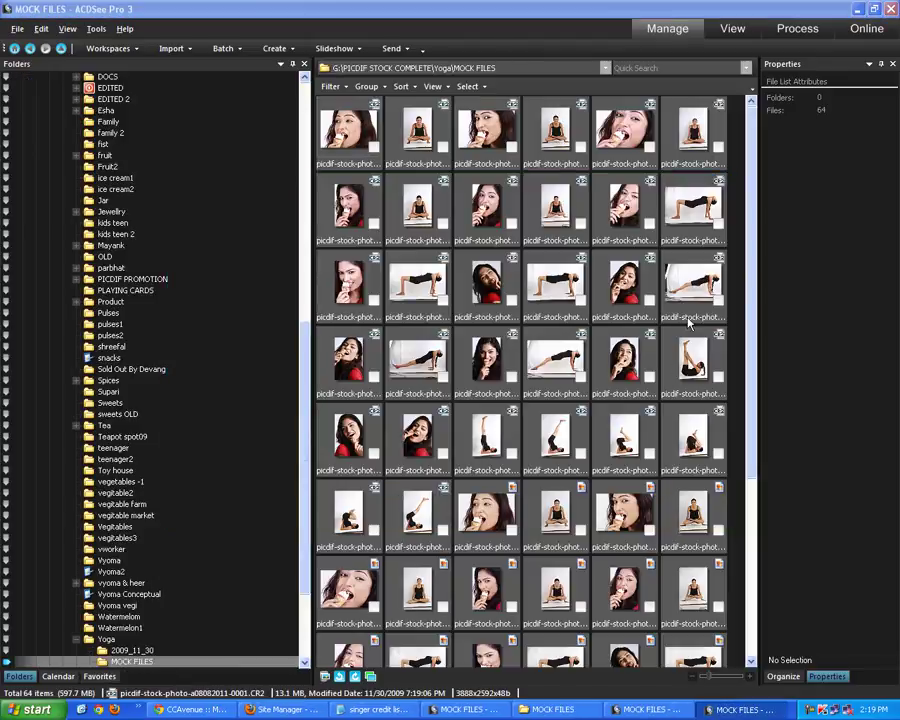
scroll(700, 500, "down", 5)
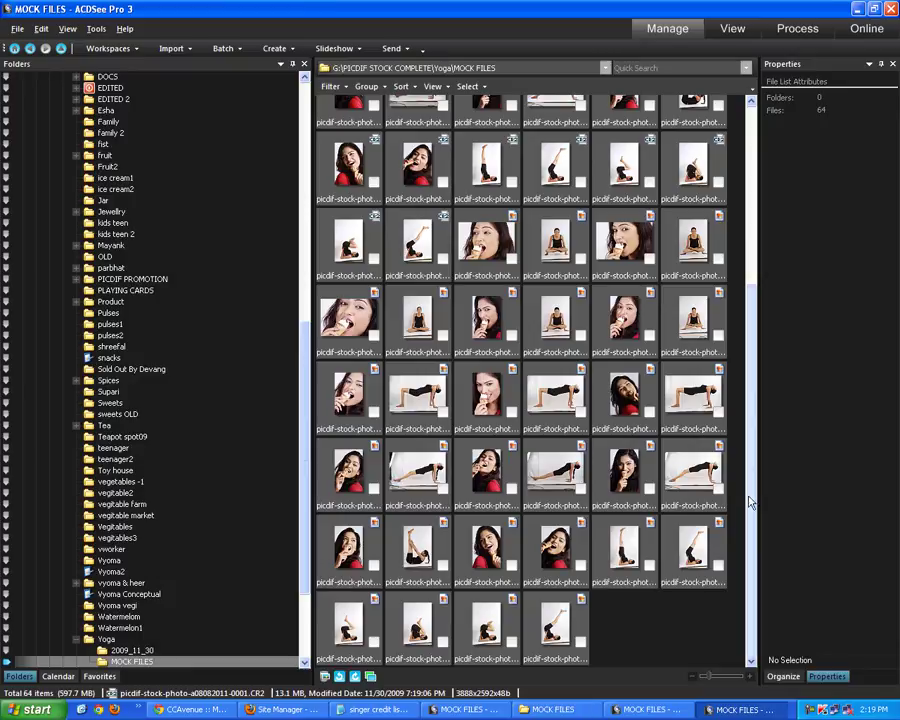
left_click_drag(747, 497, 758, 568)
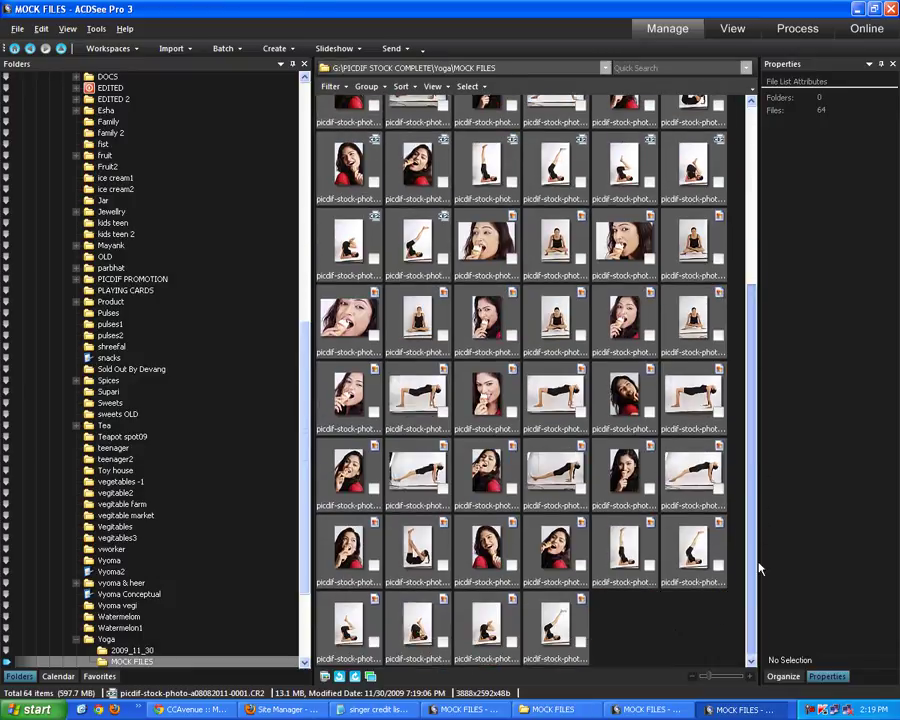
Step: Create a new folder inside MOCK FILES and type its name, jpegs
right_click(637, 643)
mouse_move(688, 628)
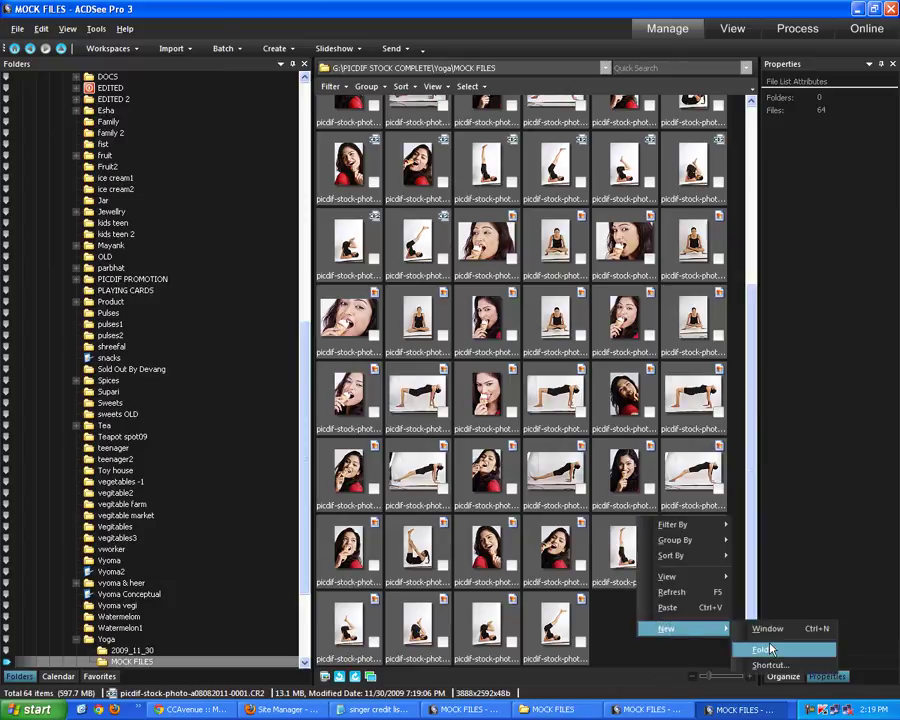
left_click(767, 650)
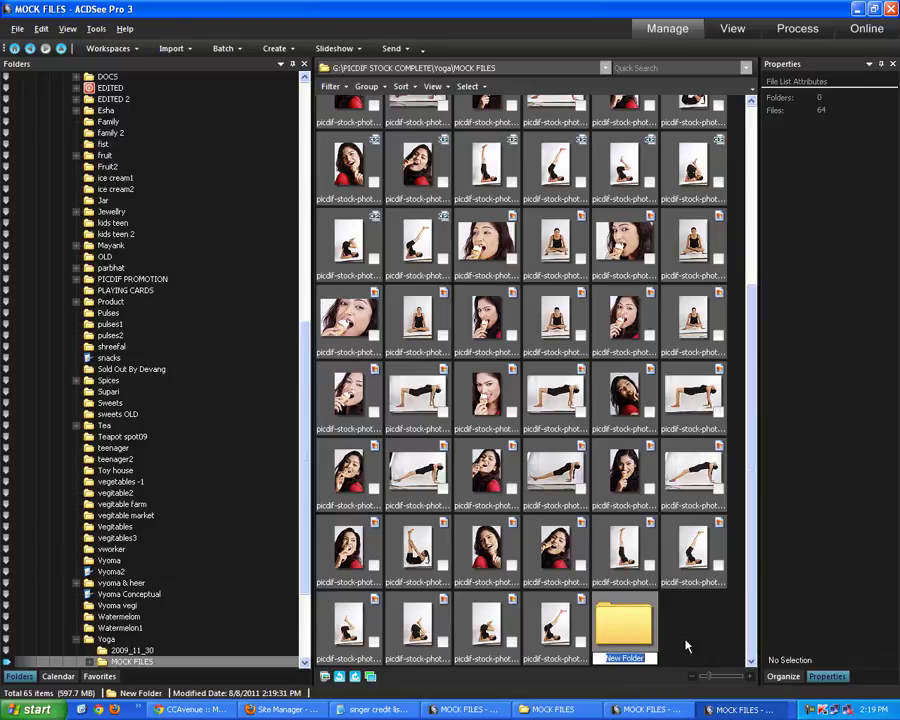
type("3")
key("shift+Home")
type("p")
Step: Confirm the jpegs folder name, sort by image type, and switch to List view
left_click(686, 646)
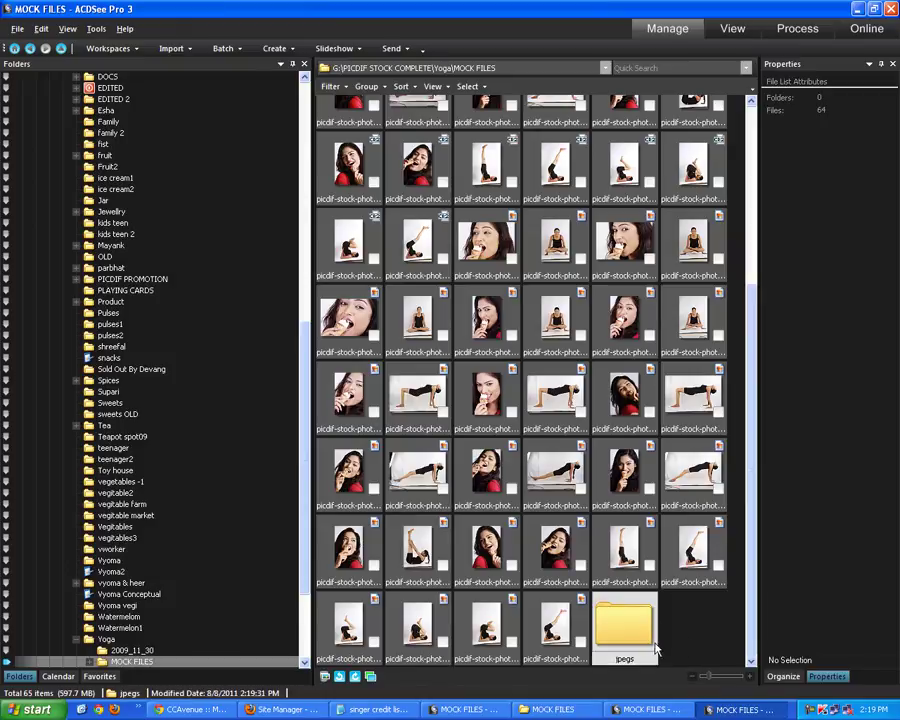
scroll(540, 245, "up", 3)
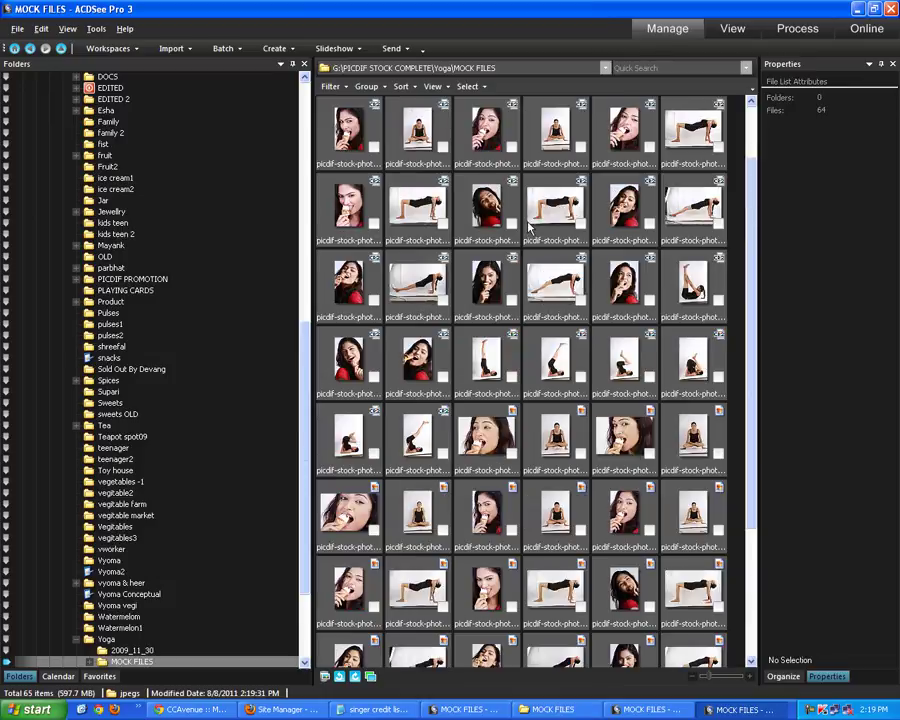
left_click(401, 86)
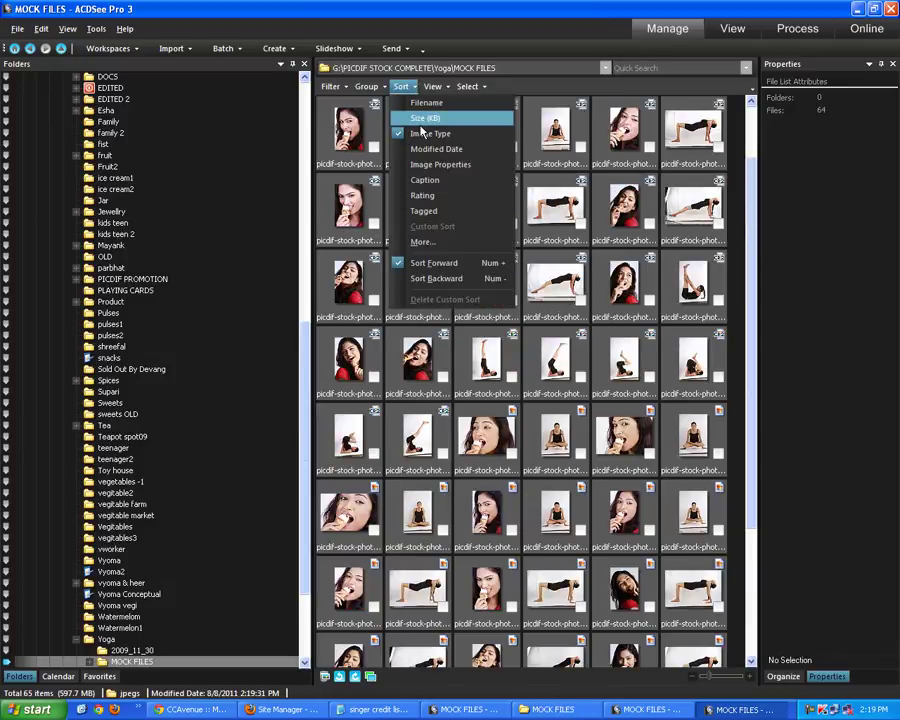
left_click(423, 132)
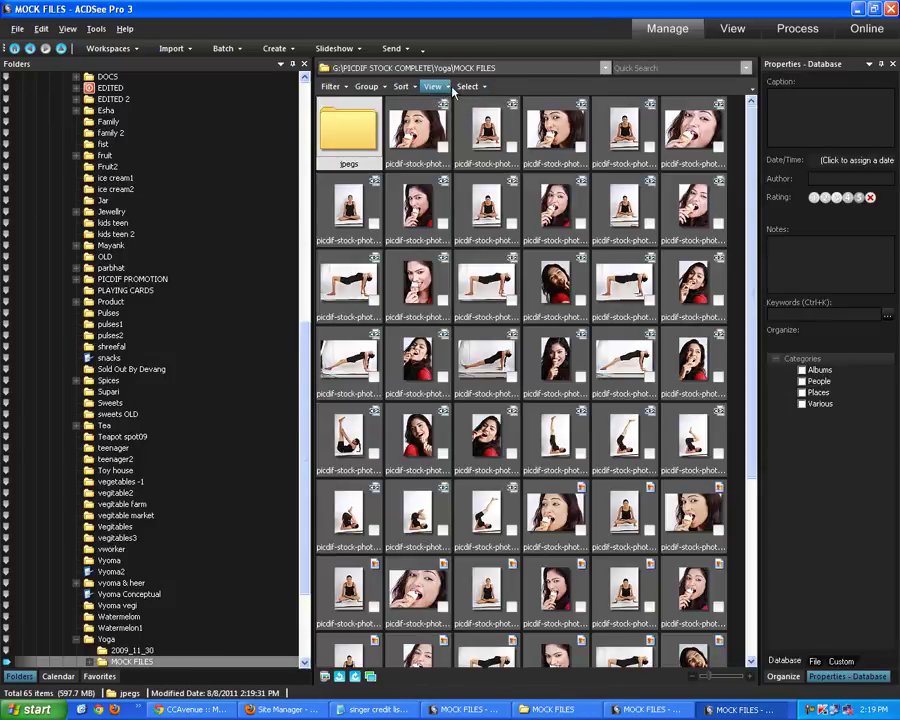
left_click(466, 87)
mouse_move(443, 88)
left_click(447, 180)
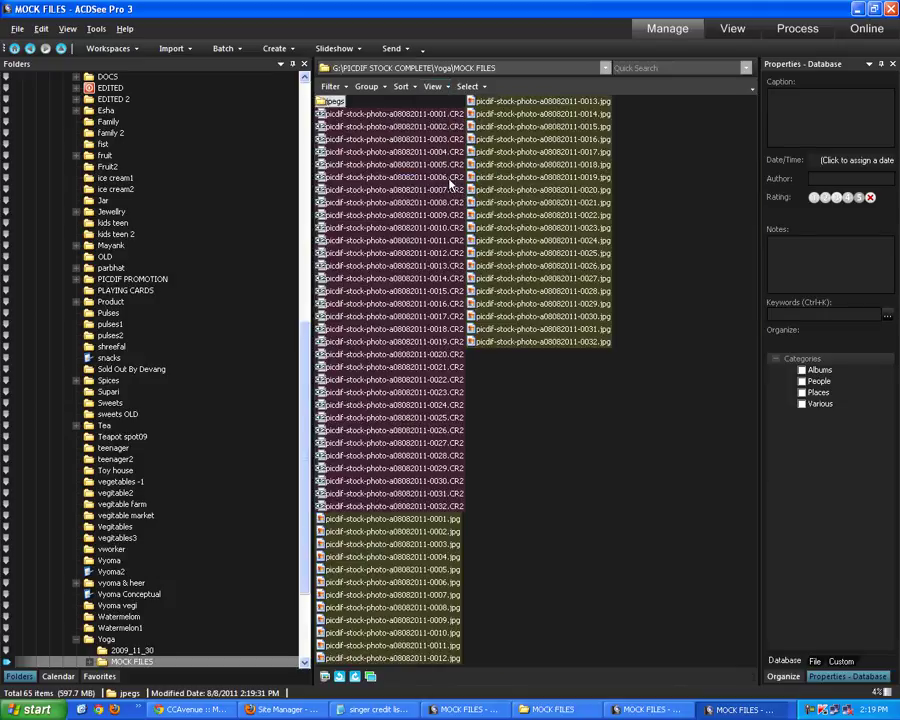
Step: Select the 32 JPEG copies and drag them onto the jpegs folder
left_click(434, 519)
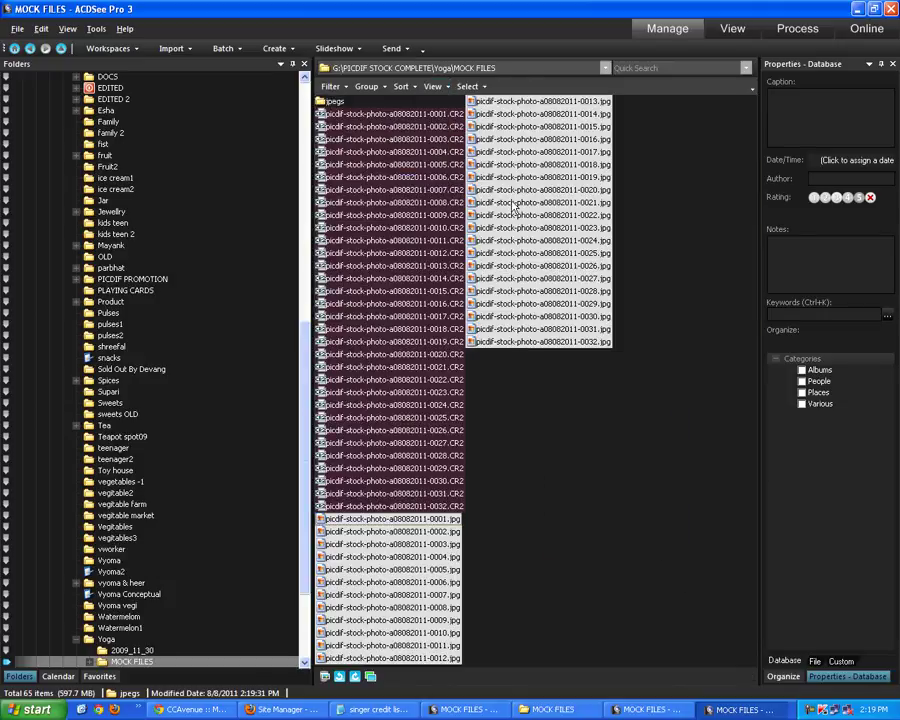
left_click(340, 104)
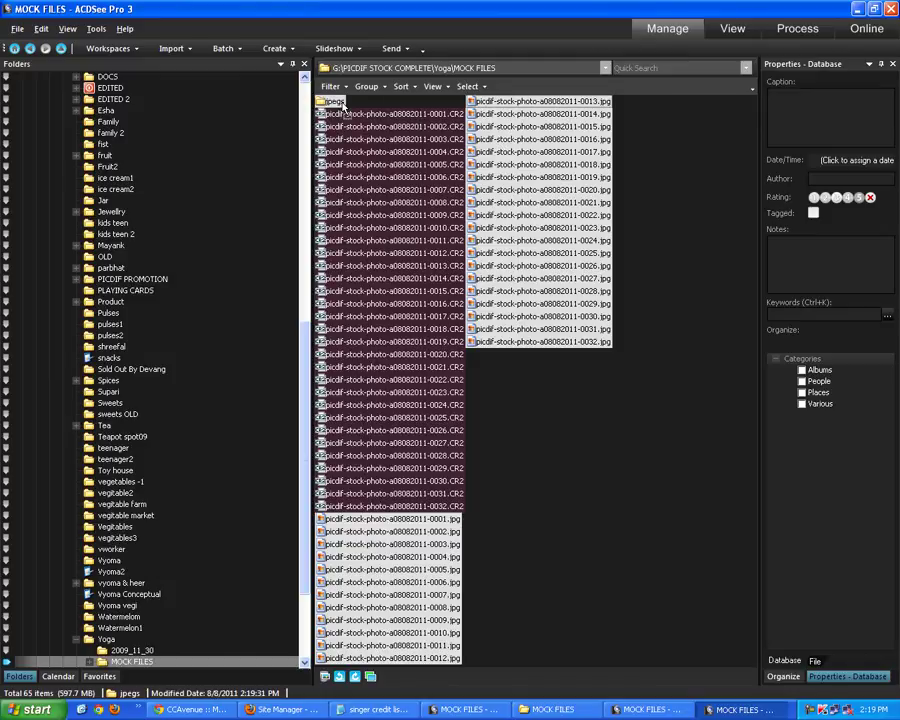
left_click_drag(343, 107, 340, 104)
Step: Open the jpegs folder and refresh its listing of the 32 JPEG copies
double_click(336, 103)
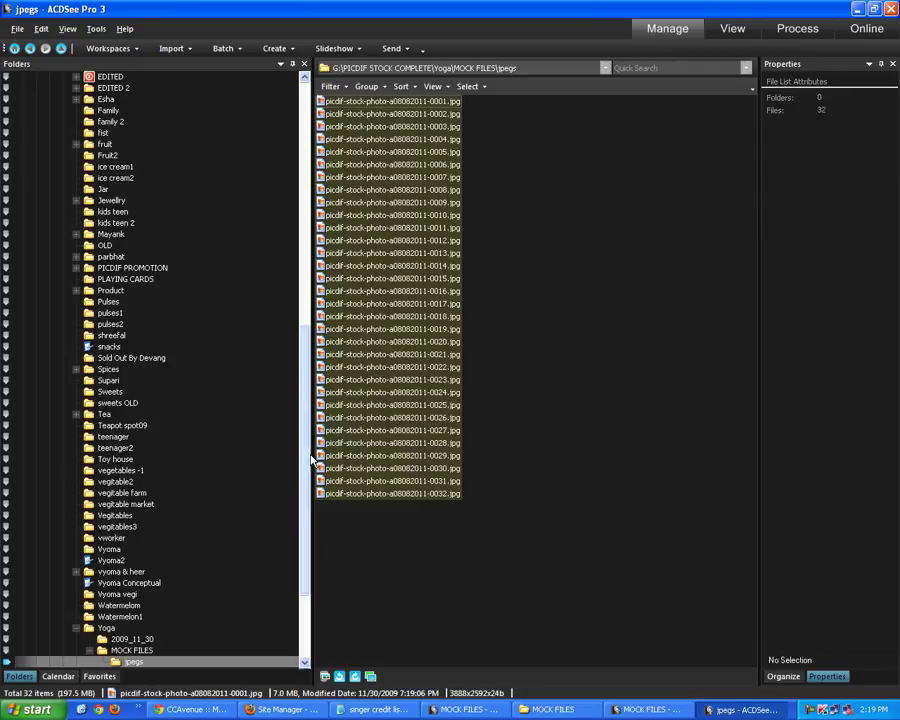
scroll(300, 450, "down", 4)
left_click(133, 528)
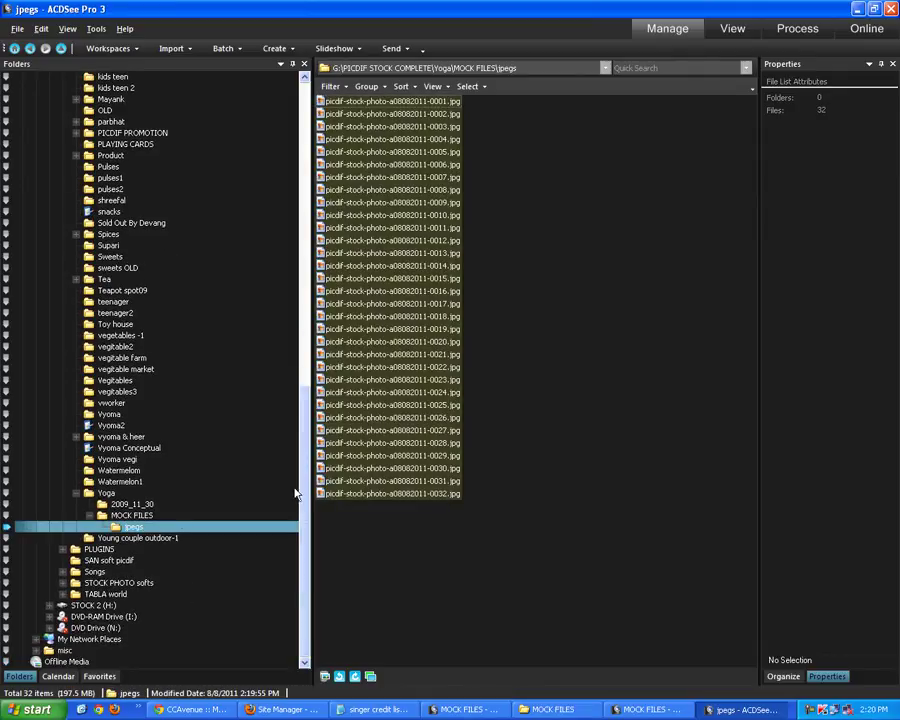
left_click(525, 489)
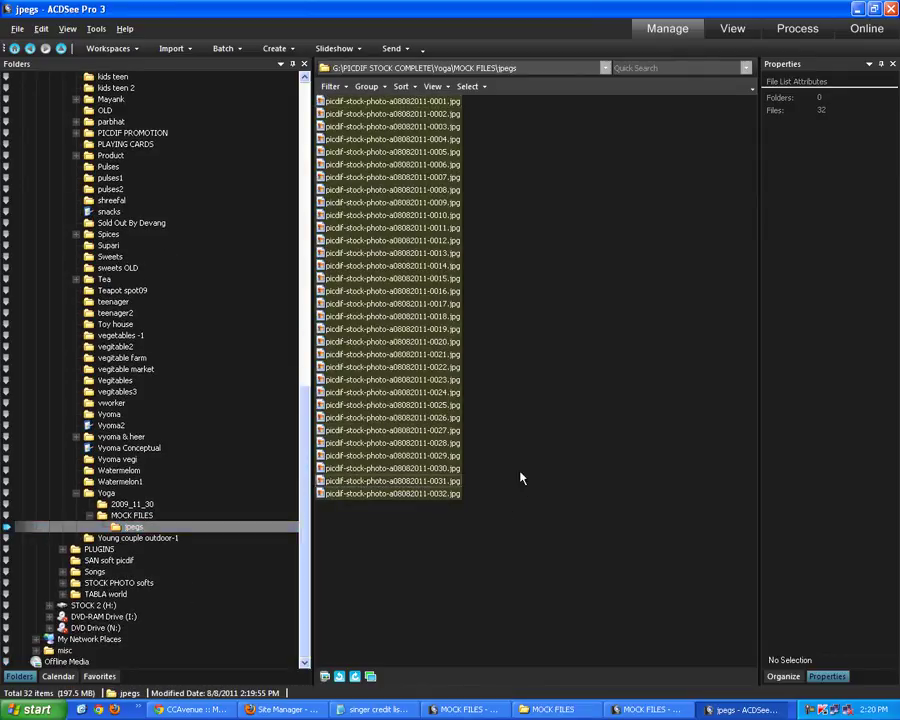
left_click(138, 527)
key("Up")
key("Down")
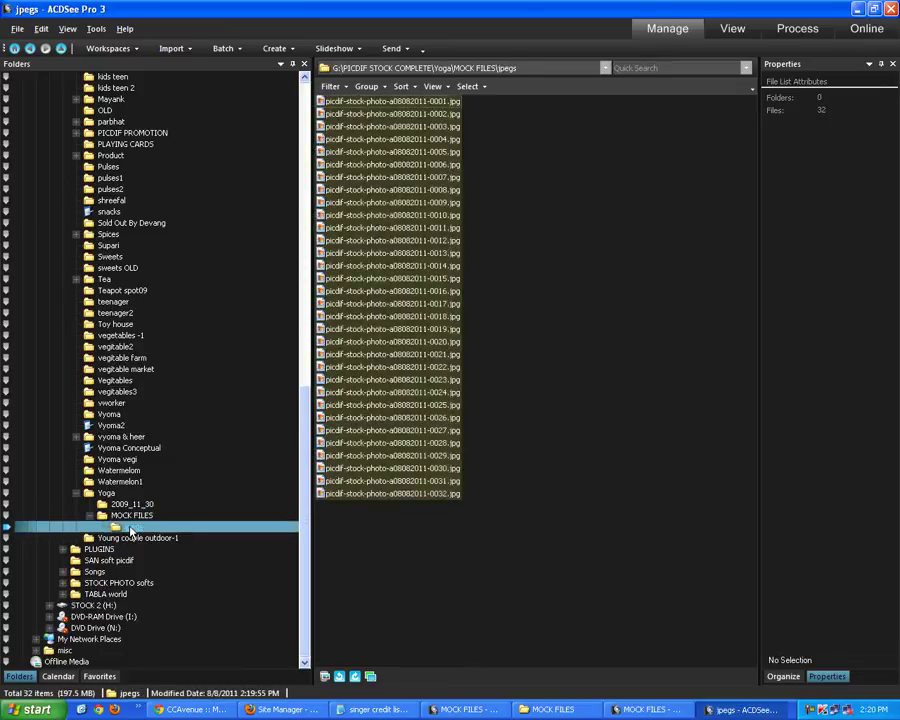
left_click(338, 547)
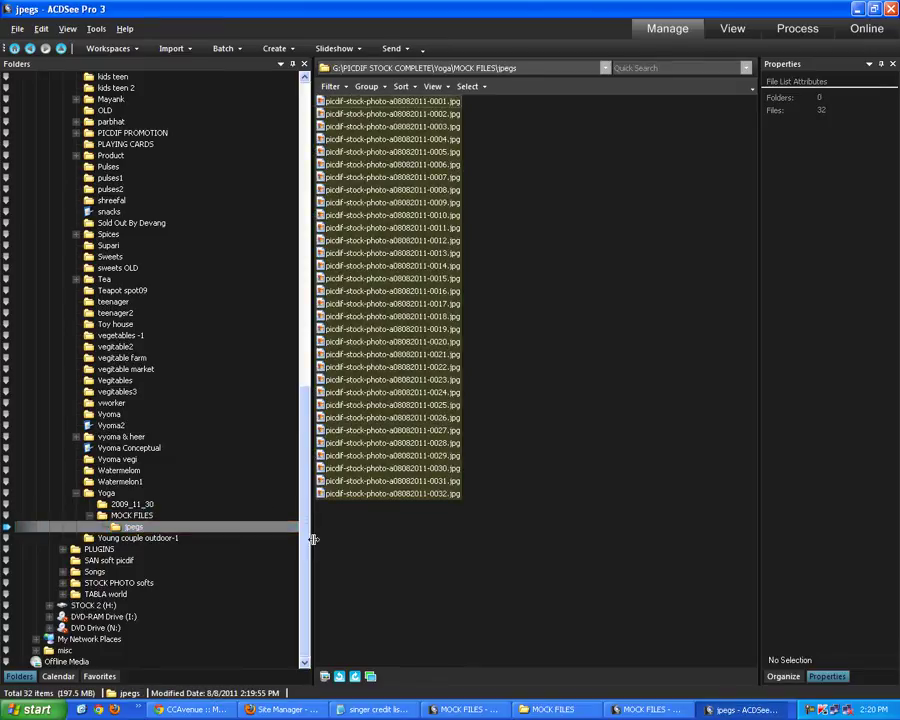
Step: Narrow the folder pane and collapse the MOCK FILES and Yoga branches
left_click_drag(313, 540, 263, 540)
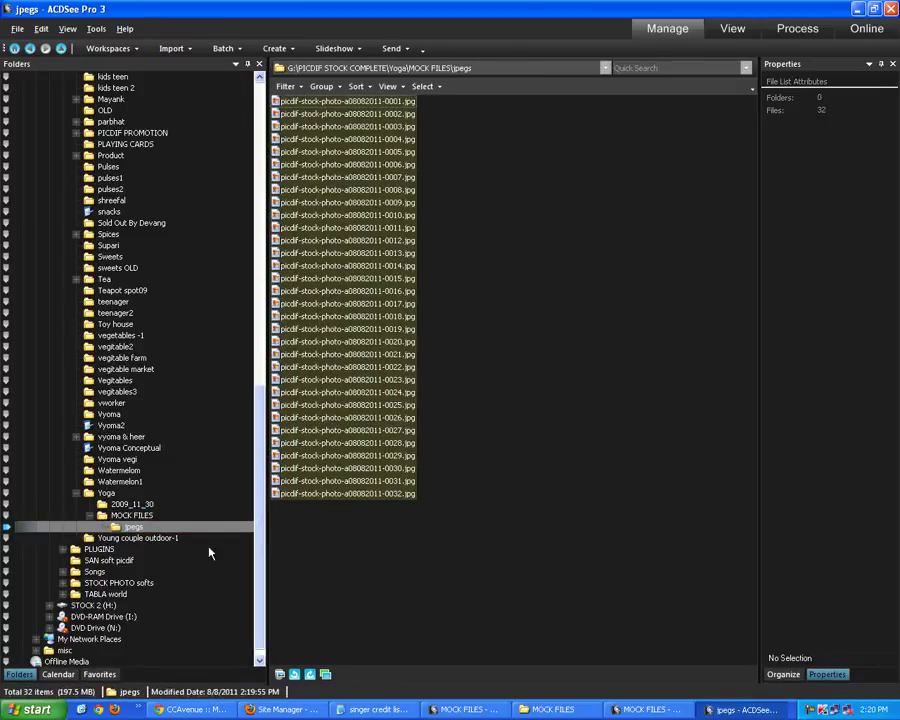
left_click(89, 515)
left_click(75, 493)
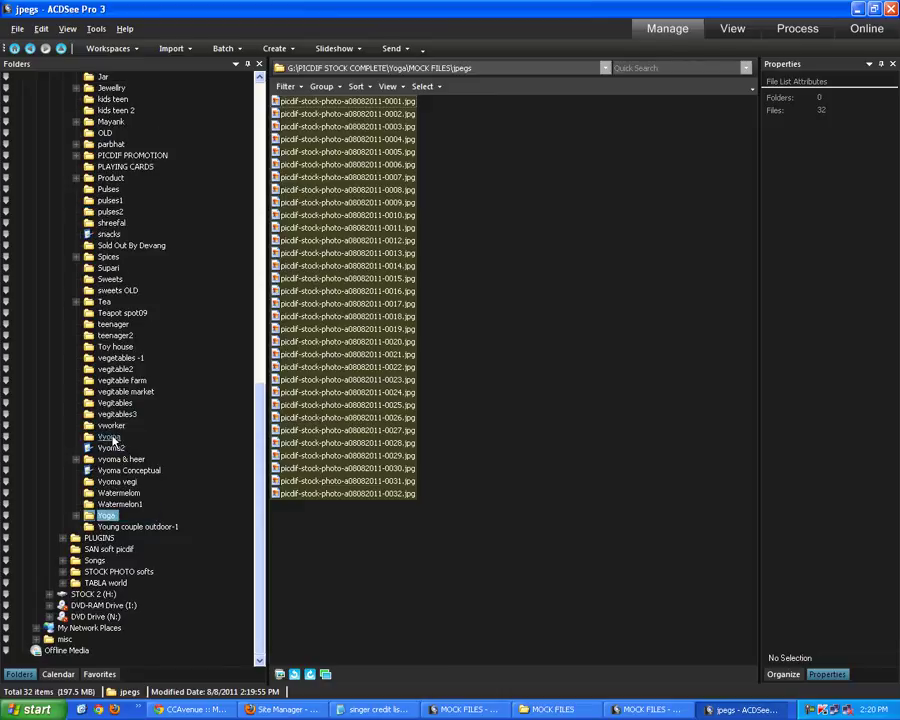
Step: Open the Toy house folder and show the properties of IMG_0270.CR2
left_click(117, 347)
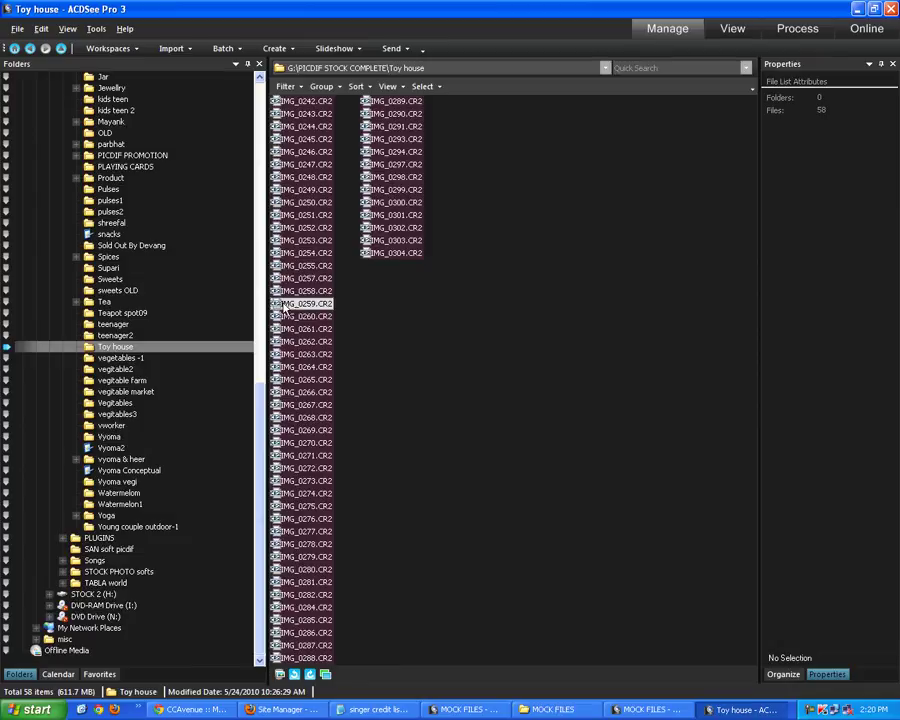
mouse_move(284, 310)
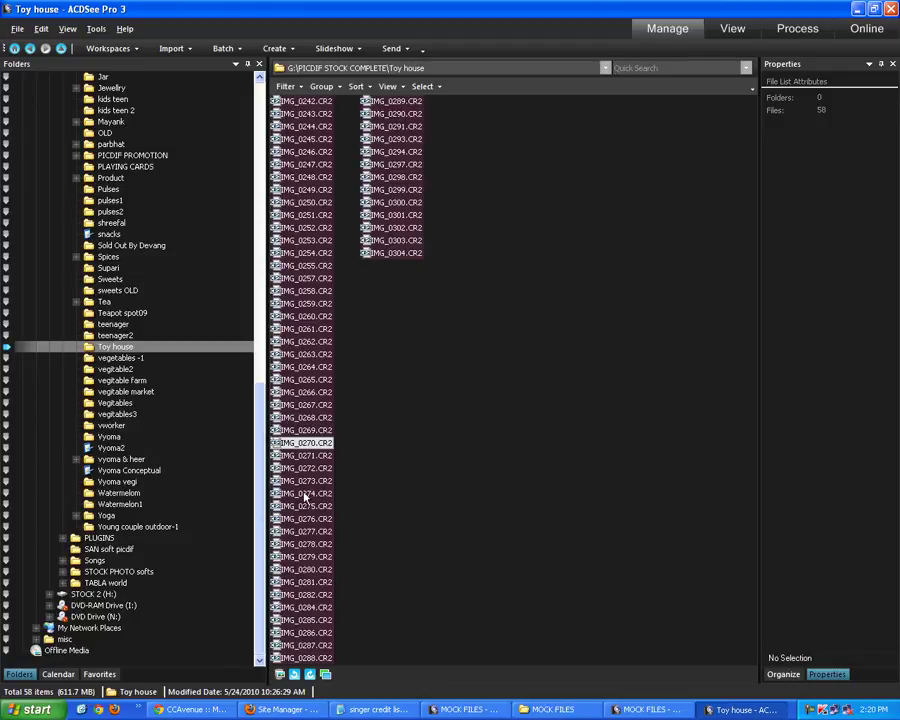
right_click(273, 454)
left_click(310, 428)
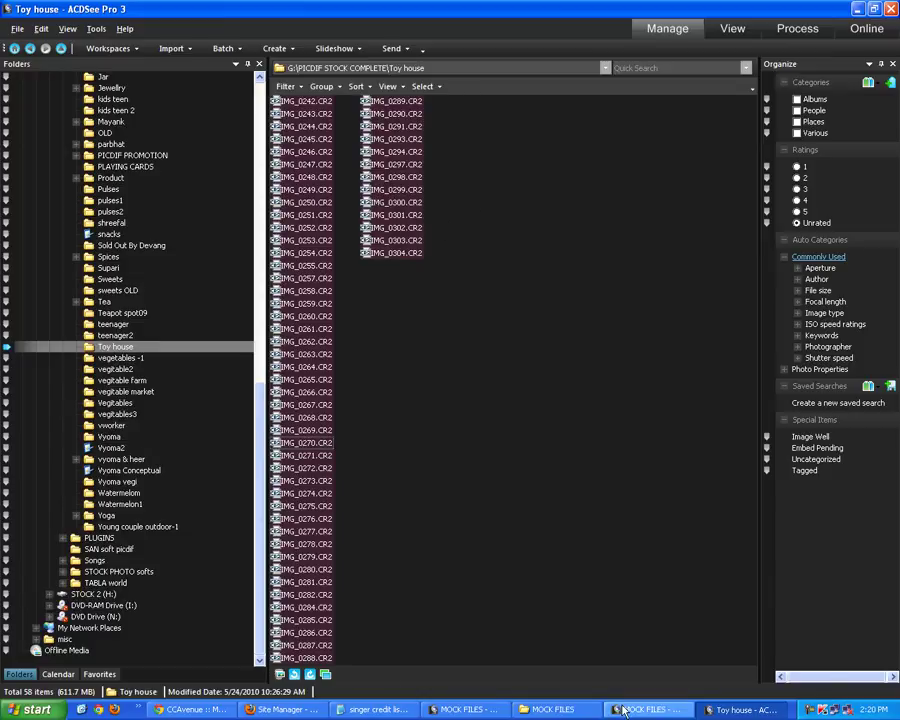
Step: Show the files' database properties and toggle the side panel between Organize and Properties
right_click(292, 102)
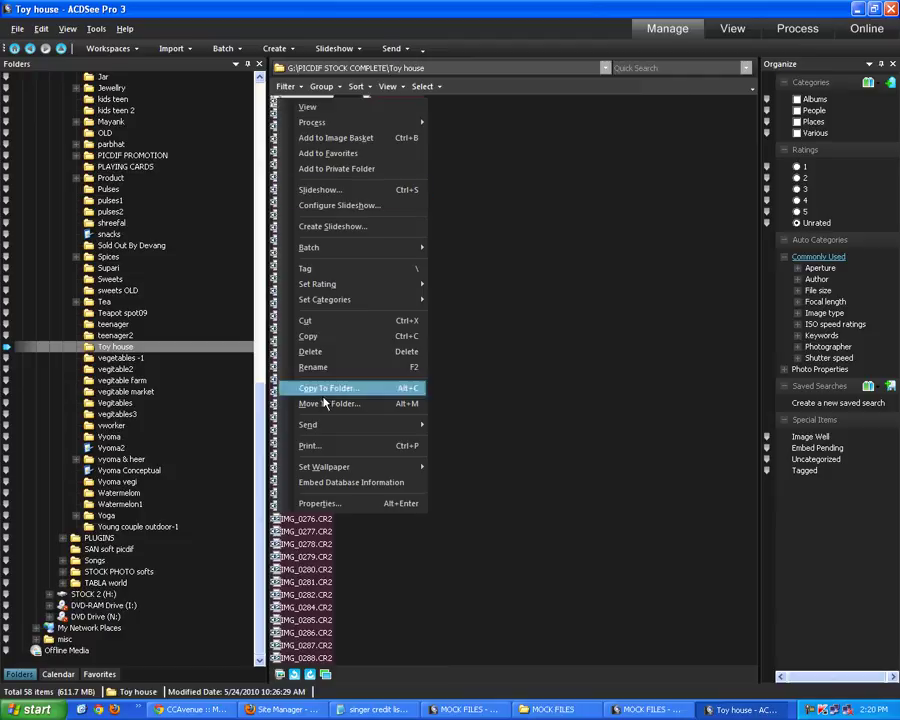
left_click(334, 508)
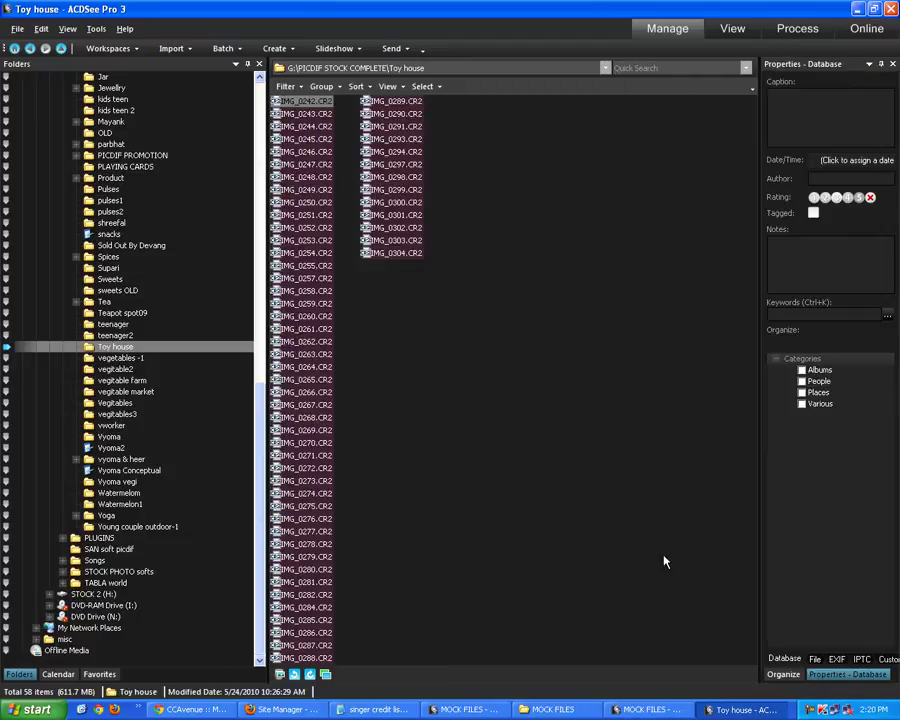
left_click(783, 674)
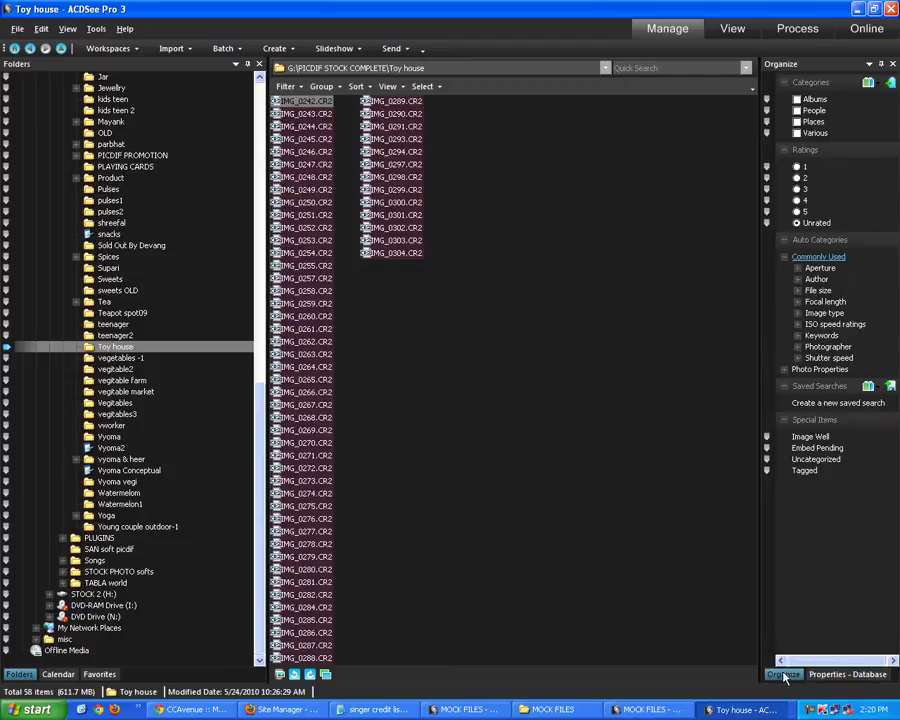
left_click(848, 674)
left_click(287, 710)
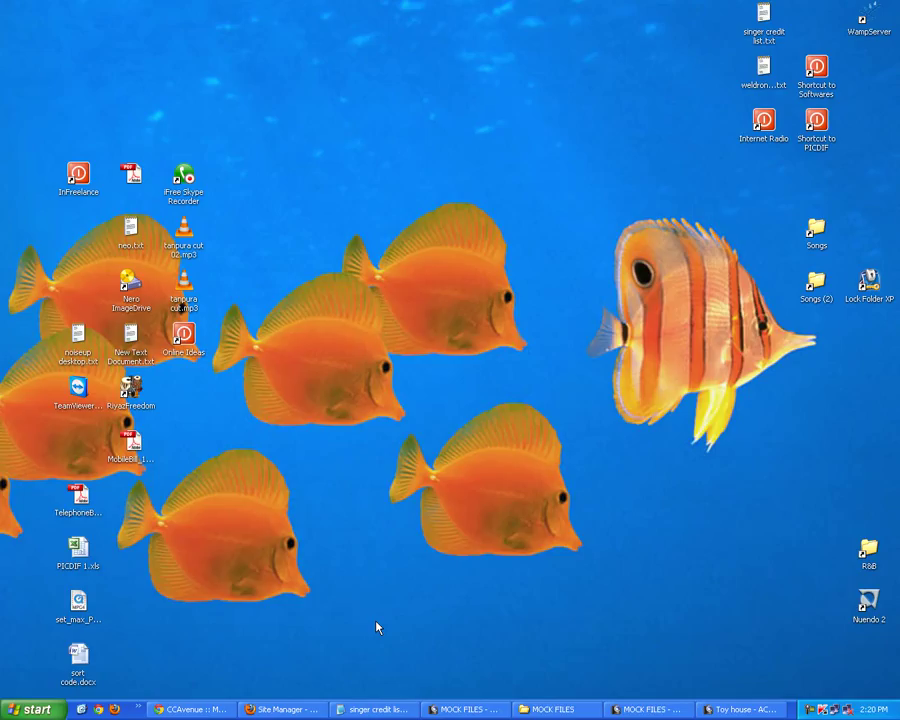
Step: Refresh the desktop, then open G:\PICDIF STOCK COMPLETE from My Computer after checking STOCK 2 (H:)
right_click(408, 416)
left_click(432, 432)
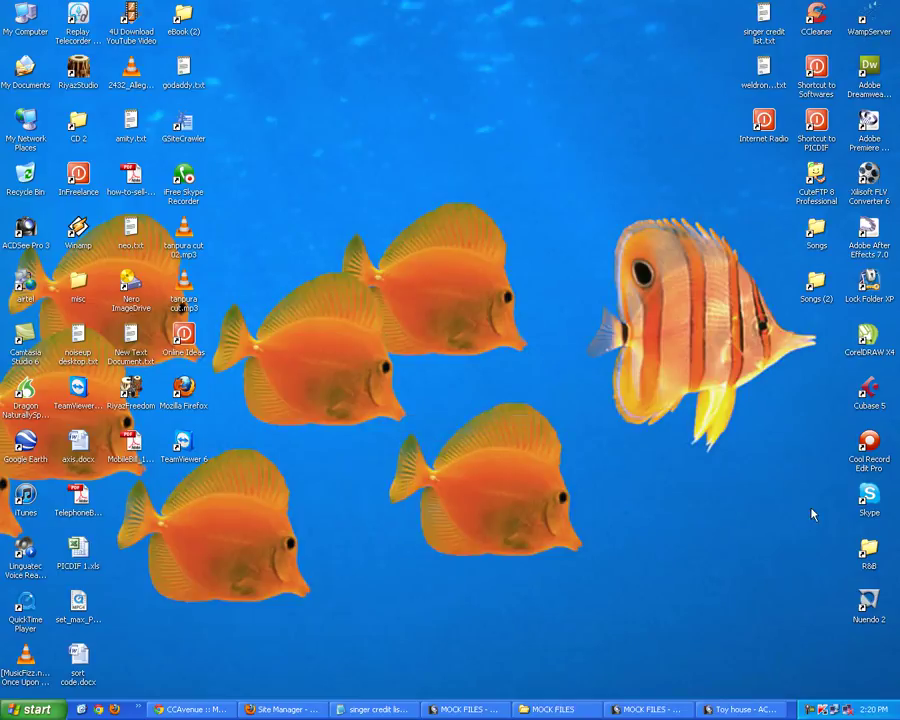
double_click(24, 18)
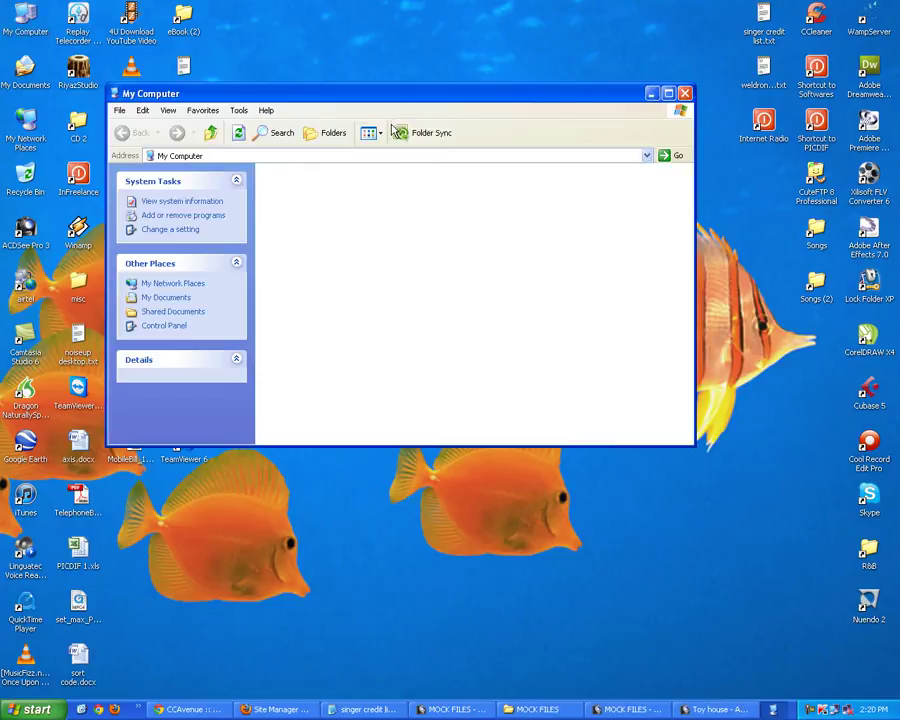
double_click(290, 229)
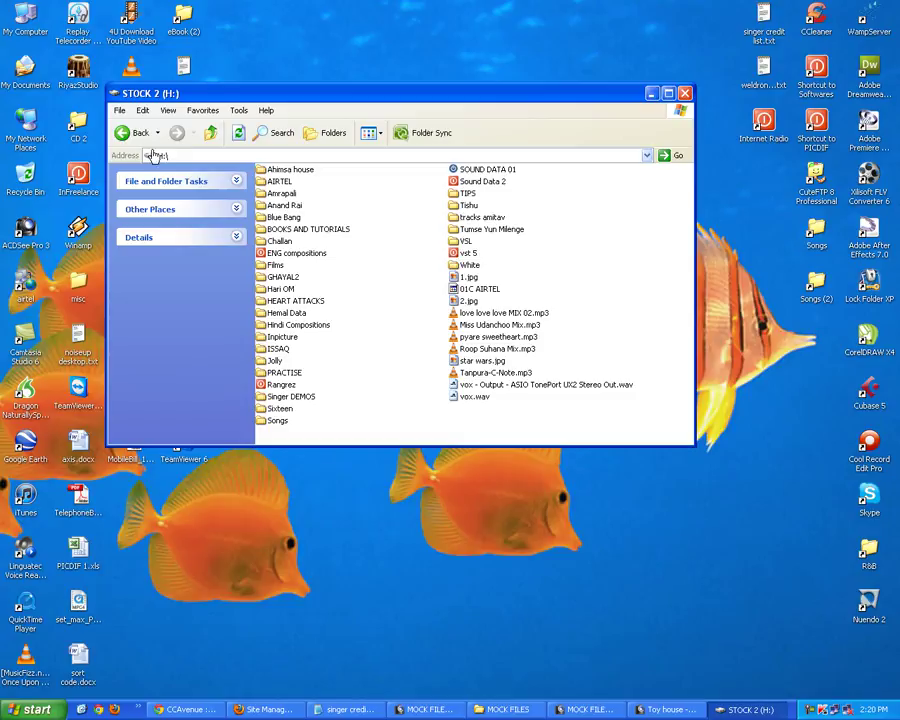
left_click(210, 132)
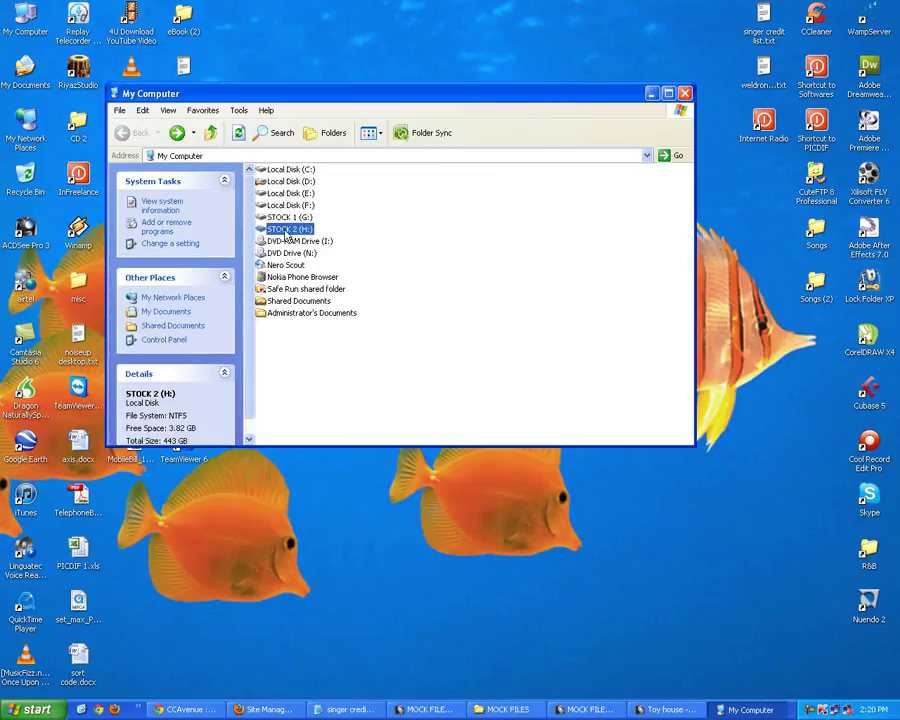
double_click(291, 217)
left_click(306, 312)
double_click(306, 312)
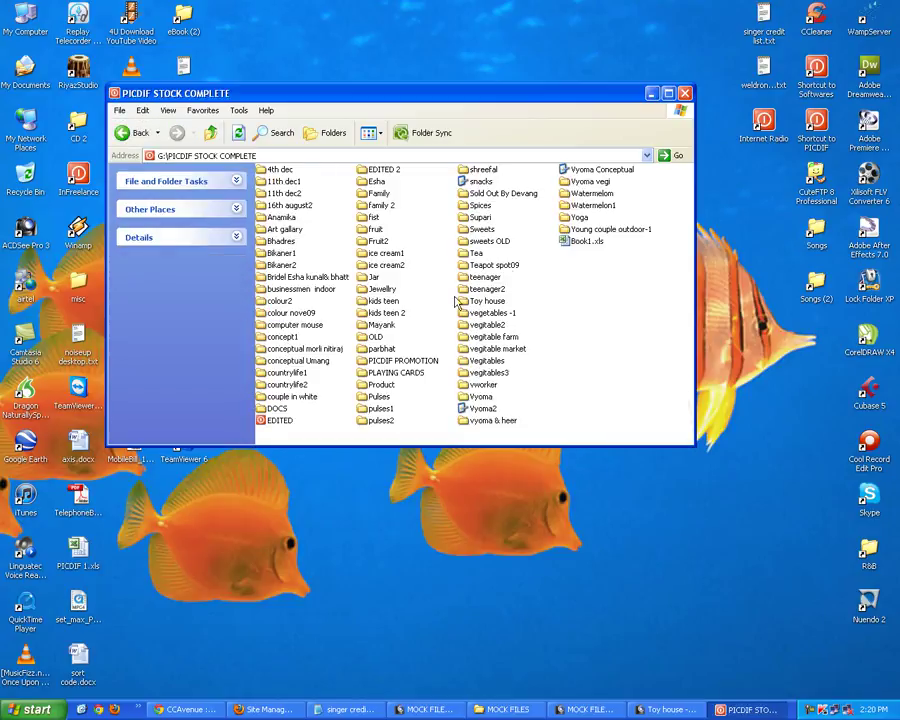
Step: Look into Yoga, then check IMG_0007.CR2 and IMG_0010.CR2 in the Jewellry folder
double_click(580, 181)
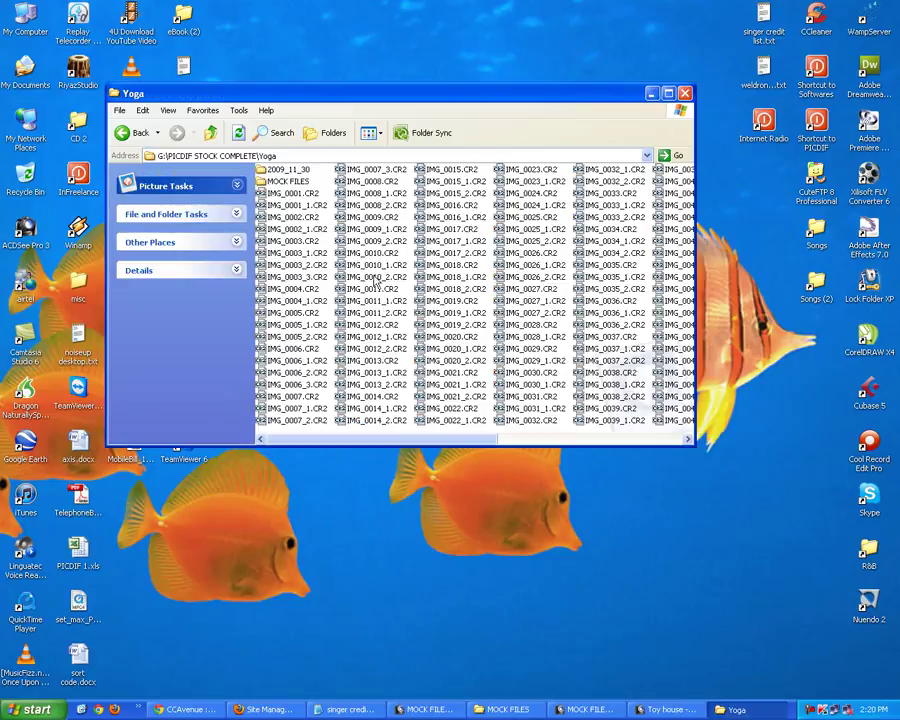
left_click(124, 133)
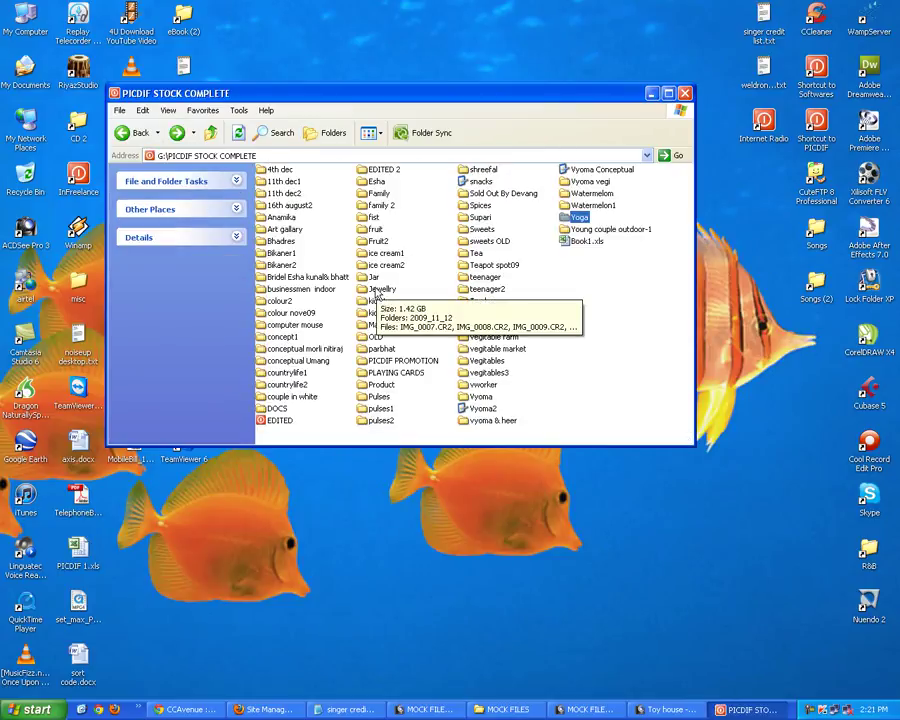
double_click(378, 290)
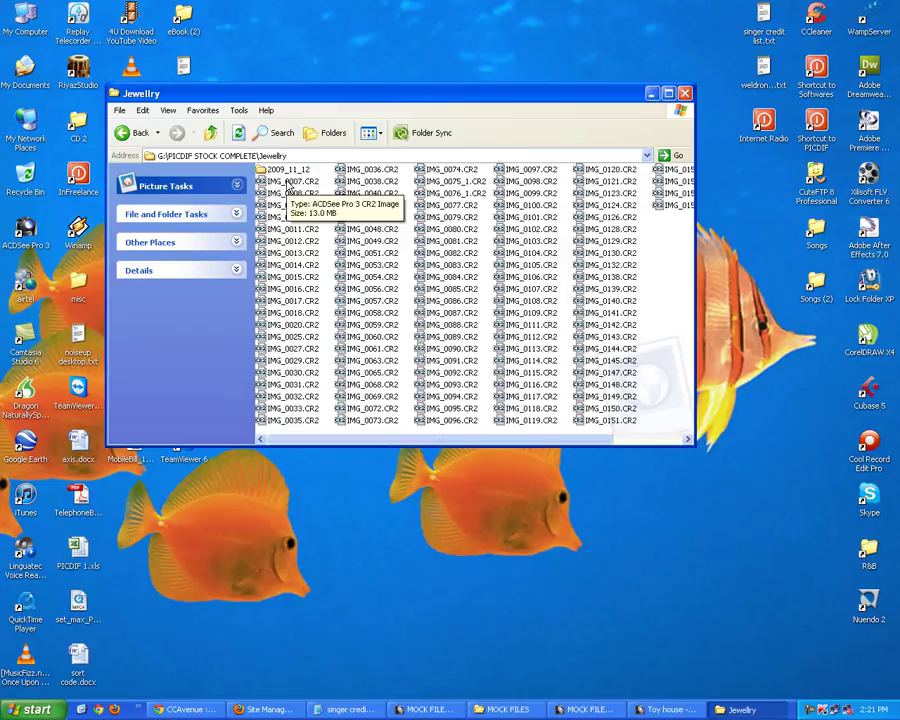
left_click(288, 183)
left_click(295, 217)
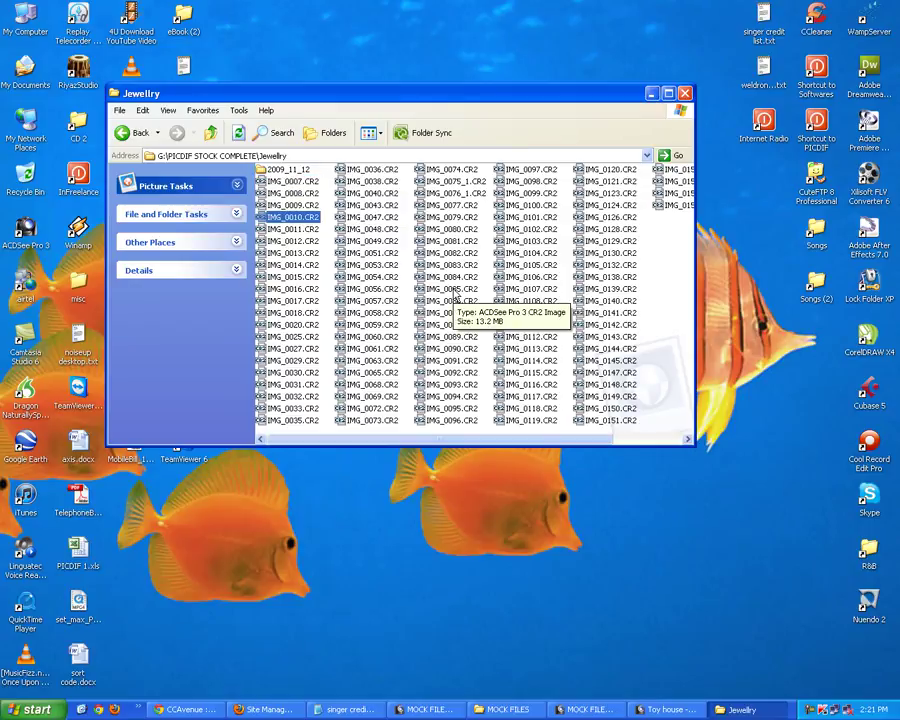
key("BackSpace")
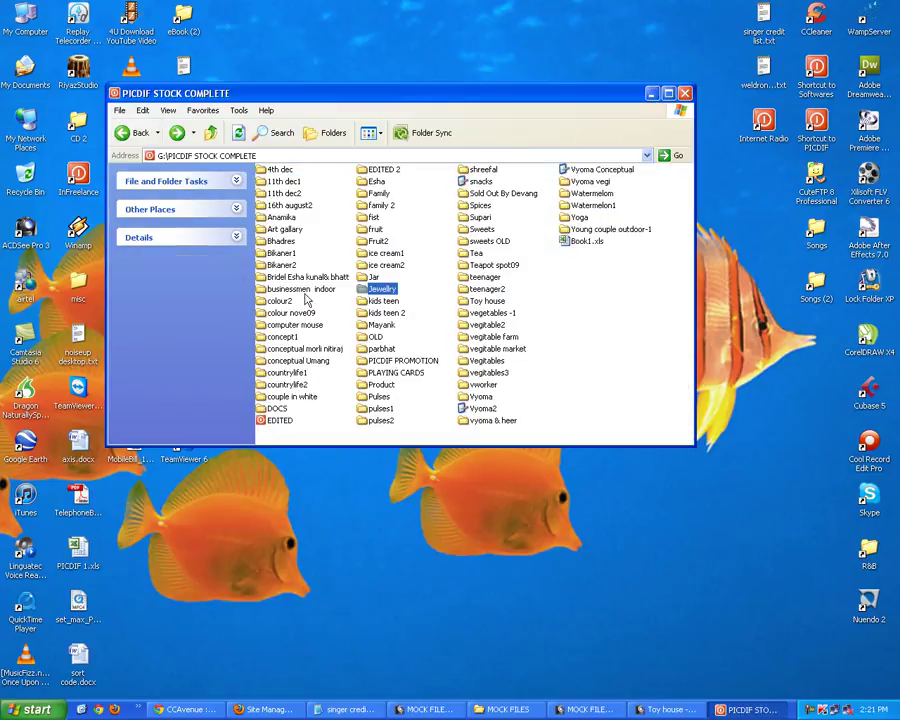
Step: Browse businessmen indoor and teenager, checking IMG_0340.CR2, then return to ACDSee's MOCK FILES
double_click(290, 289)
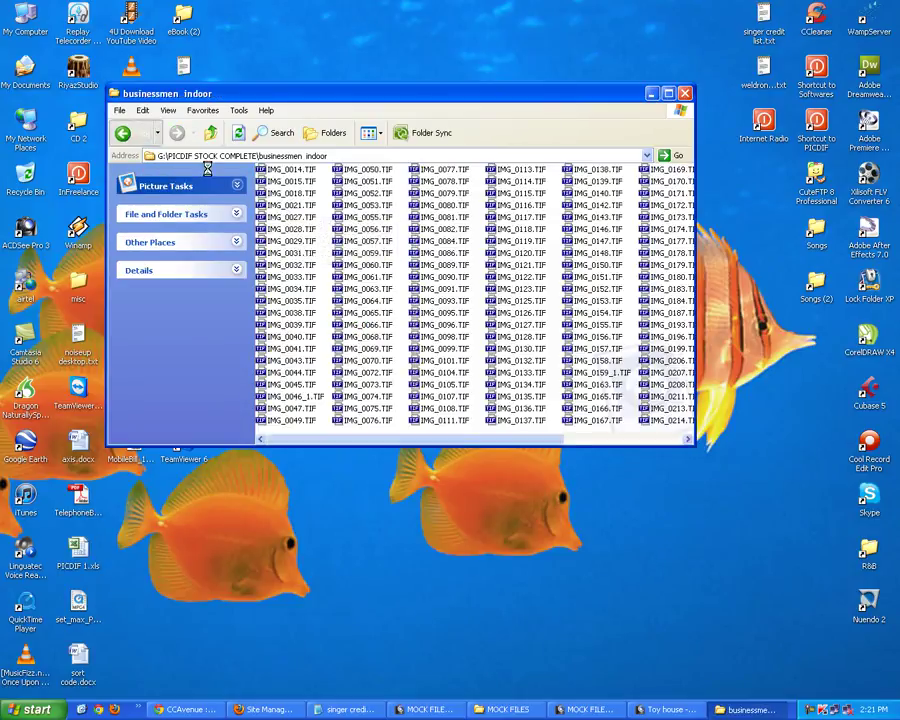
key("BackSpace")
double_click(487, 253)
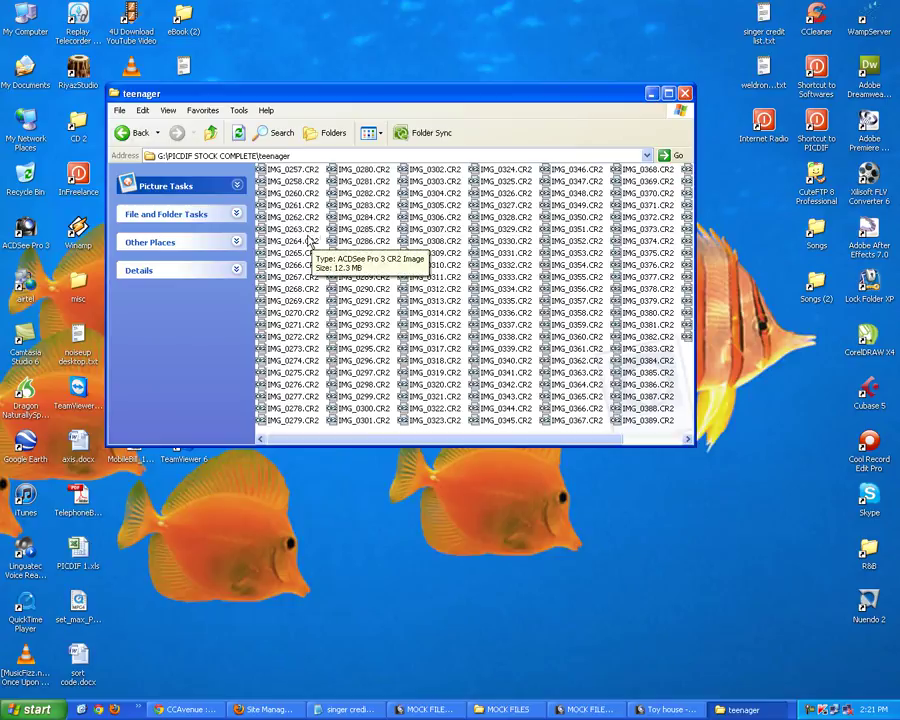
left_click(305, 236)
left_click(505, 360)
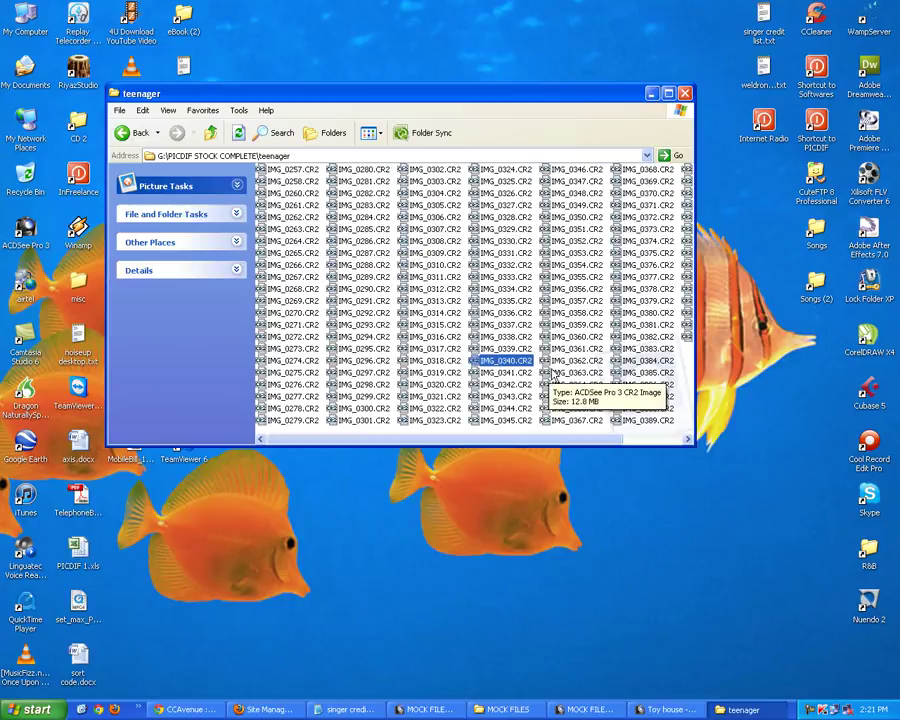
left_click(127, 132)
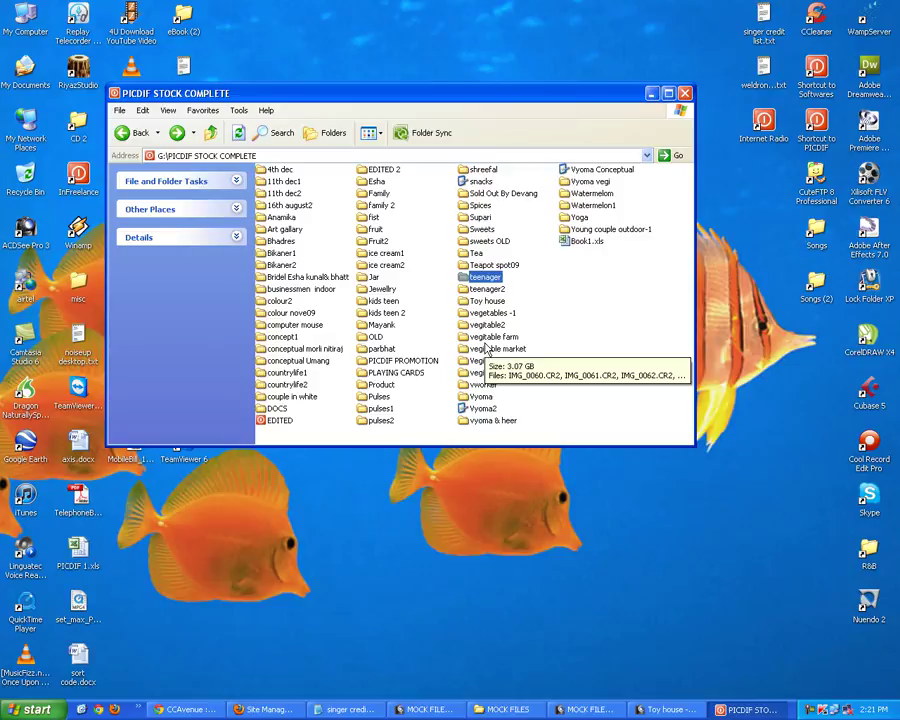
left_click(590, 709)
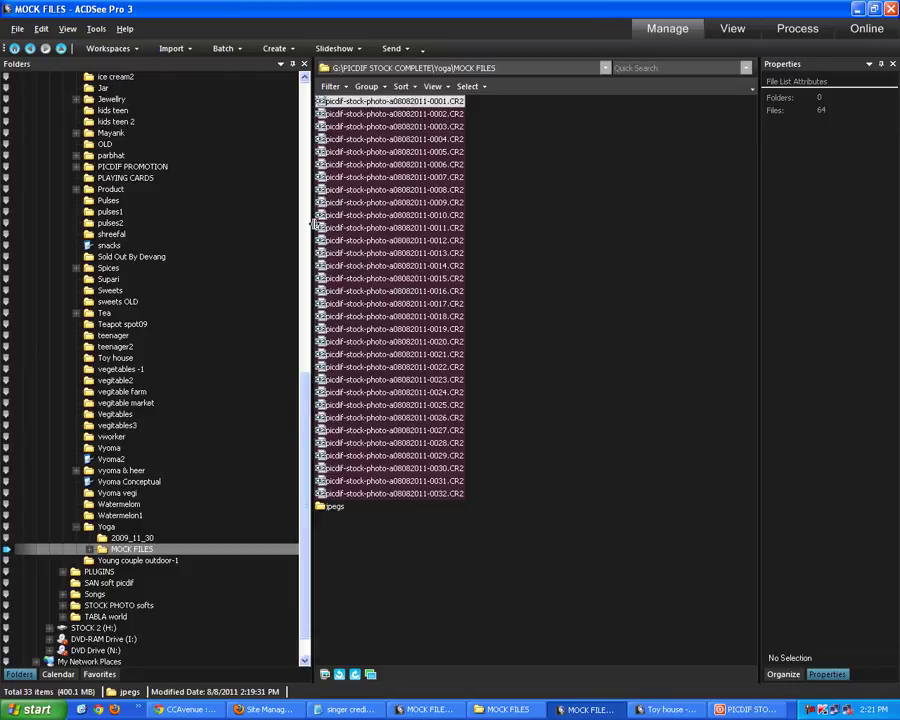
Step: Narrow the folder tree to widen the file list and browse the Batch, Create and Send menus
left_click_drag(311, 369, 273, 369)
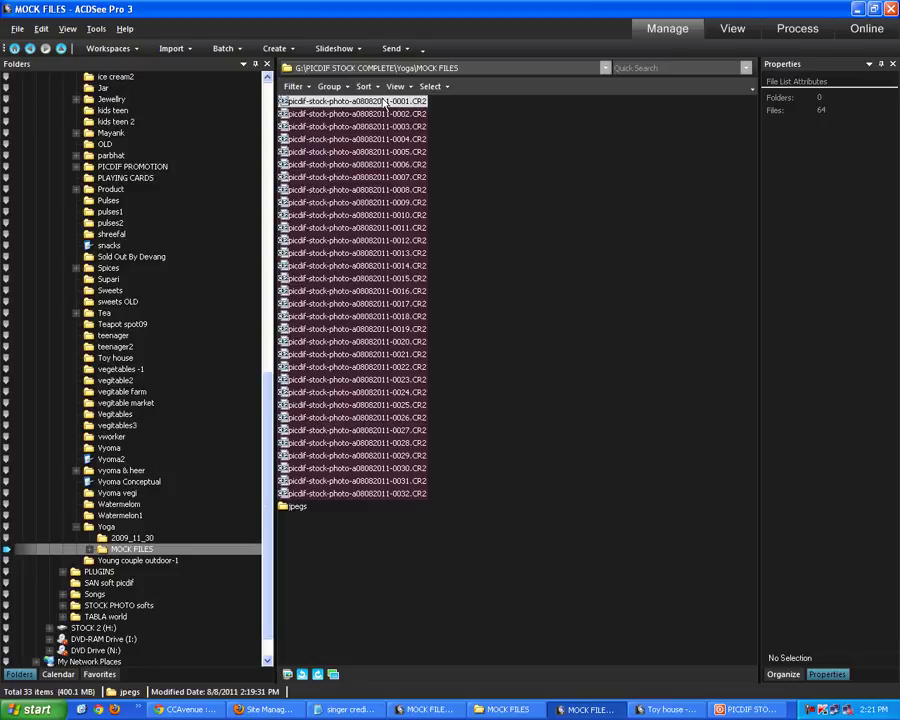
left_click(224, 50)
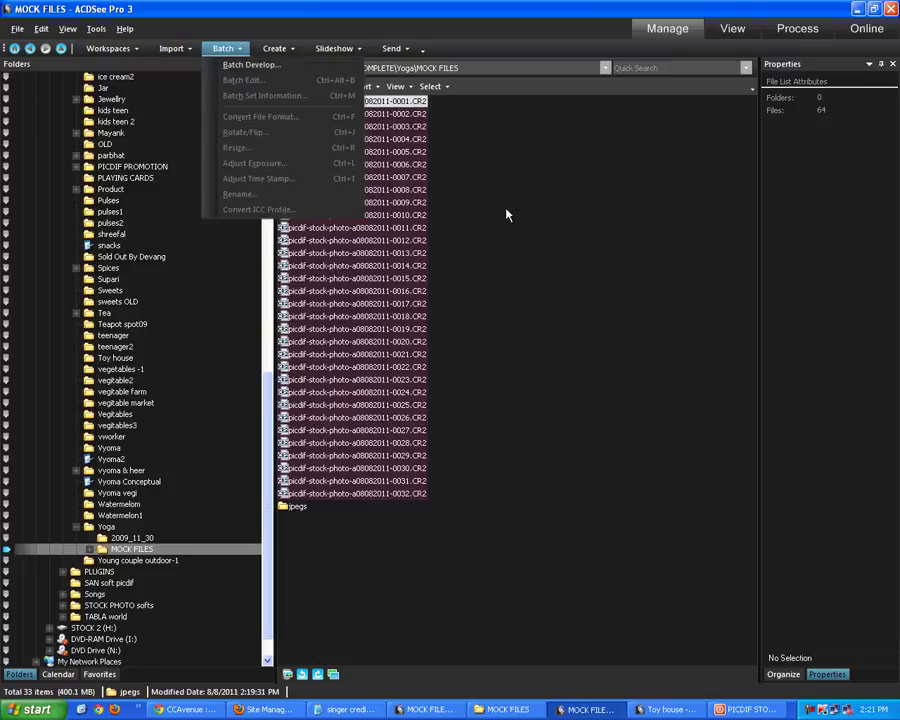
left_click(420, 243)
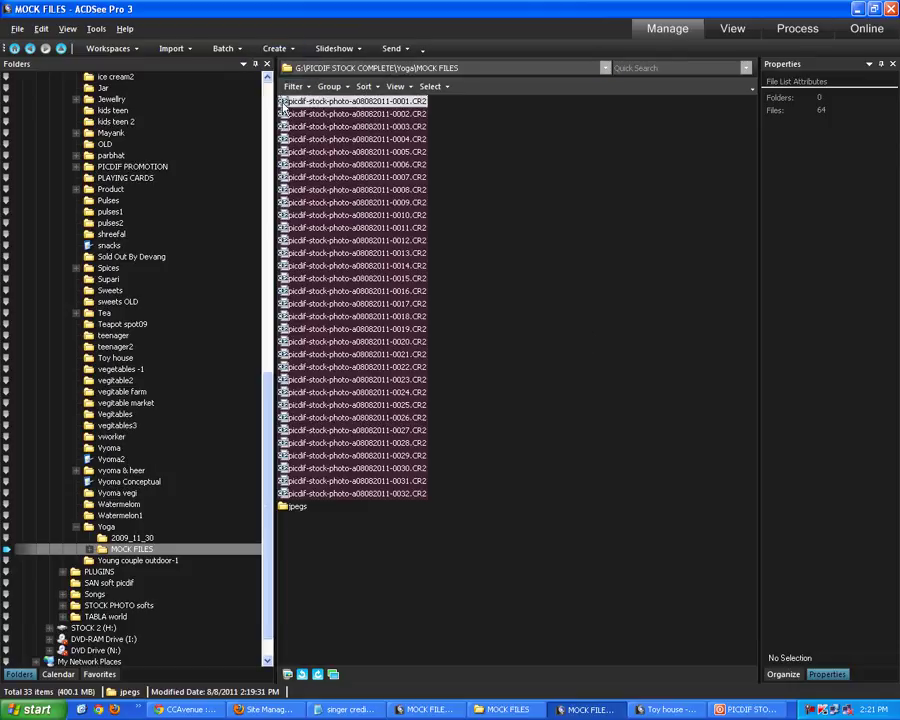
left_click(278, 49)
mouse_move(231, 49)
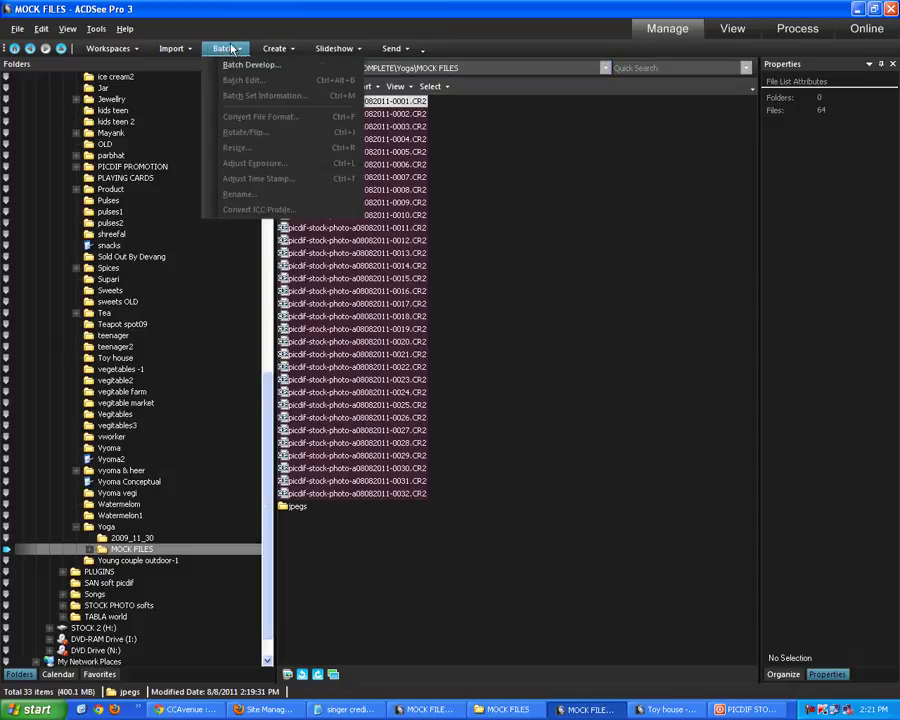
left_click(432, 192)
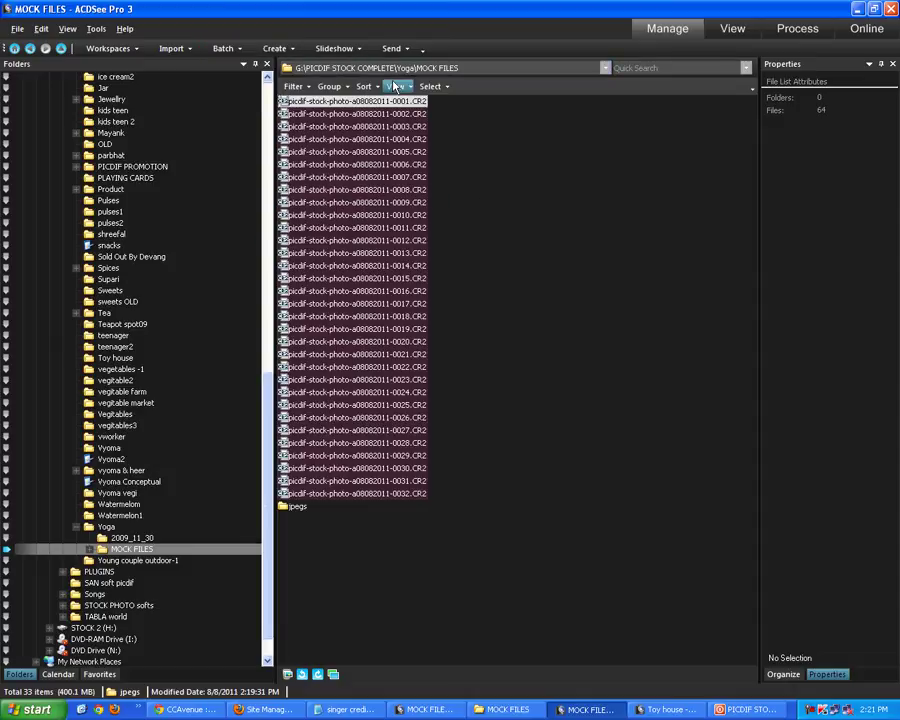
left_click(404, 49)
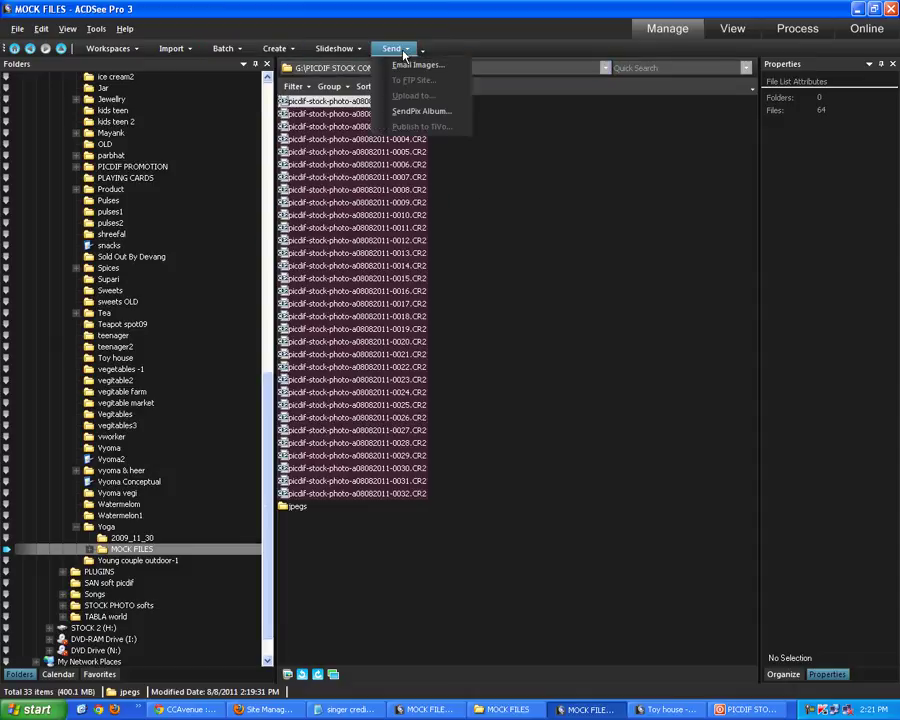
left_click(458, 139)
left_click(226, 49)
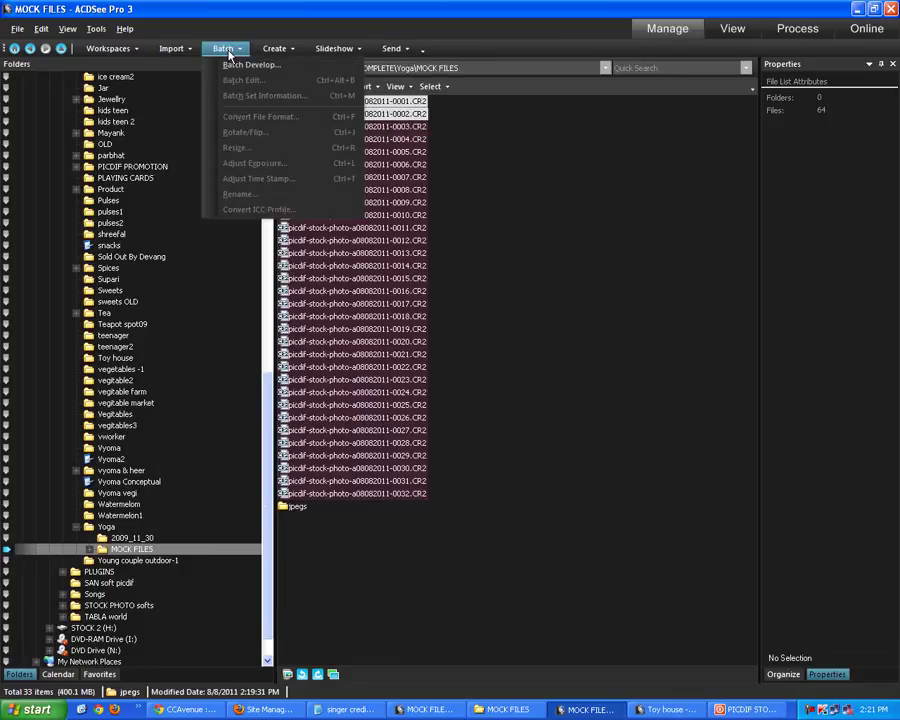
left_click(462, 241)
Step: Reload MOCK FILES by way of the 2009_11_30 folder, then glance at the Batch and Import menus
left_click(120, 539)
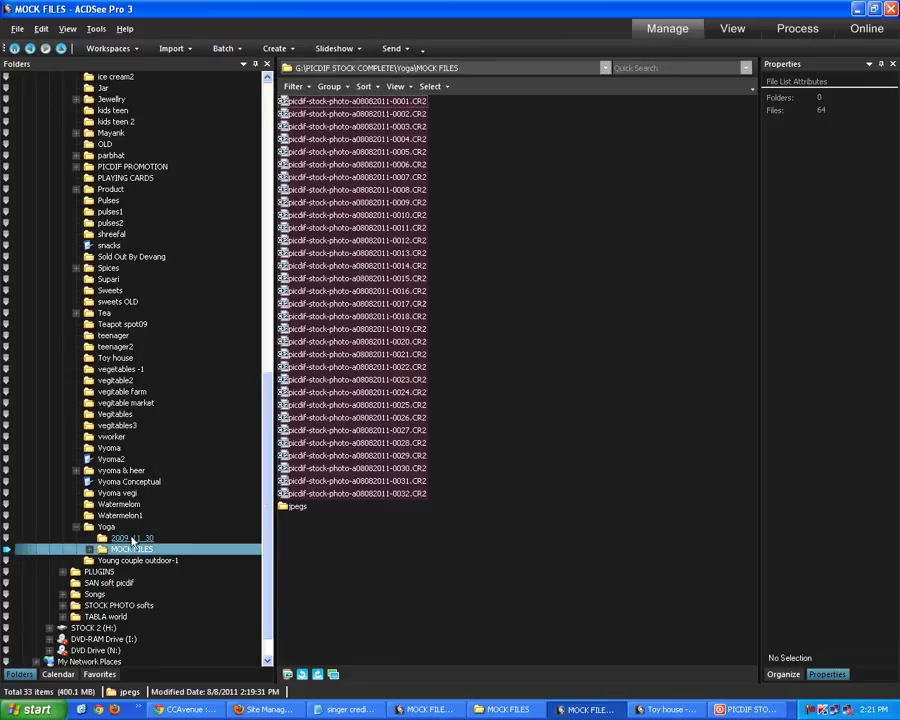
left_click(118, 549)
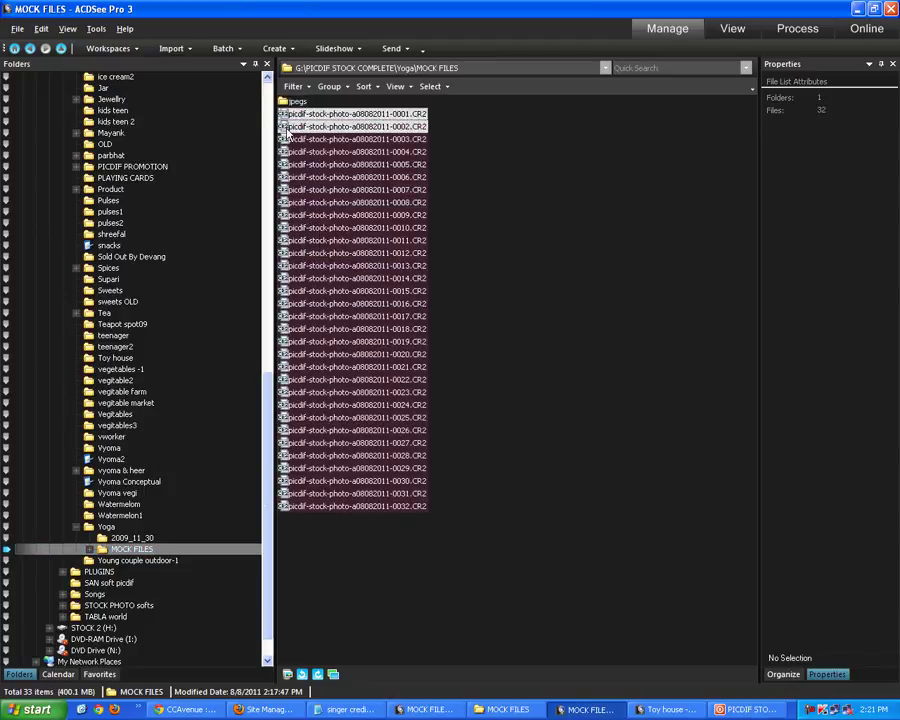
left_click(224, 52)
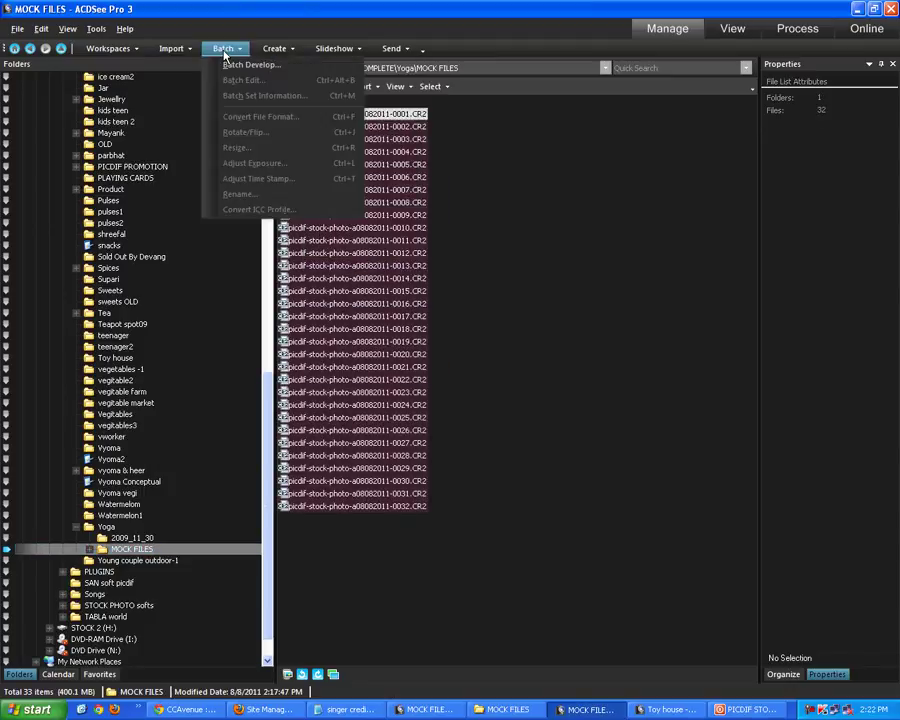
left_click(177, 47)
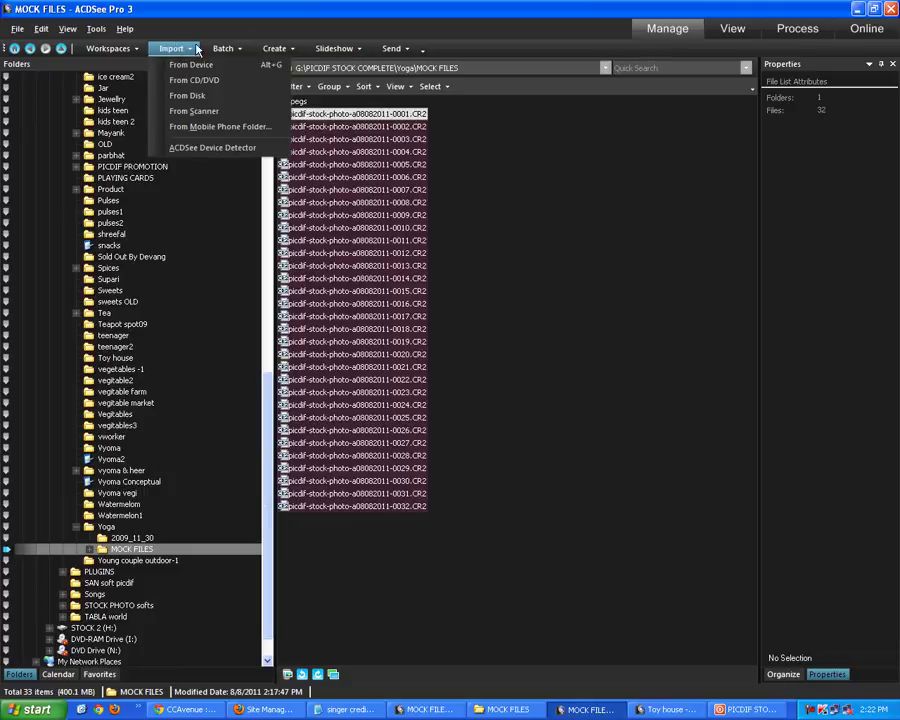
left_click(503, 178)
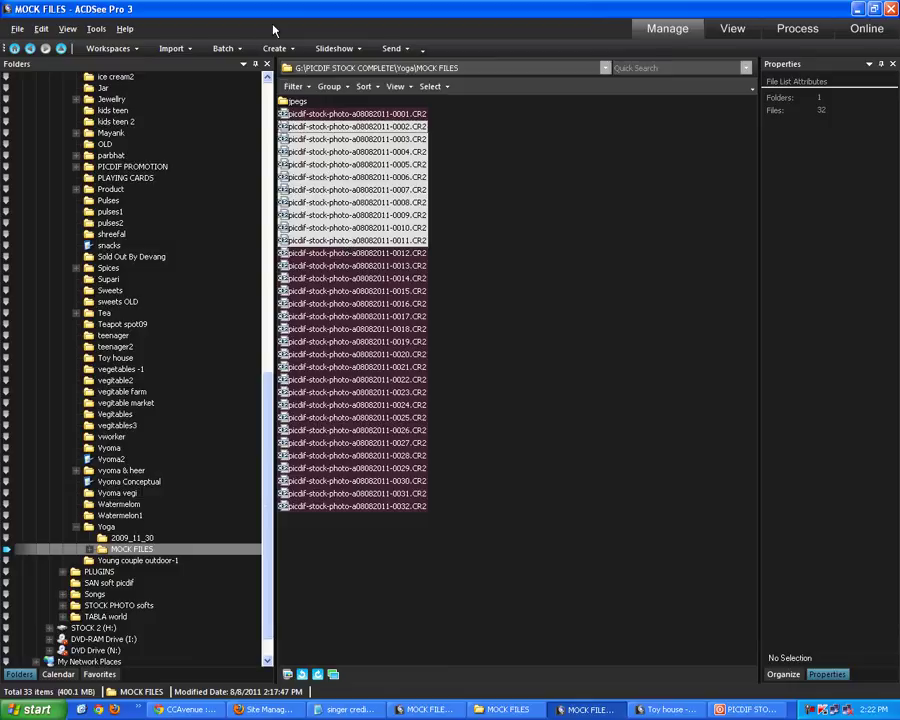
left_click(223, 48)
left_click(245, 66)
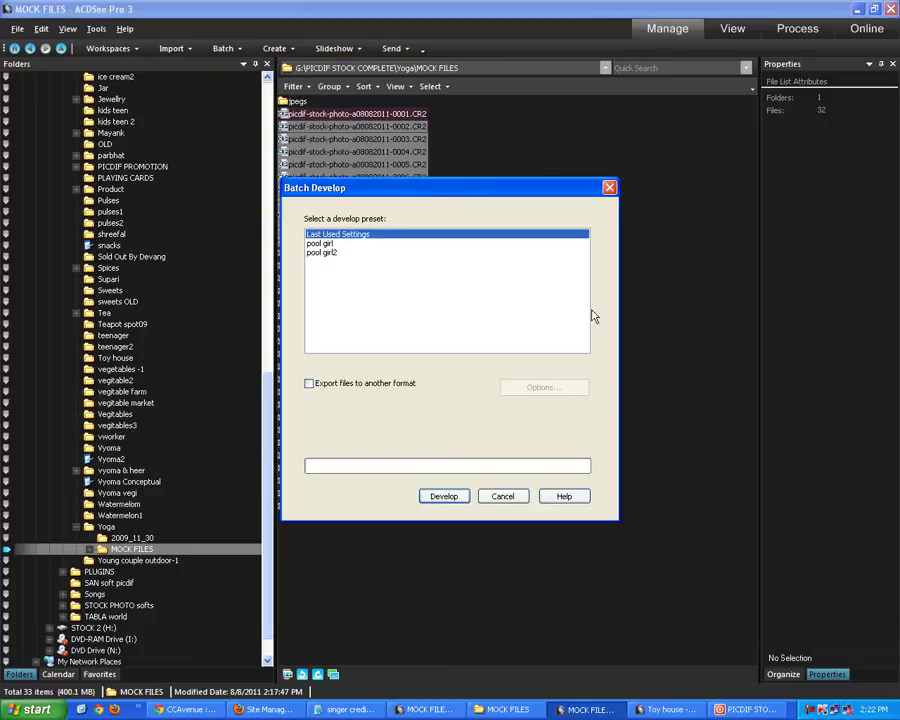
left_click(511, 496)
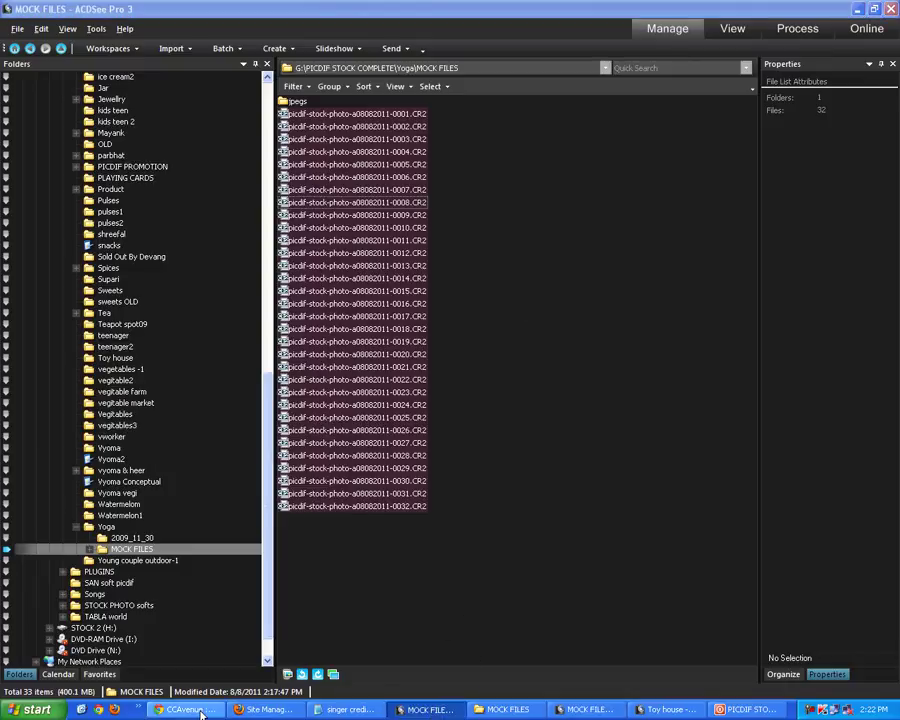
left_click(655, 711)
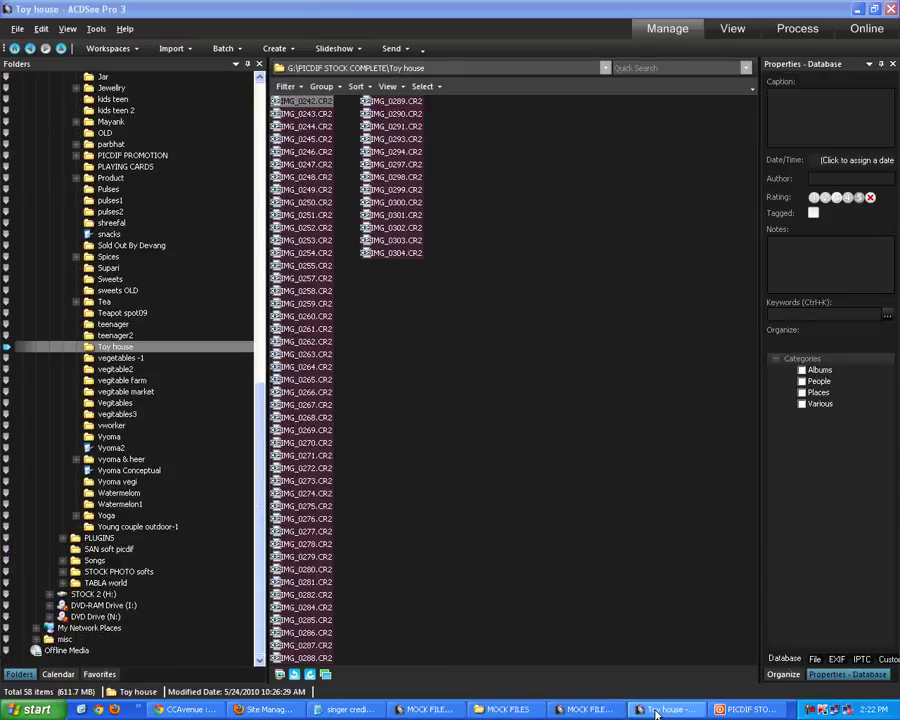
left_click(655, 711)
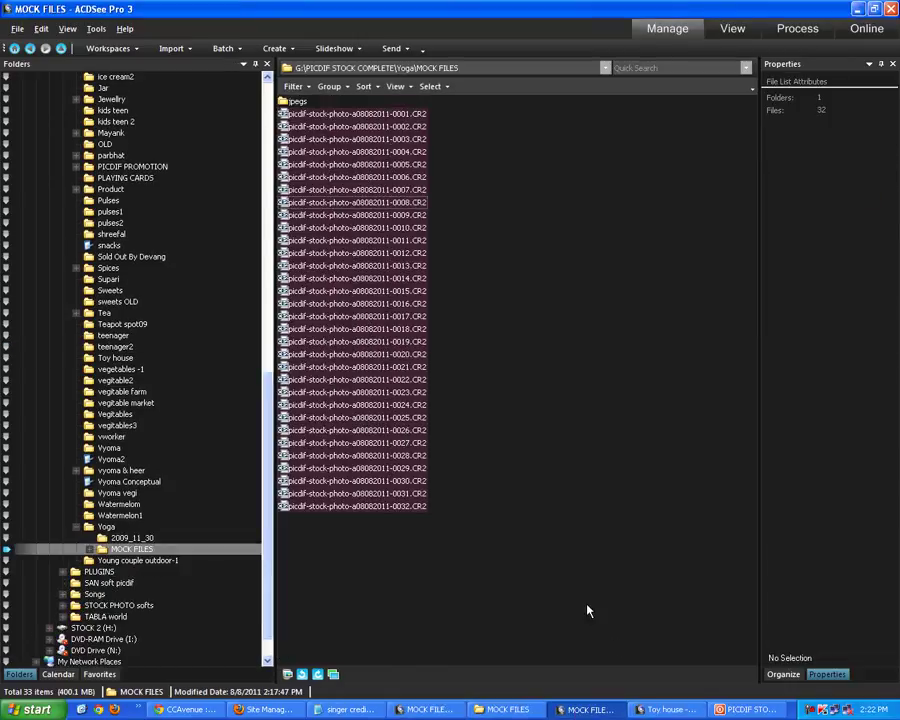